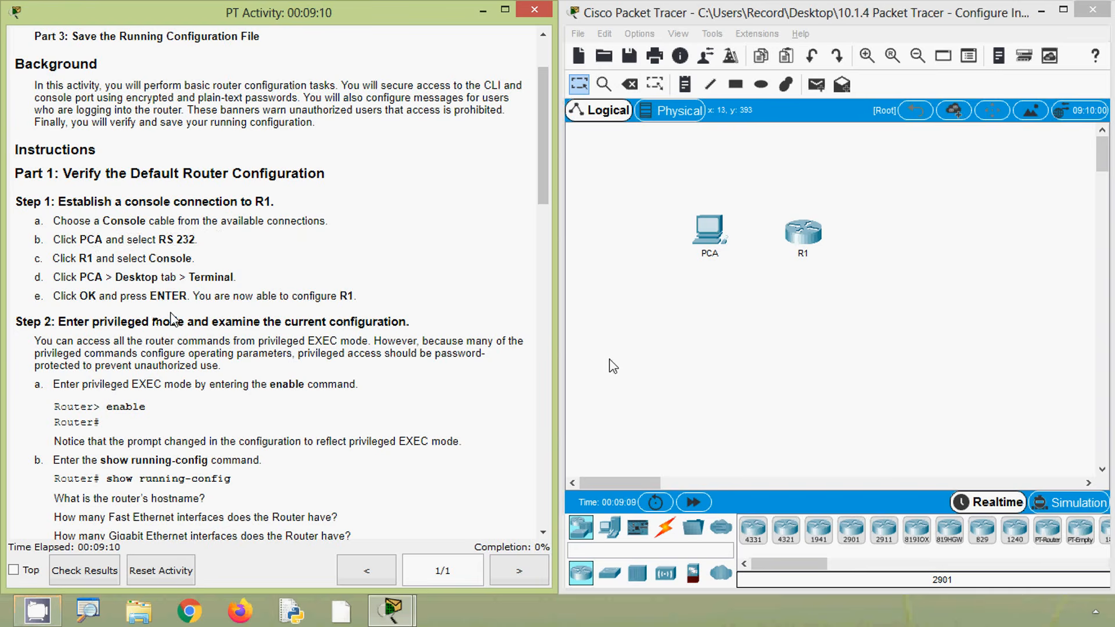
# Connect PCA's RS 232 port to R1's Console port with a console cable
pyautogui.click(821, 402)
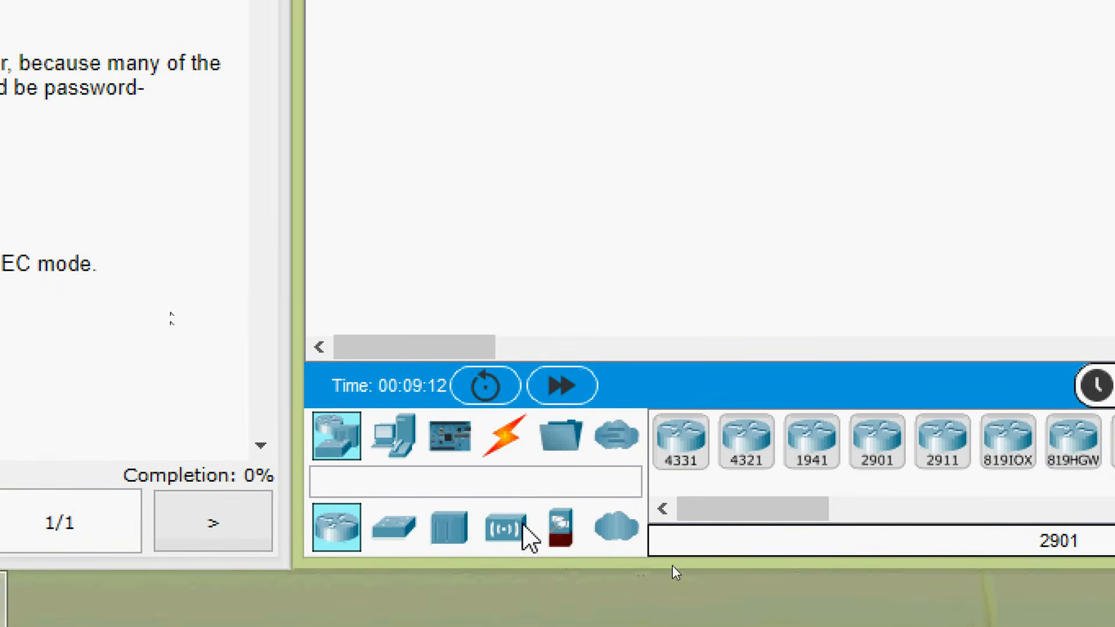
pyautogui.click(509, 444)
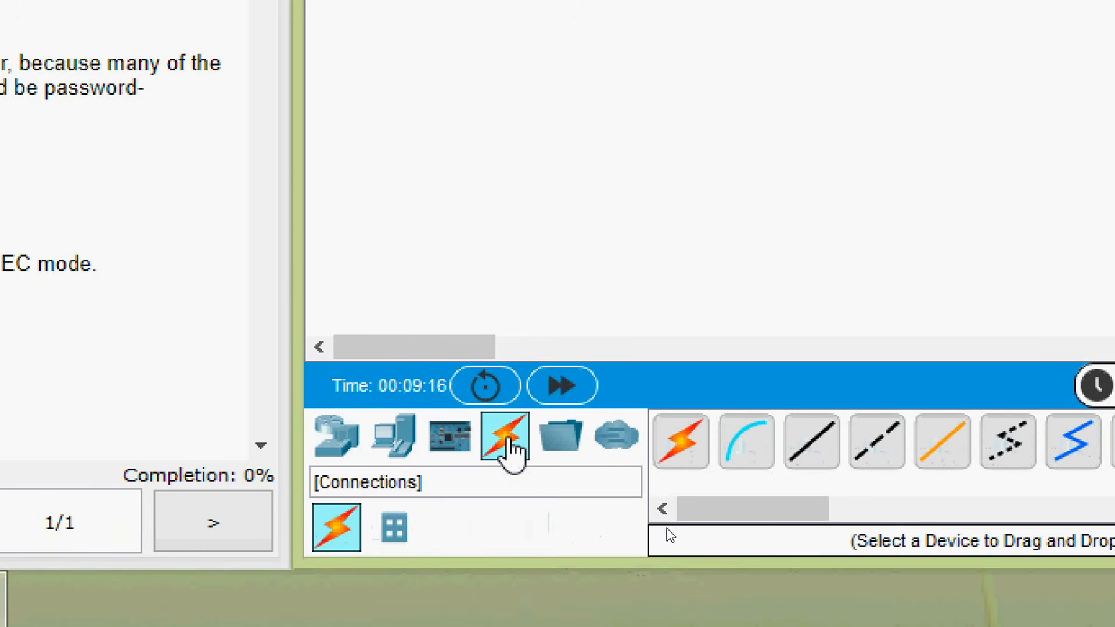
pyautogui.click(752, 461)
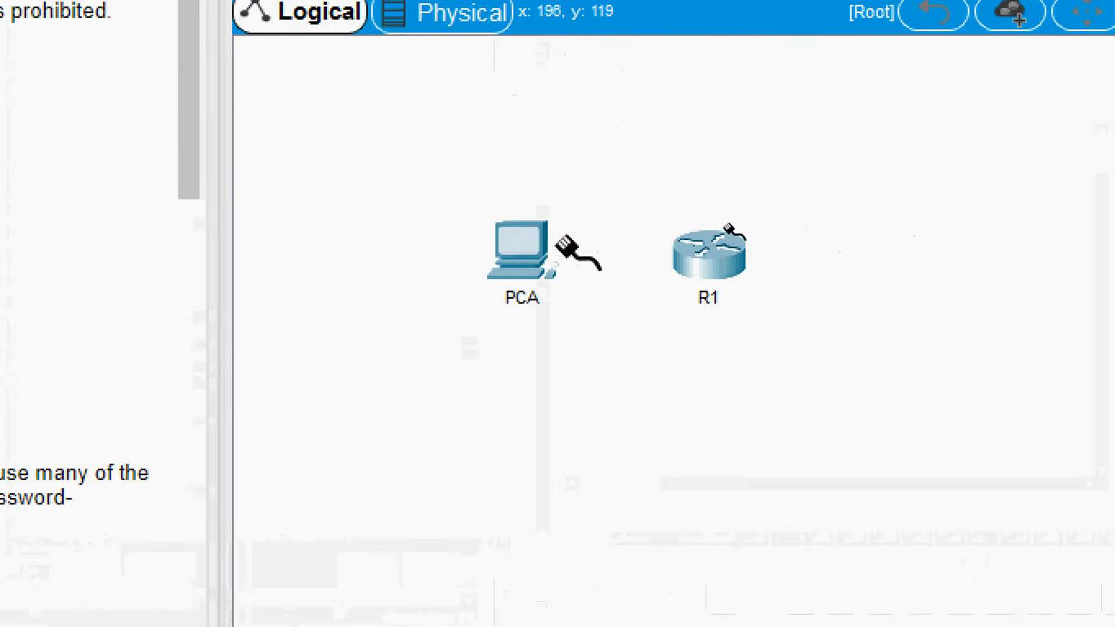
pyautogui.click(529, 250)
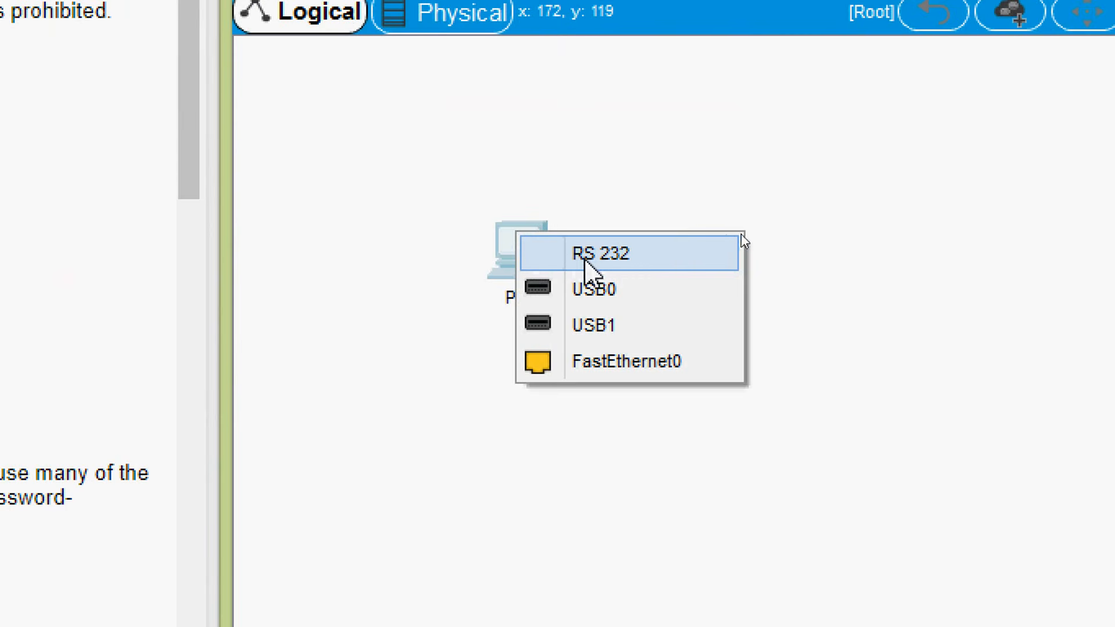
pyautogui.click(666, 267)
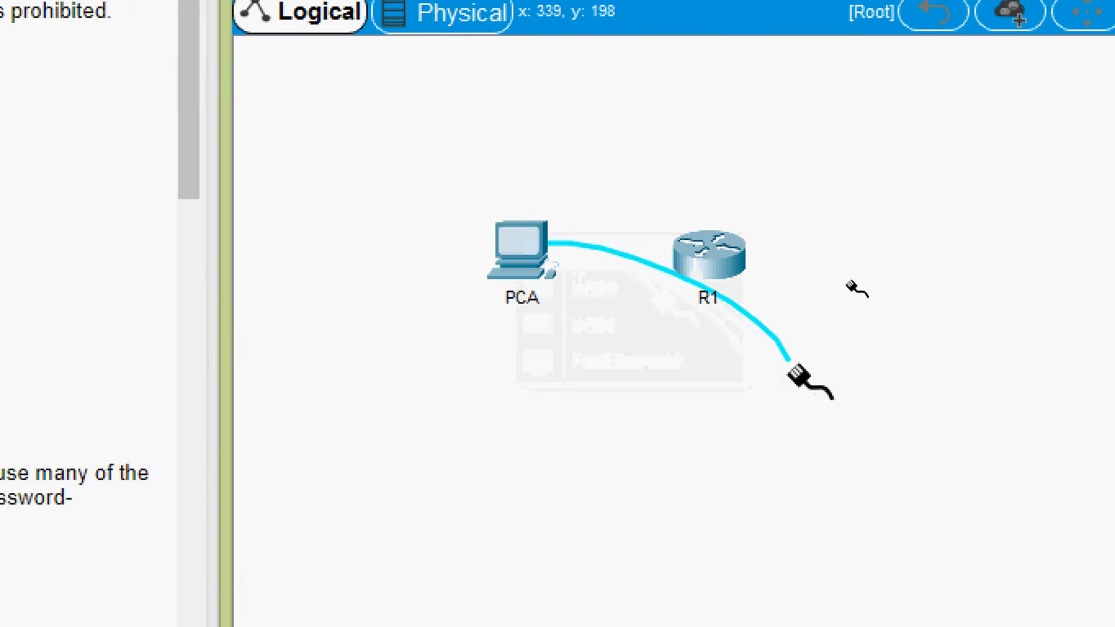
pyautogui.click(701, 255)
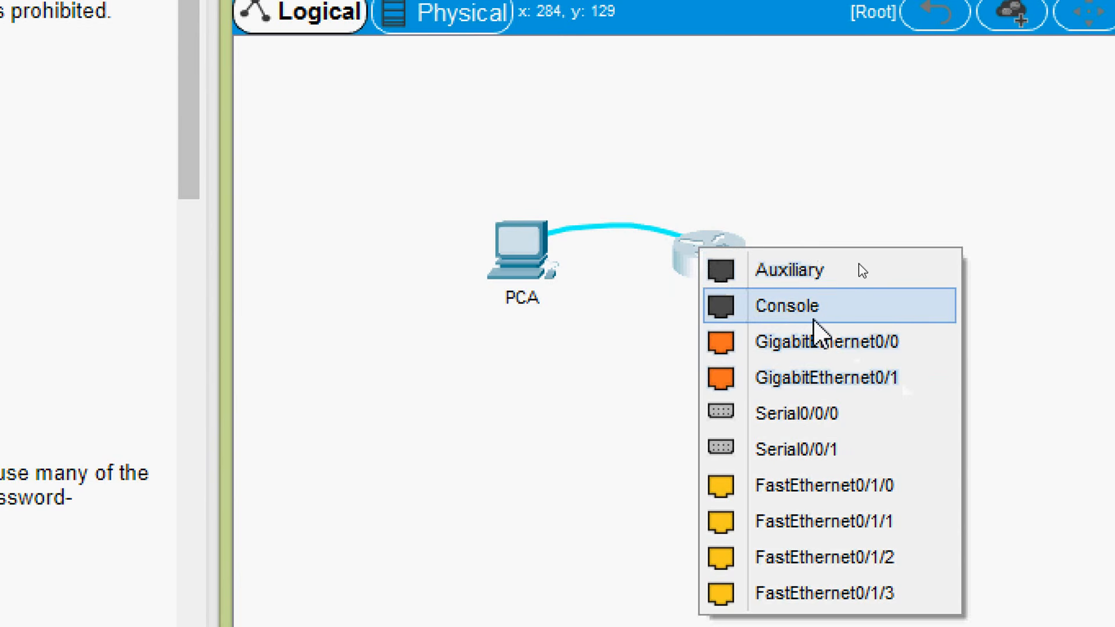
pyautogui.click(756, 304)
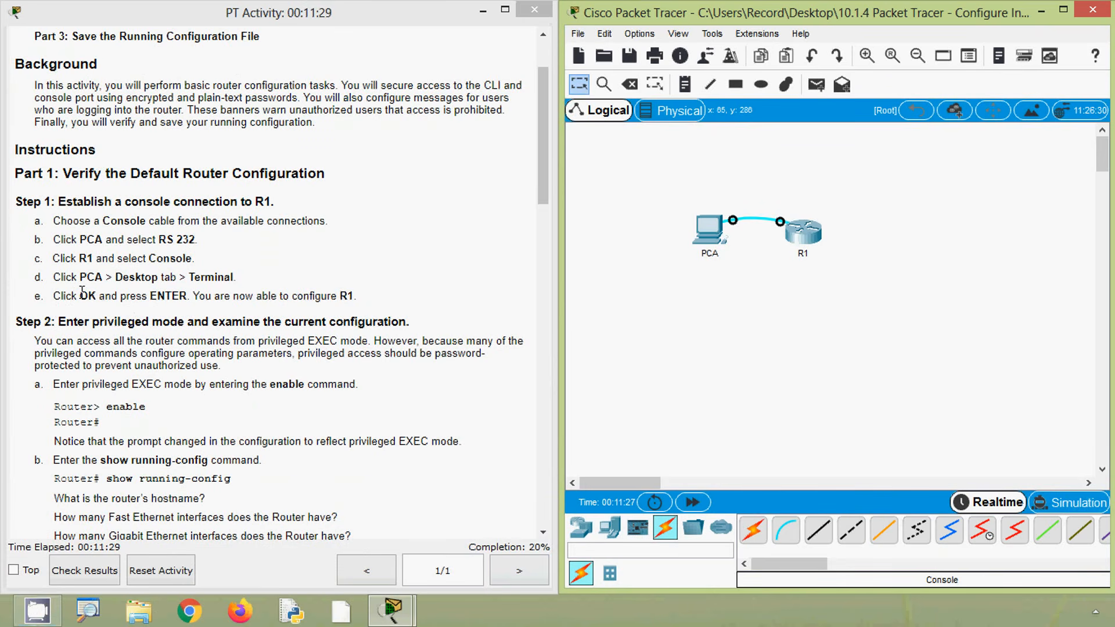
pyautogui.click(128, 281)
pyautogui.doubleClick(152, 282)
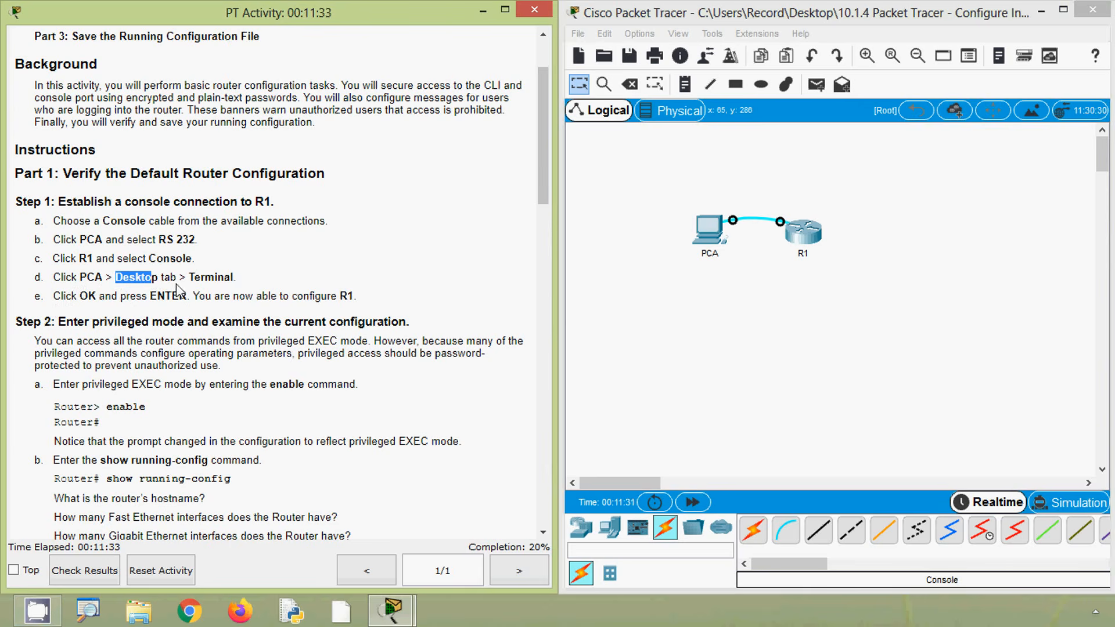
pyautogui.click(197, 281)
pyautogui.doubleClick(197, 281)
pyautogui.click(259, 291)
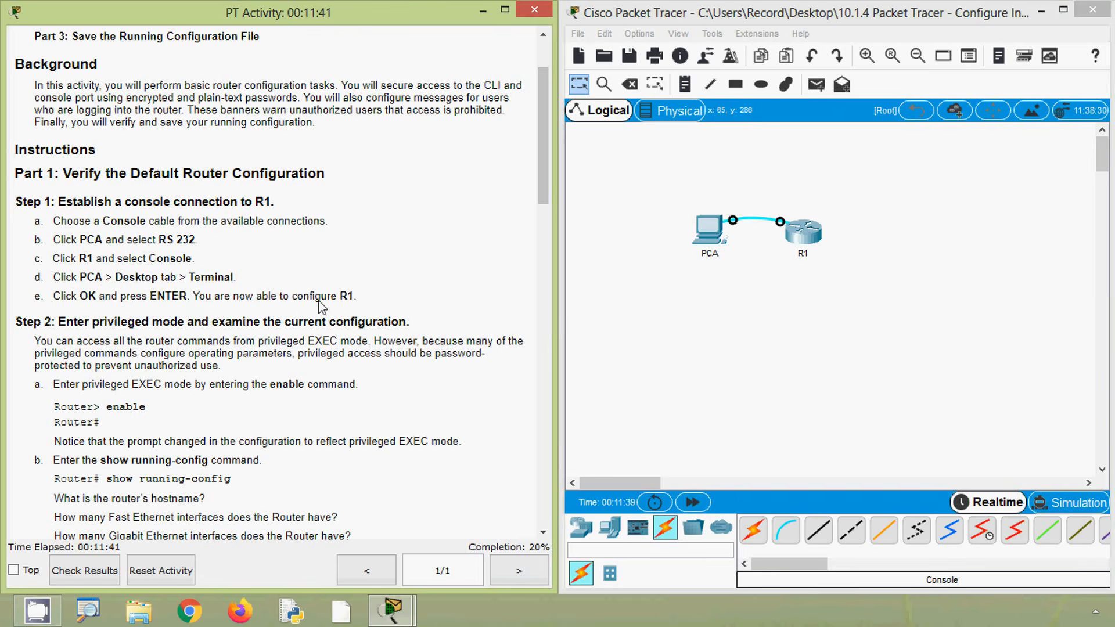
# Open the Terminal on PCA, accepting the port configuration of 9600 bits per second, 8 data bits, no parity, 1 stop bit and no flow control
pyautogui.click(738, 296)
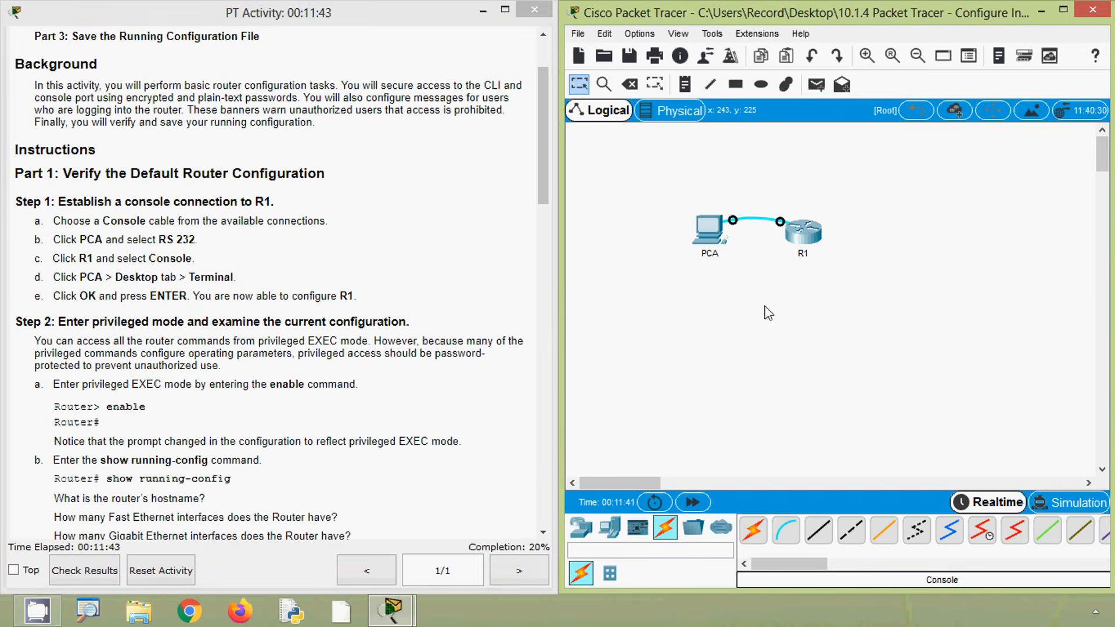
pyautogui.click(712, 234)
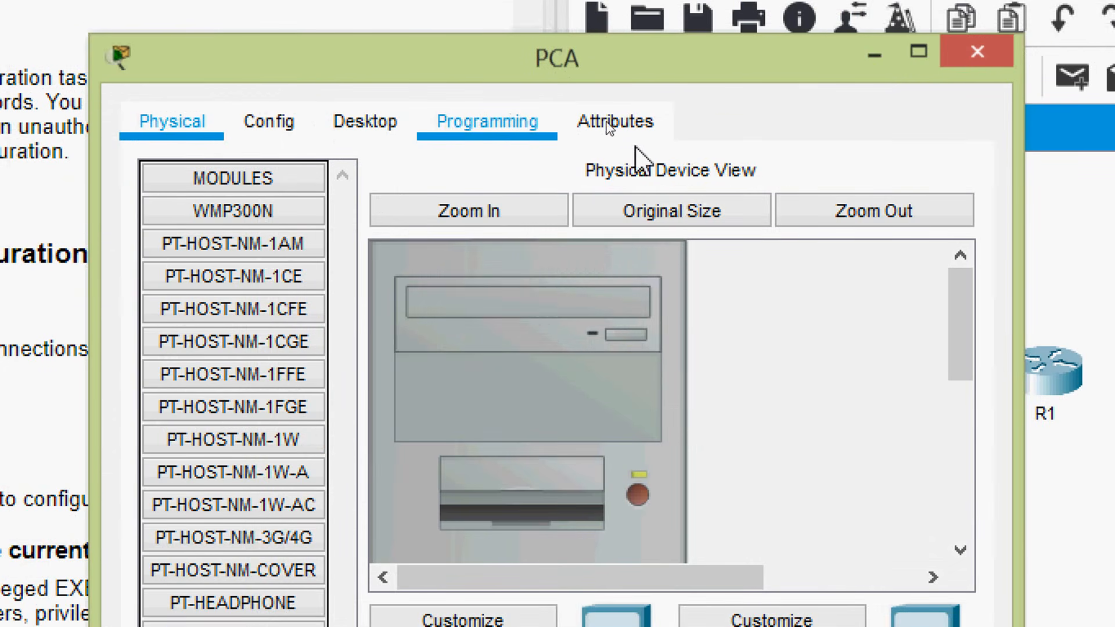
pyautogui.click(356, 128)
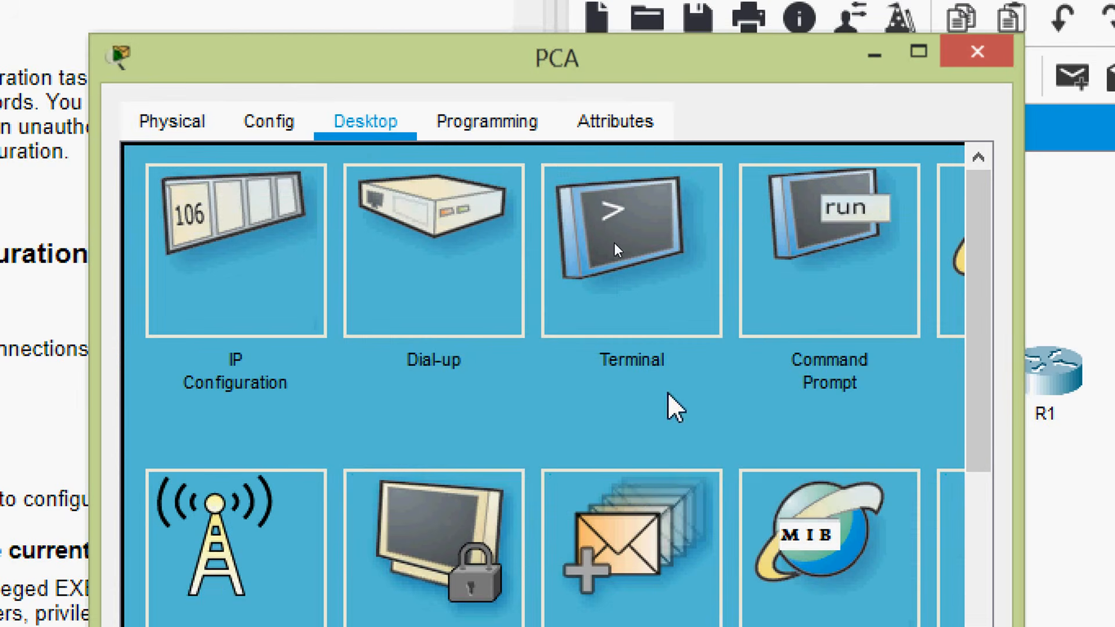
pyautogui.click(635, 282)
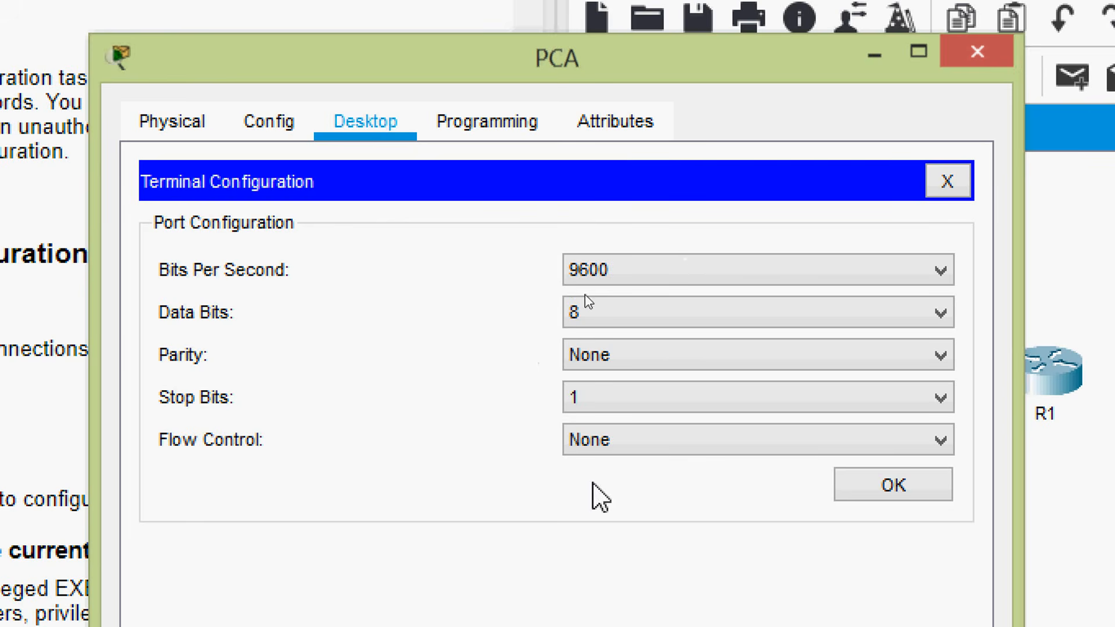
pyautogui.click(874, 492)
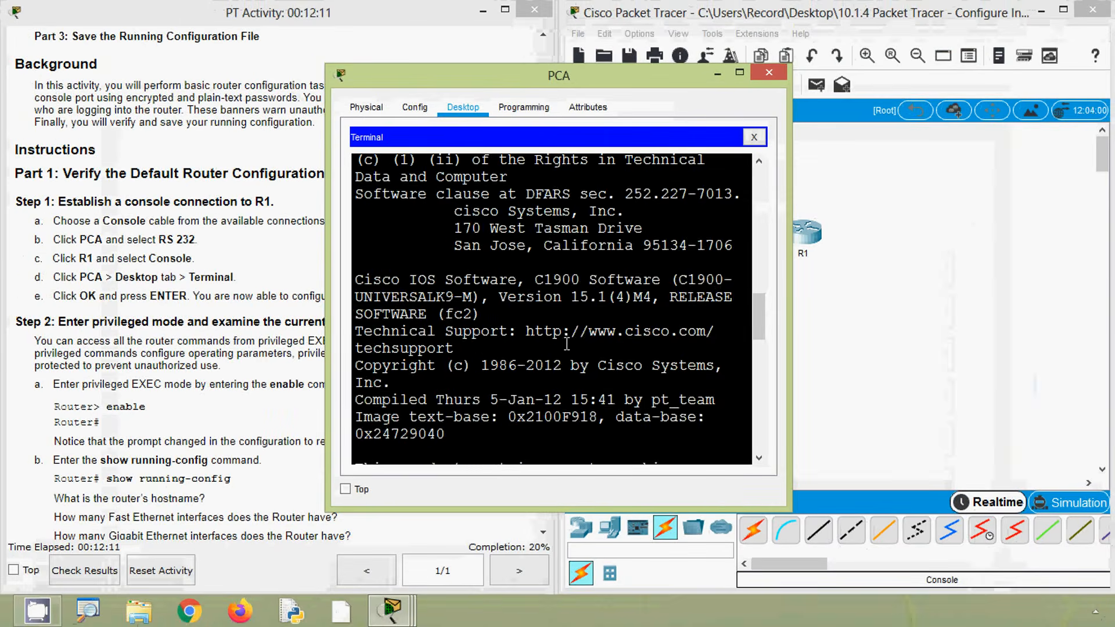
# Start the R1 console session from PCA's terminal to reach the router's user EXEC prompt
pyautogui.scroll(-4, 566, 344)
pyautogui.scroll(-8, 467, 347)
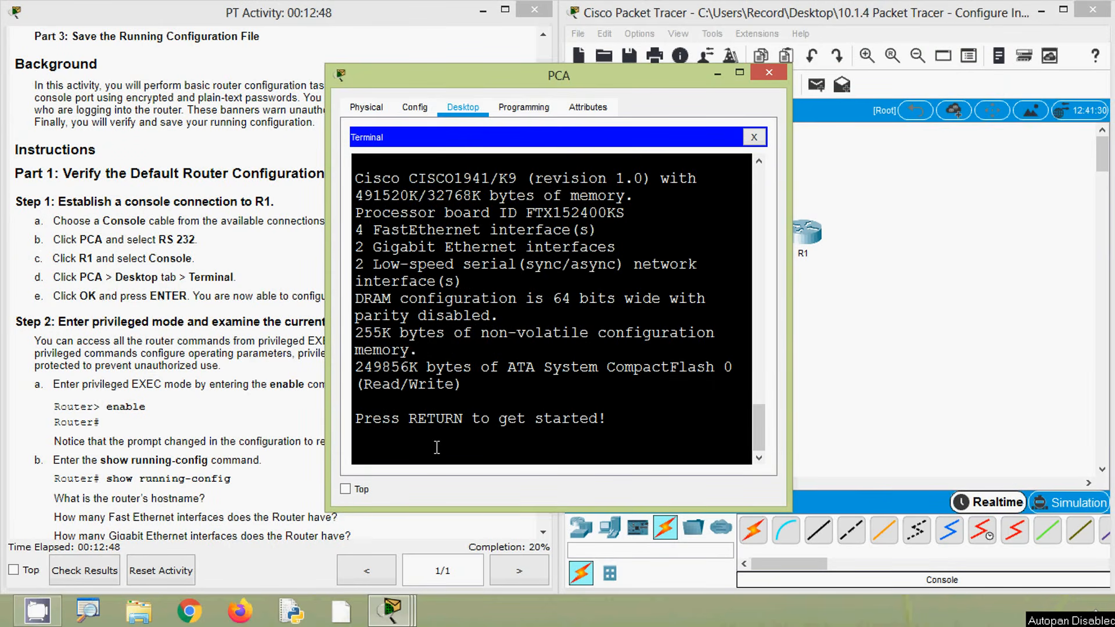
pyautogui.press('Return')
pyautogui.press('Return')
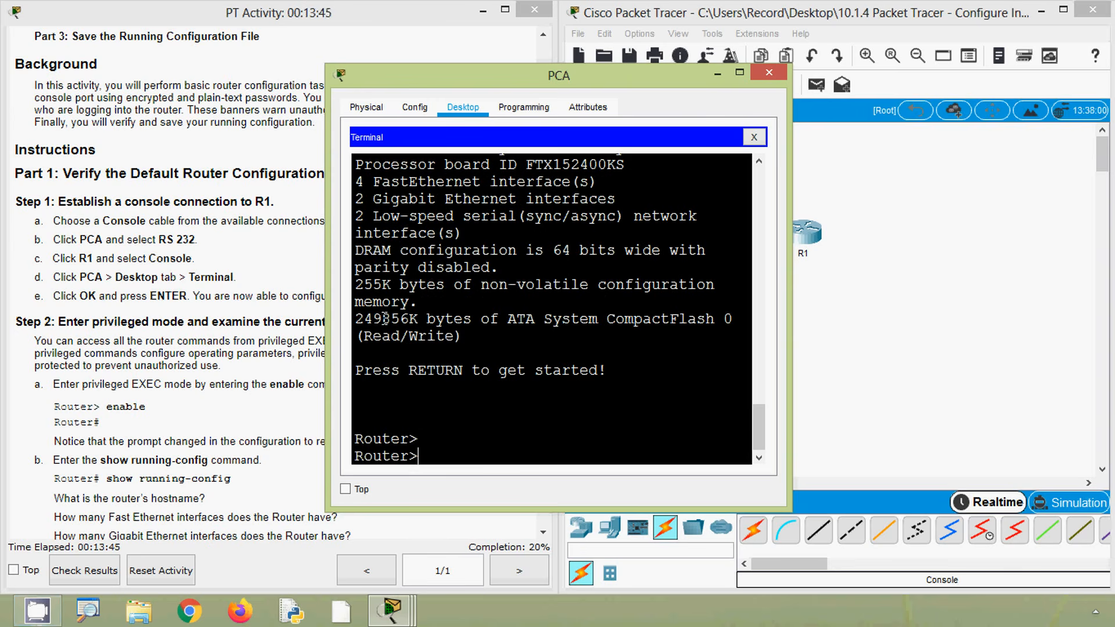
# Check the activity instructions for Step 2 and enter privileged EXEC mode on the router with the enable command
pyautogui.click(173, 347)
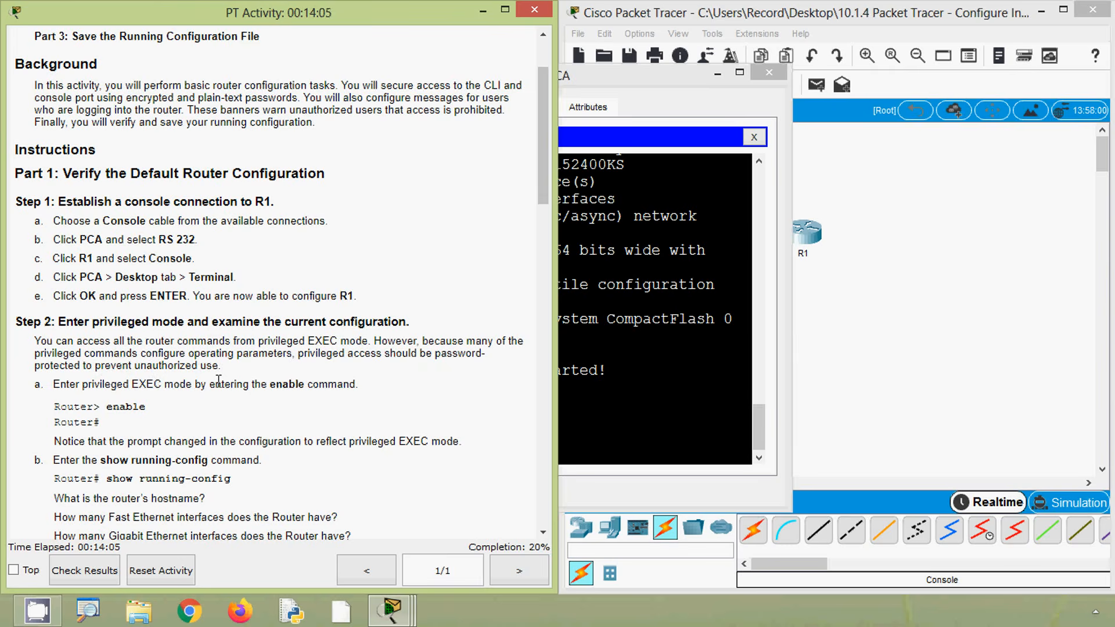
pyautogui.scroll(-5, 142, 429)
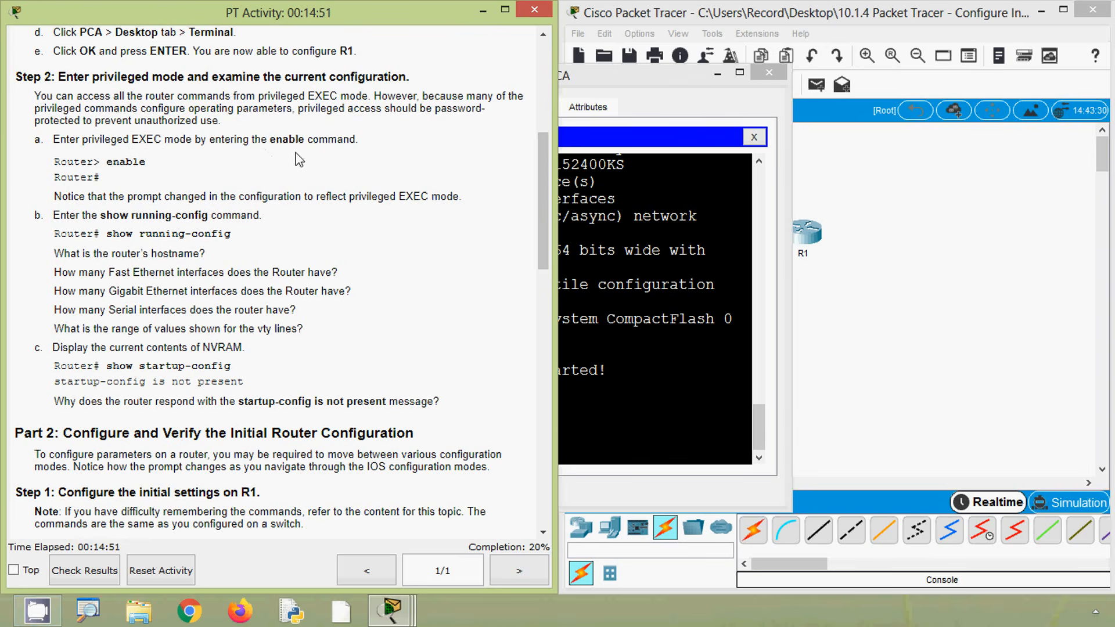
pyautogui.click(675, 289)
pyautogui.click(441, 459)
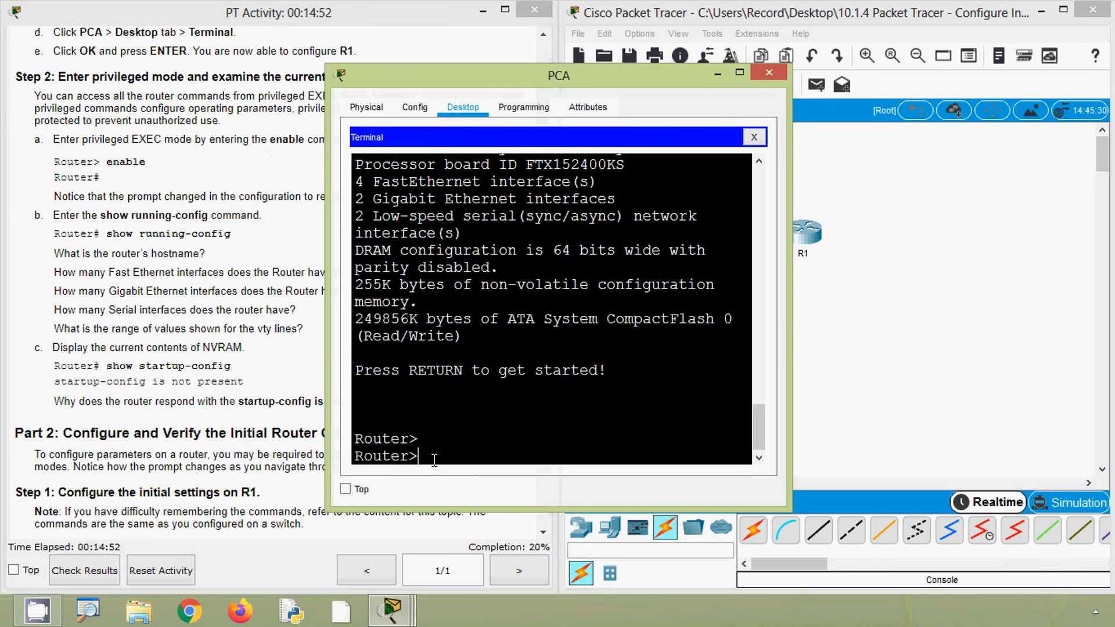
pyautogui.write('enable')
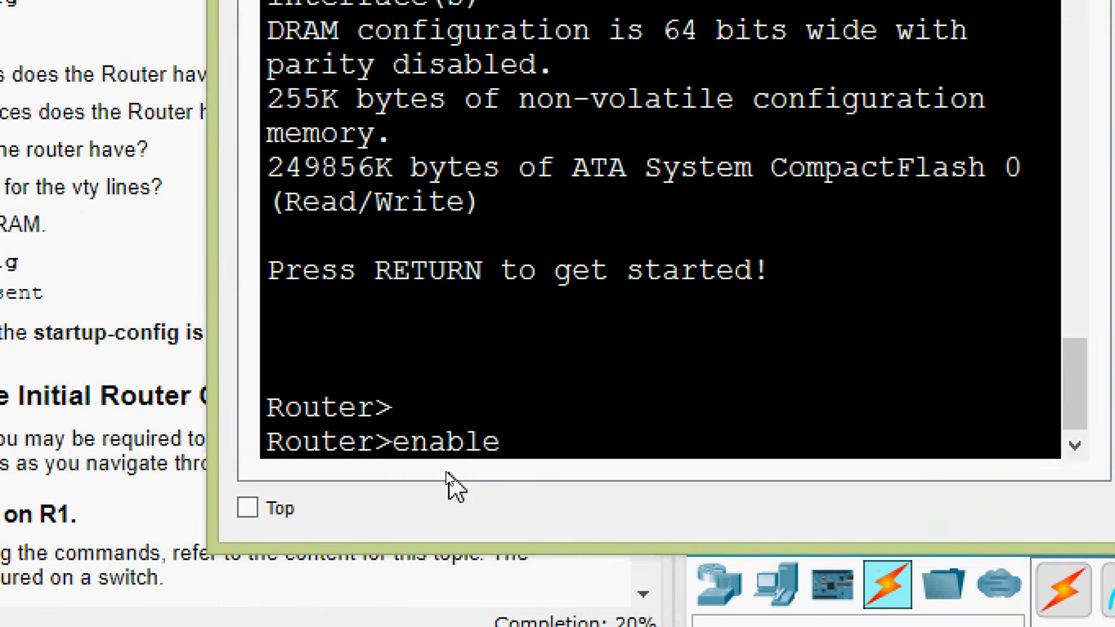
pyautogui.press('Return')
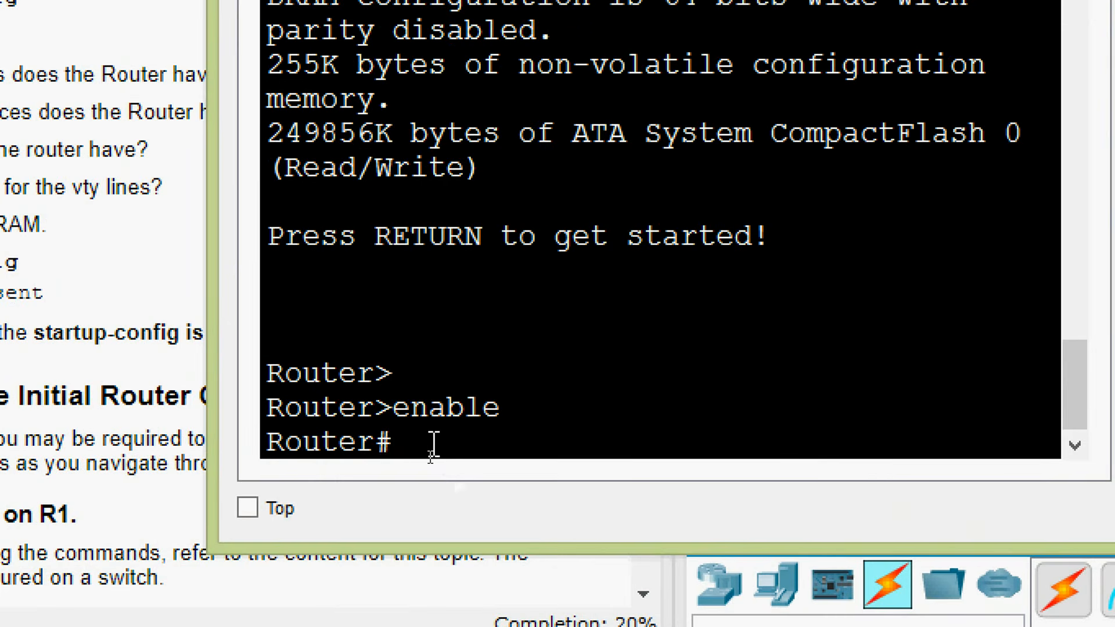
# Compare the user EXEC prompt with the privileged EXEC prompt in PCA's terminal
pyautogui.moveTo(432, 447); pyautogui.dragTo(251, 461)
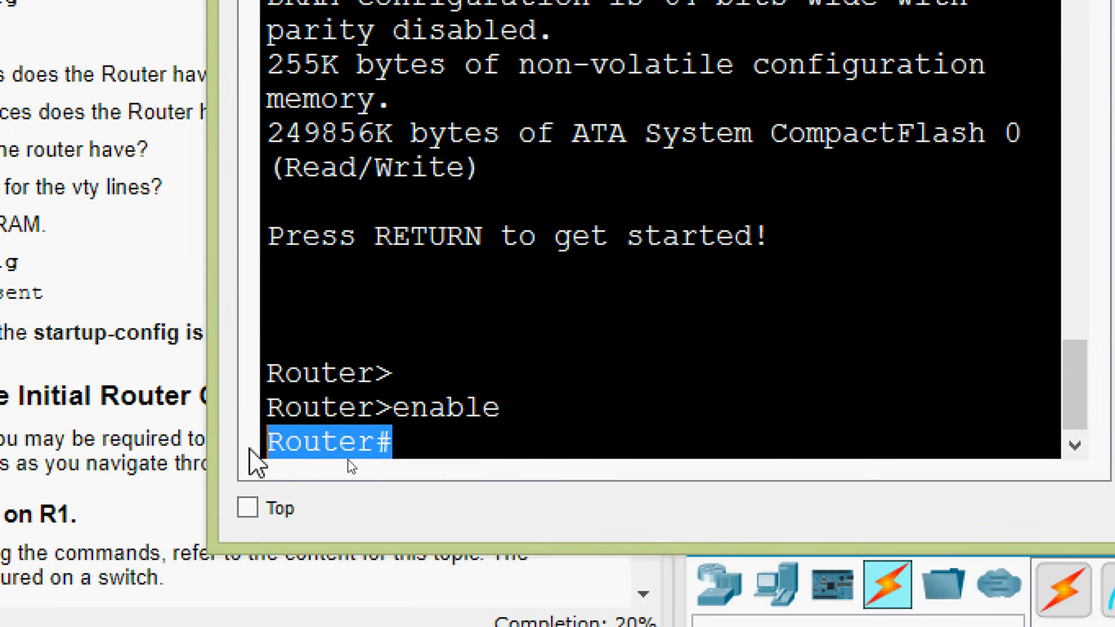
pyautogui.click(439, 454)
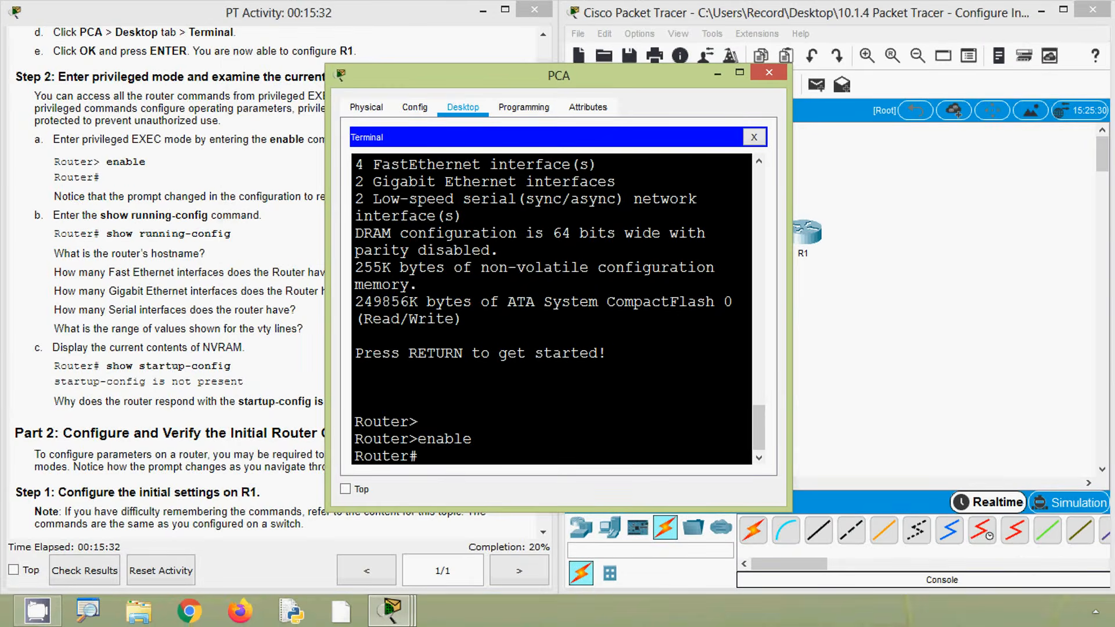
pyautogui.click(80, 233)
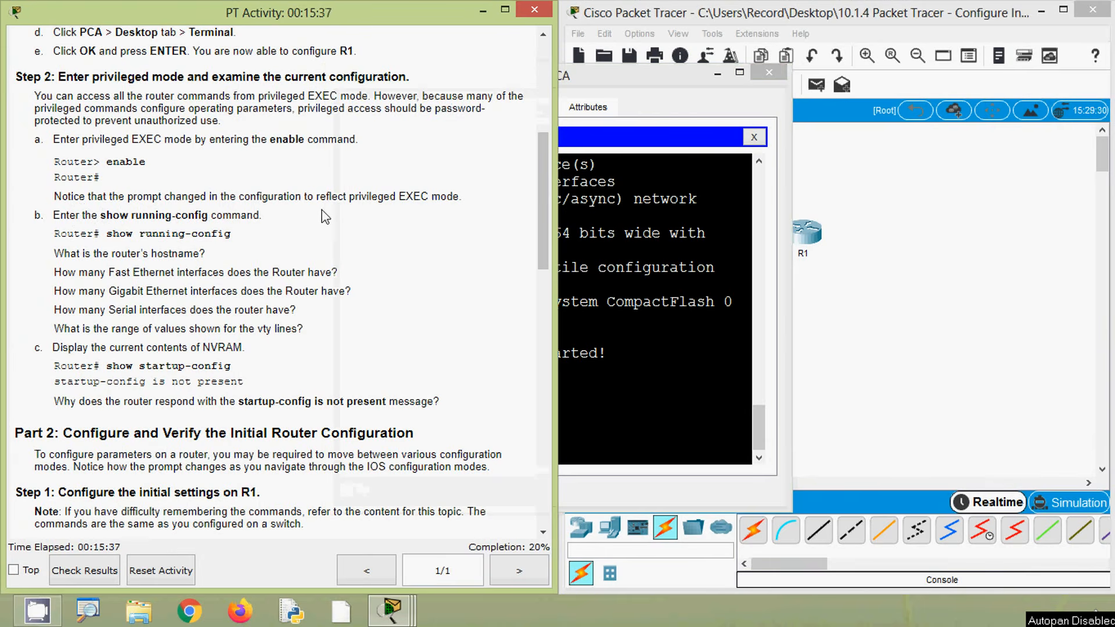
pyautogui.click(630, 290)
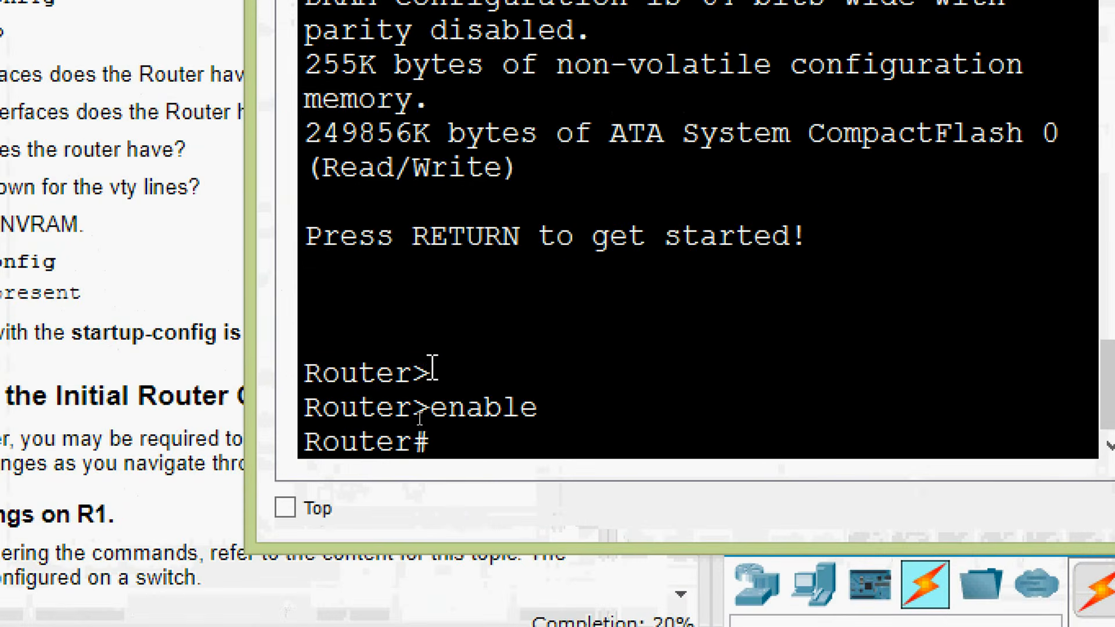
pyautogui.moveTo(419, 419); pyautogui.dragTo(356, 413)
pyautogui.moveTo(307, 355); pyautogui.dragTo(303, 365)
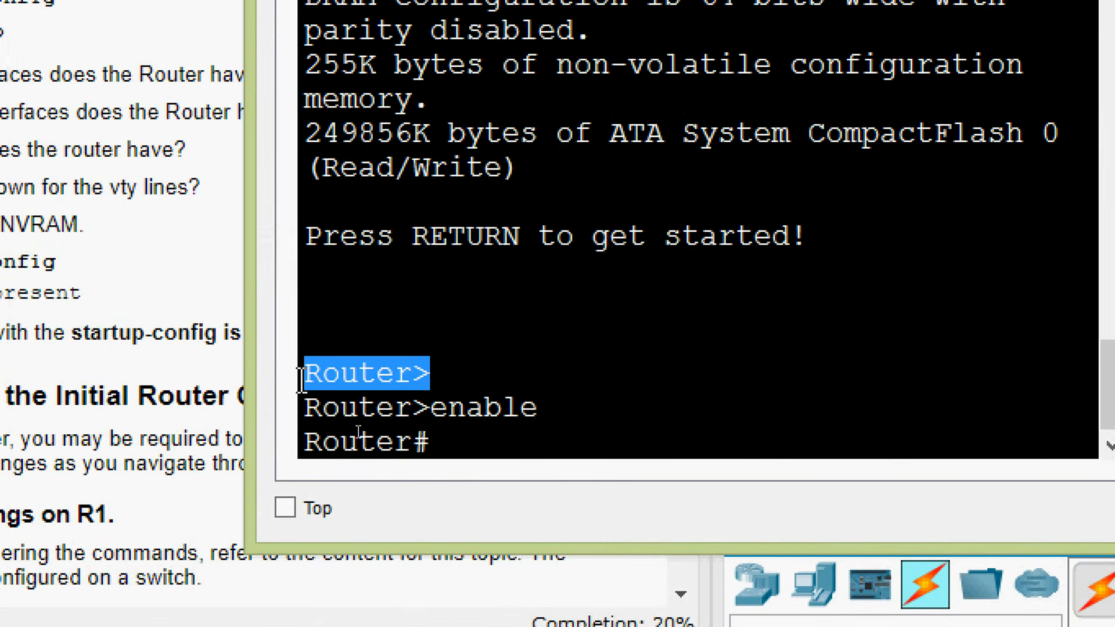
pyautogui.moveTo(436, 447); pyautogui.dragTo(361, 448)
pyautogui.click(378, 443)
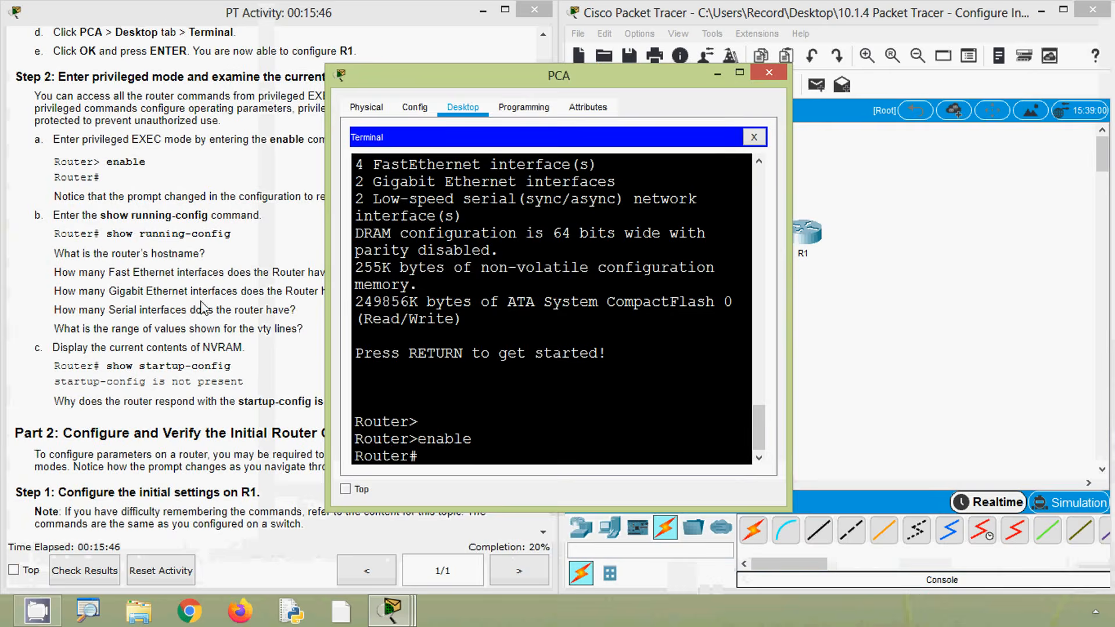
# Display the router's current configuration with the show running-config command and look for its hostname
pyautogui.click(114, 237)
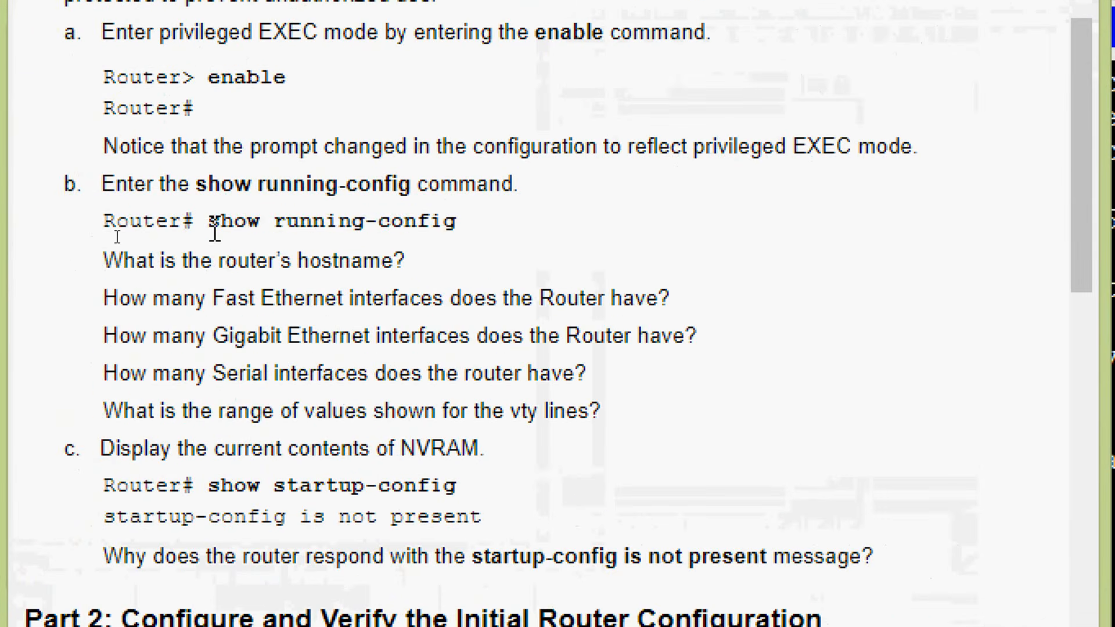
pyautogui.moveTo(214, 232); pyautogui.dragTo(452, 222)
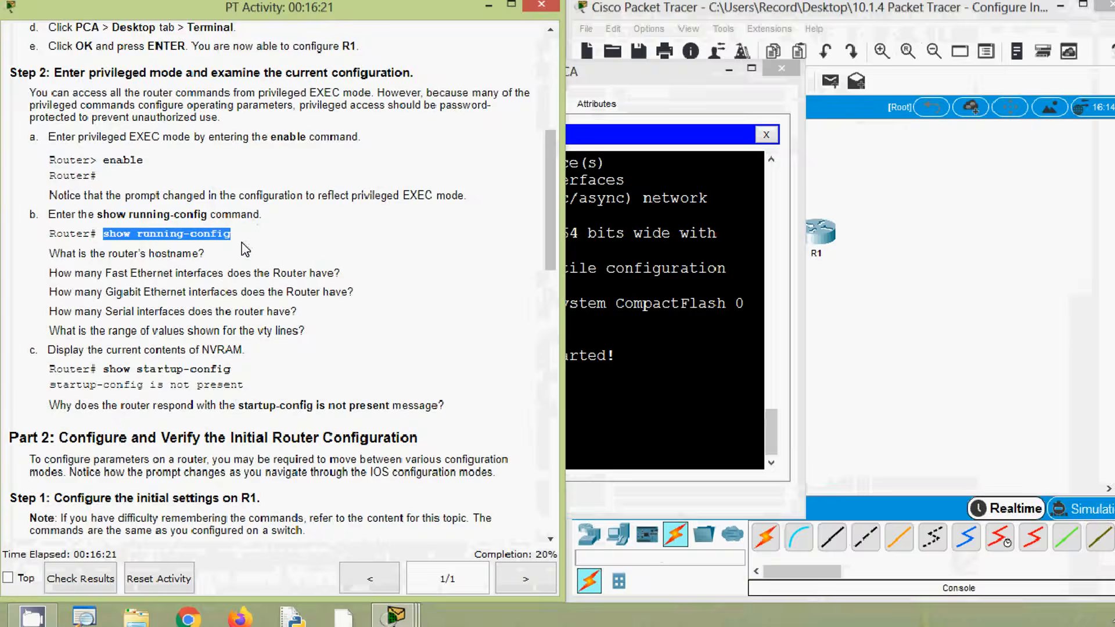
pyautogui.click(477, 241)
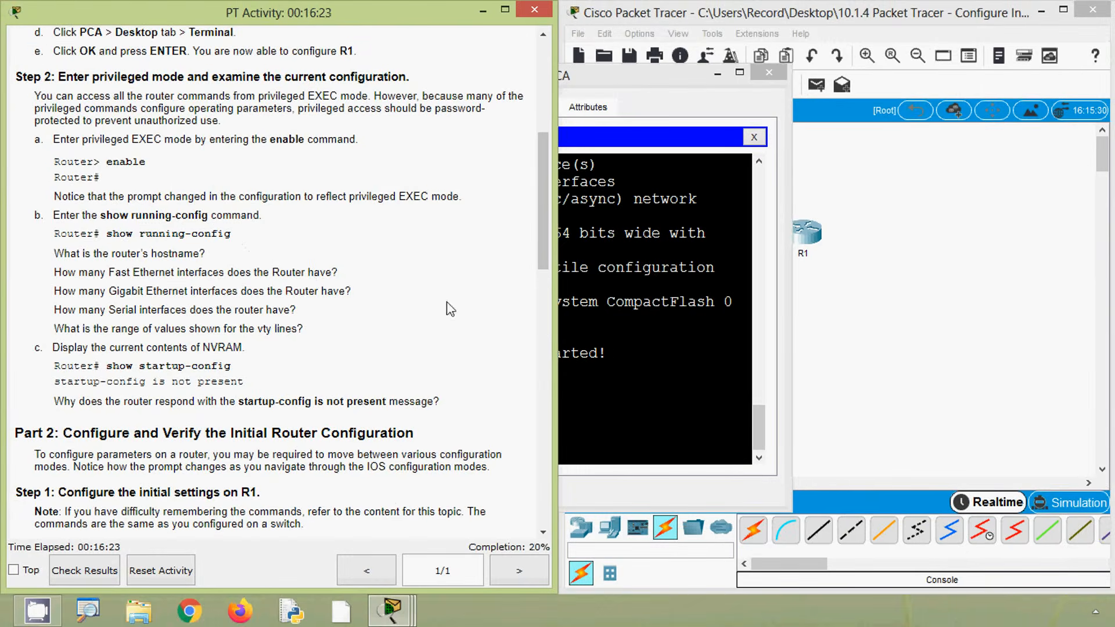
pyautogui.click(571, 328)
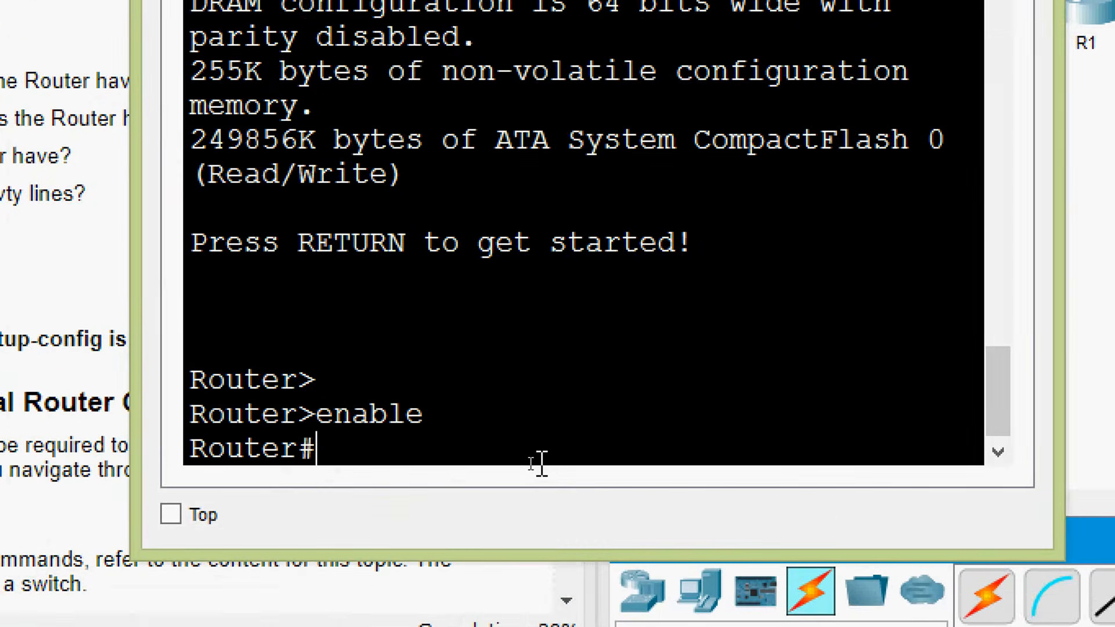
pyautogui.write('show runn')
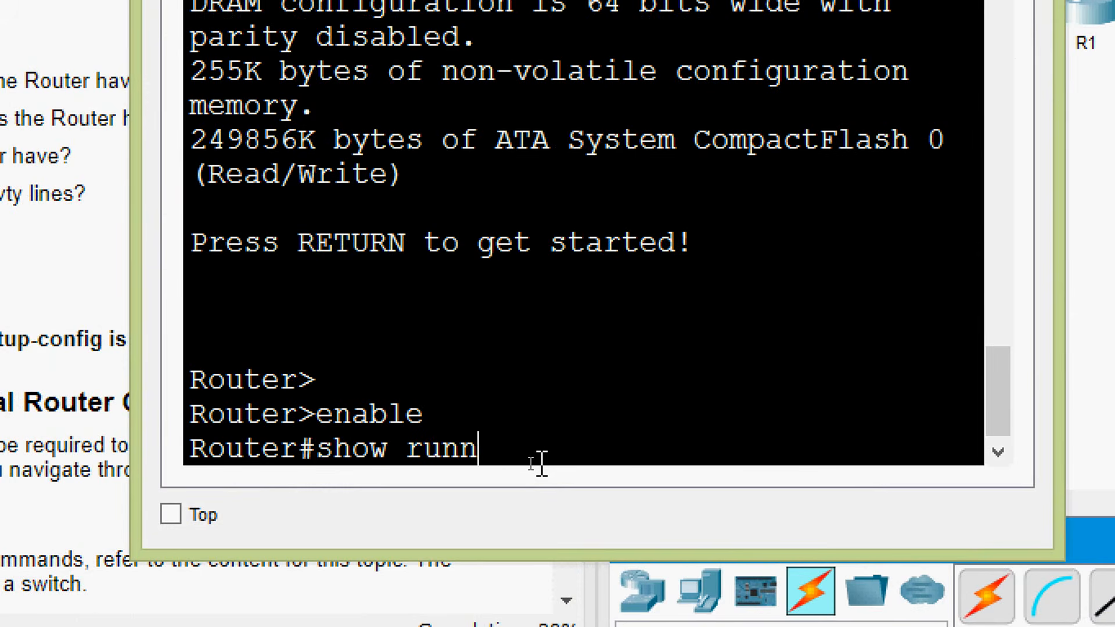
pyautogui.write('ing-conf')
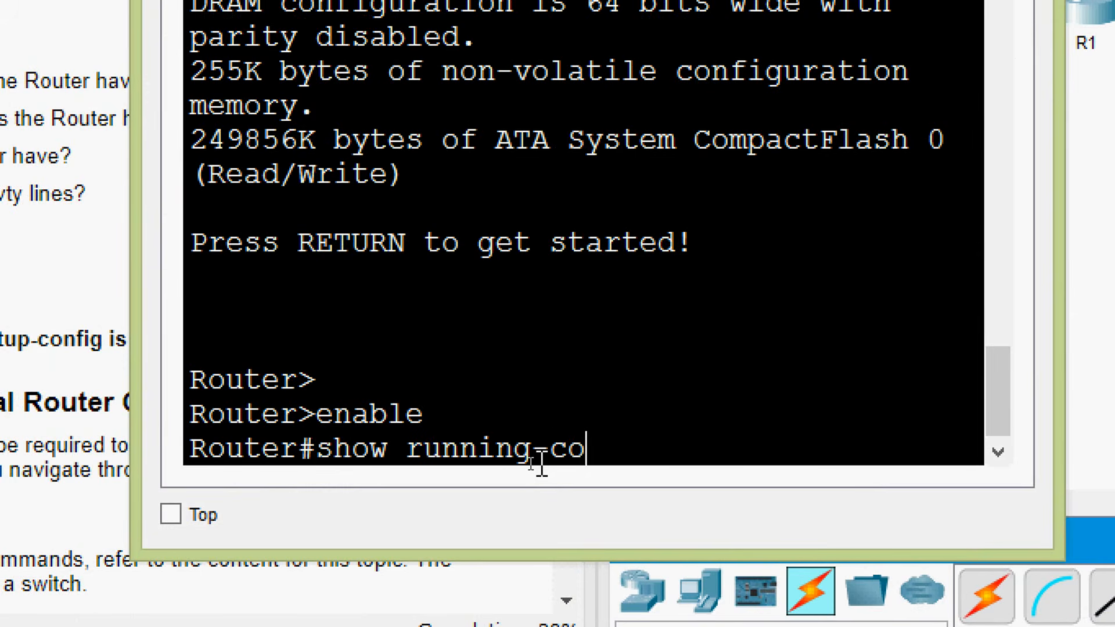
pyautogui.press('BackSpace')
pyautogui.write('nfig')
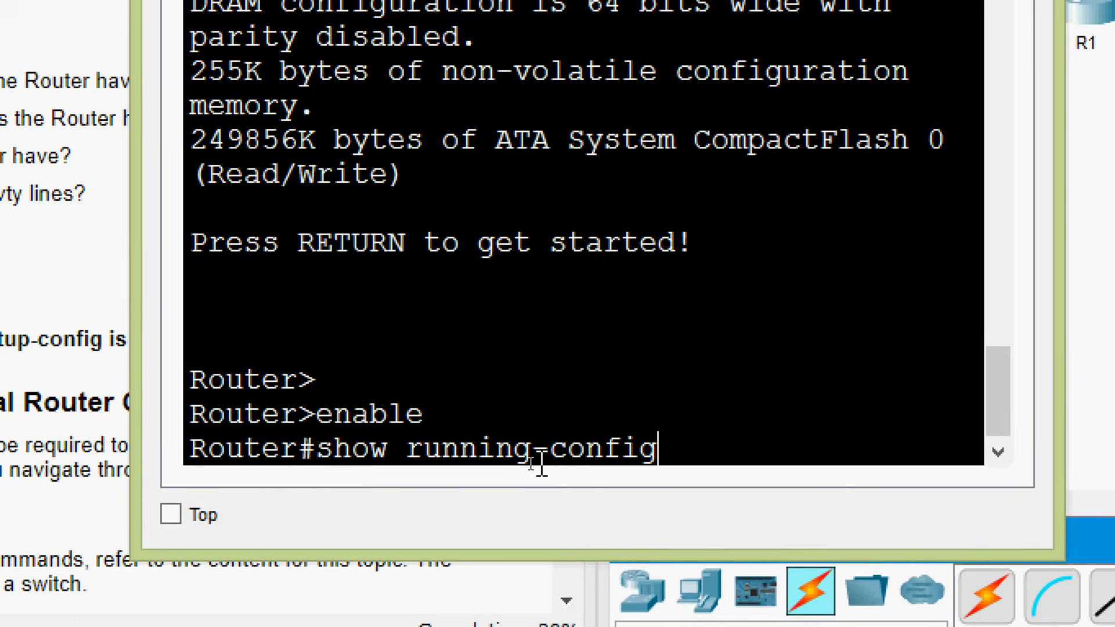
pyautogui.press('Return')
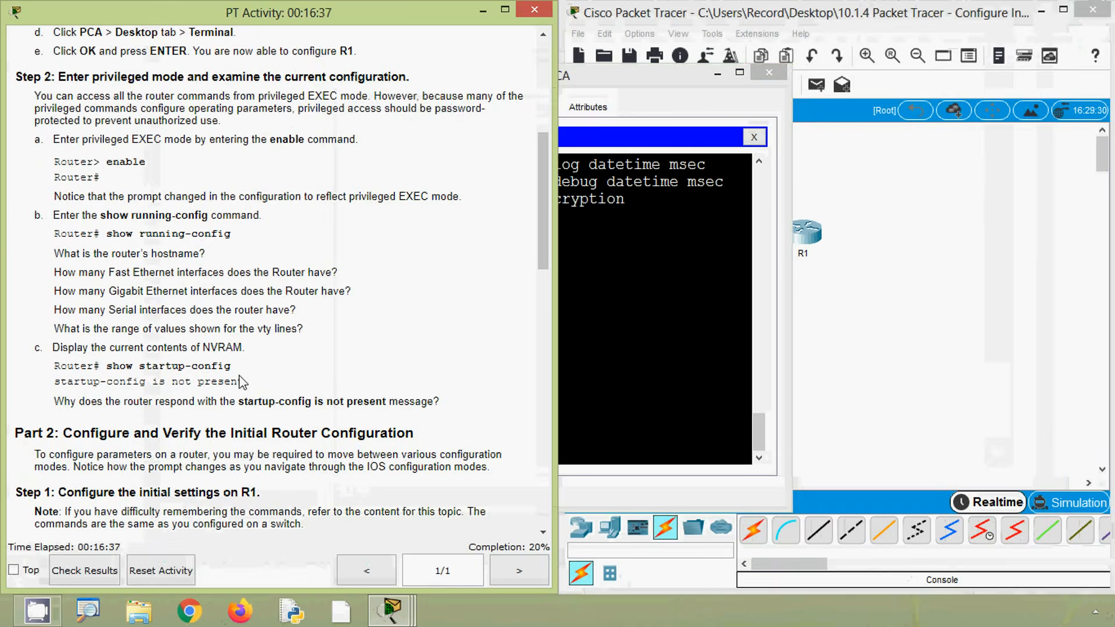
pyautogui.scroll(-1, 279, 278)
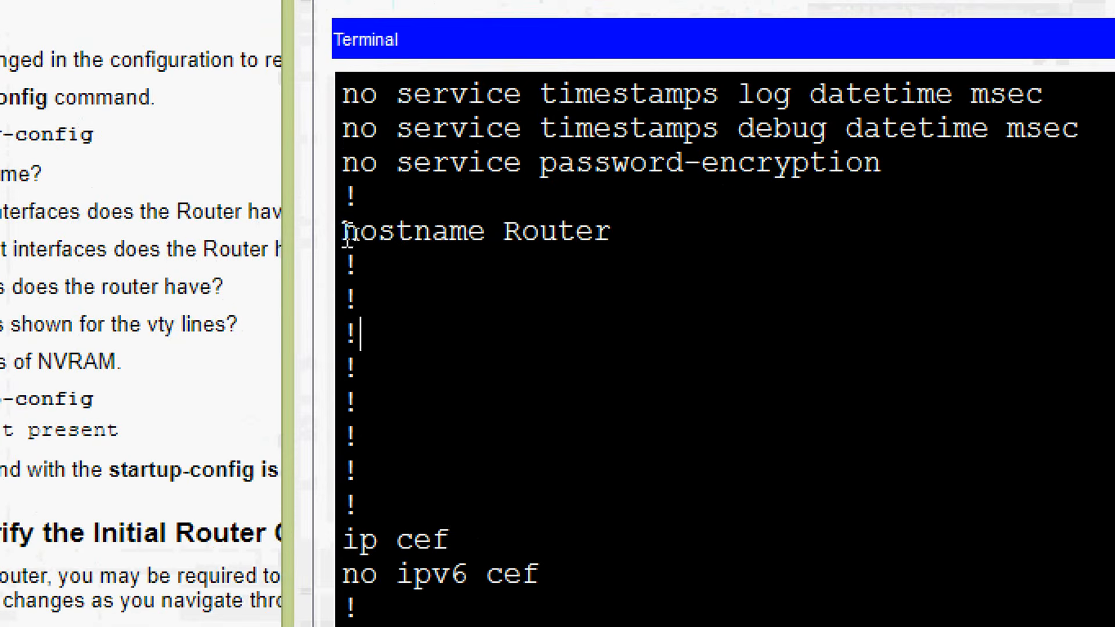
# Highlight the hostname in the running configuration and check the activity's next question about Fast Ethernet interfaces
pyautogui.moveTo(354, 233); pyautogui.dragTo(604, 231)
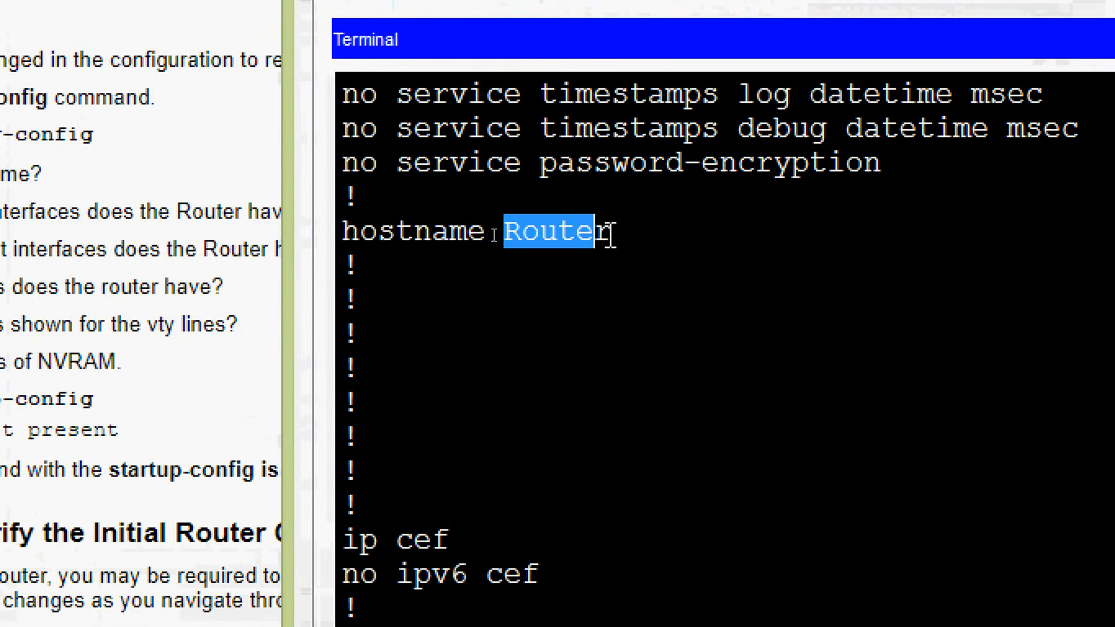
pyautogui.click(633, 239)
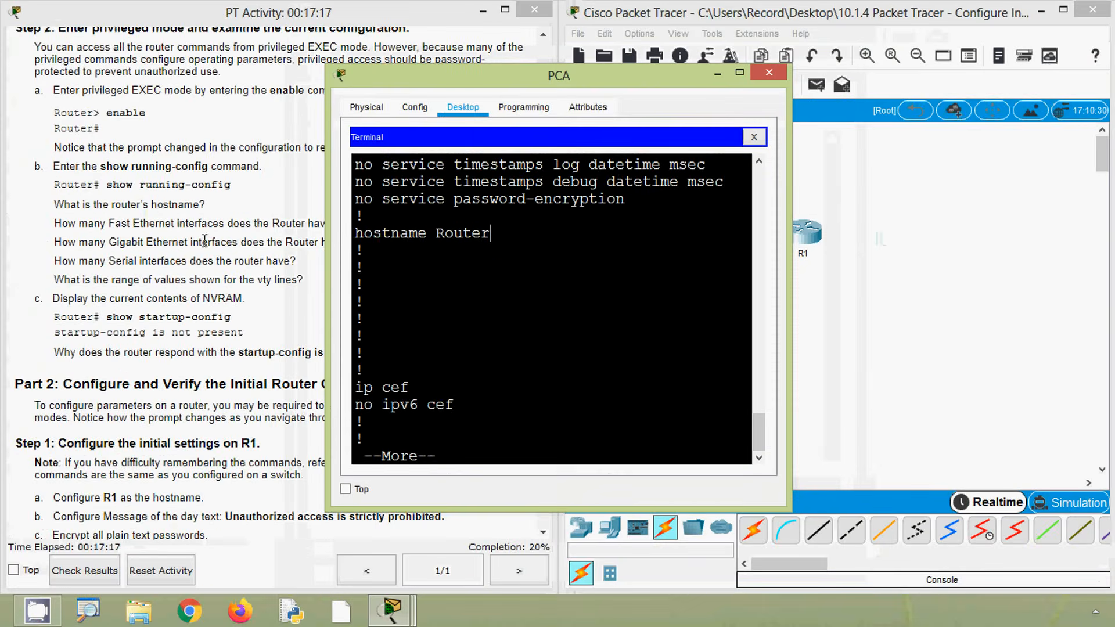
pyautogui.click(177, 227)
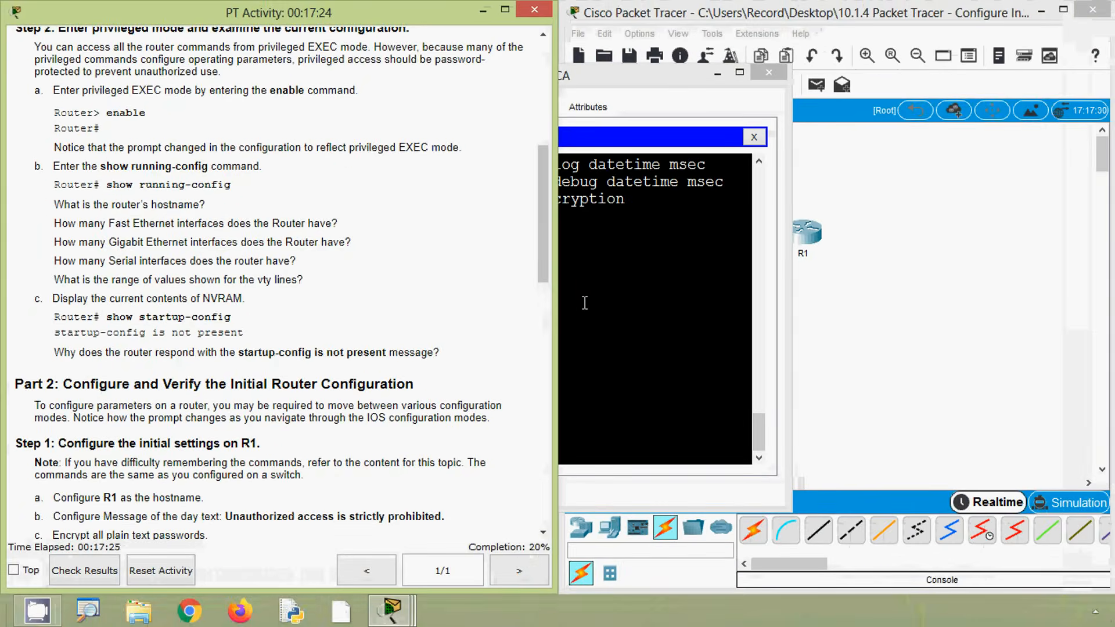
pyautogui.click(585, 303)
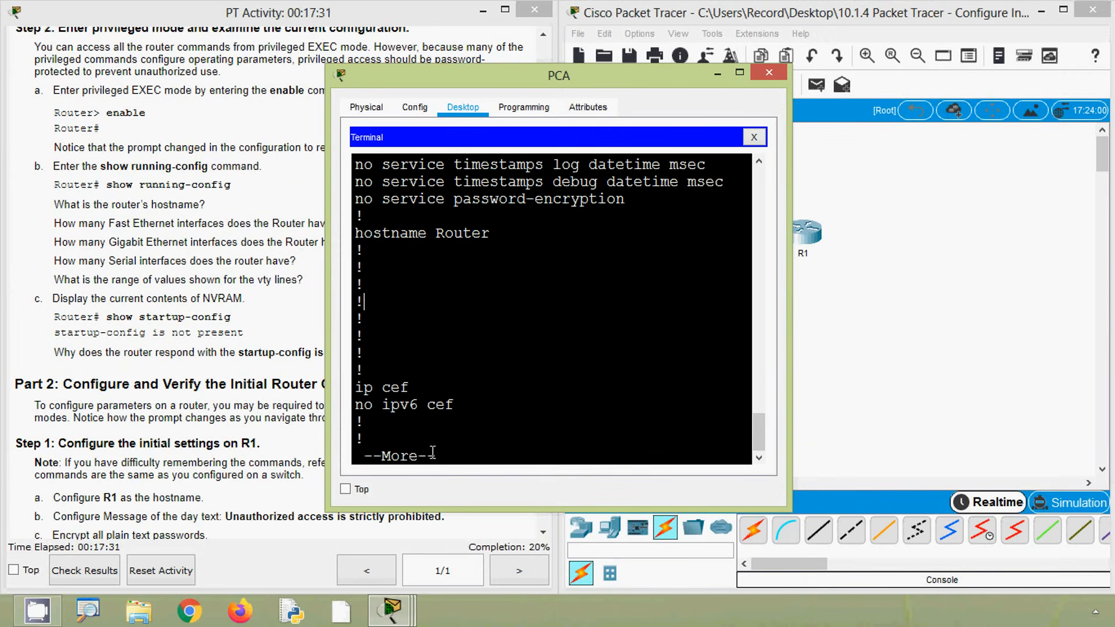
# Page through the rest of the running configuration and return to its interface section
pyautogui.press('space')
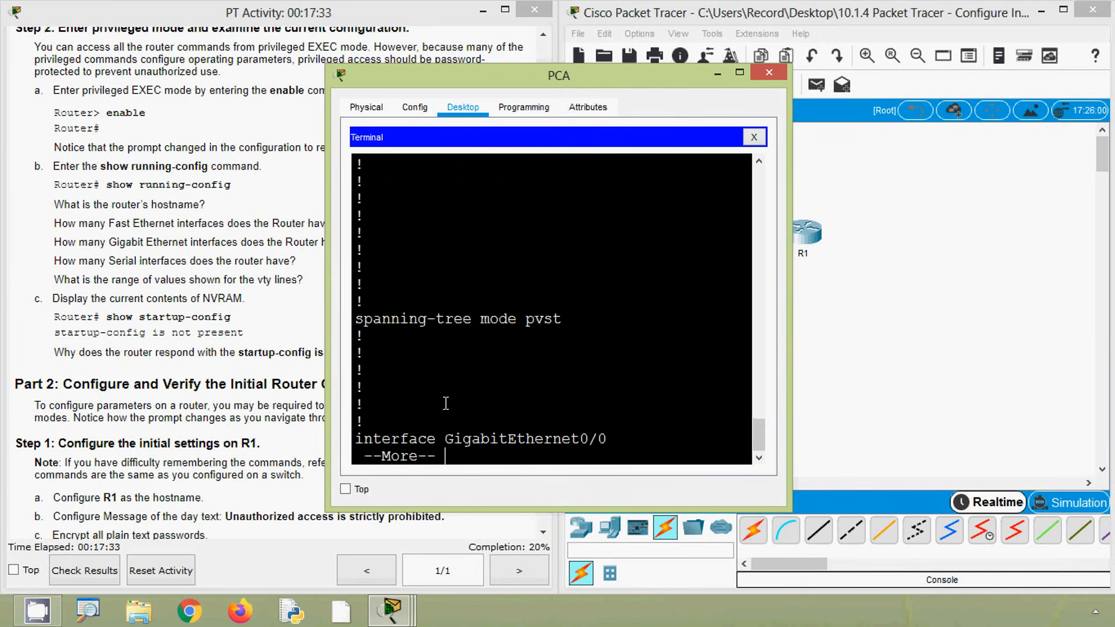
pyautogui.press('space')
pyautogui.press('space')
pyautogui.press('space')
pyautogui.press('space')
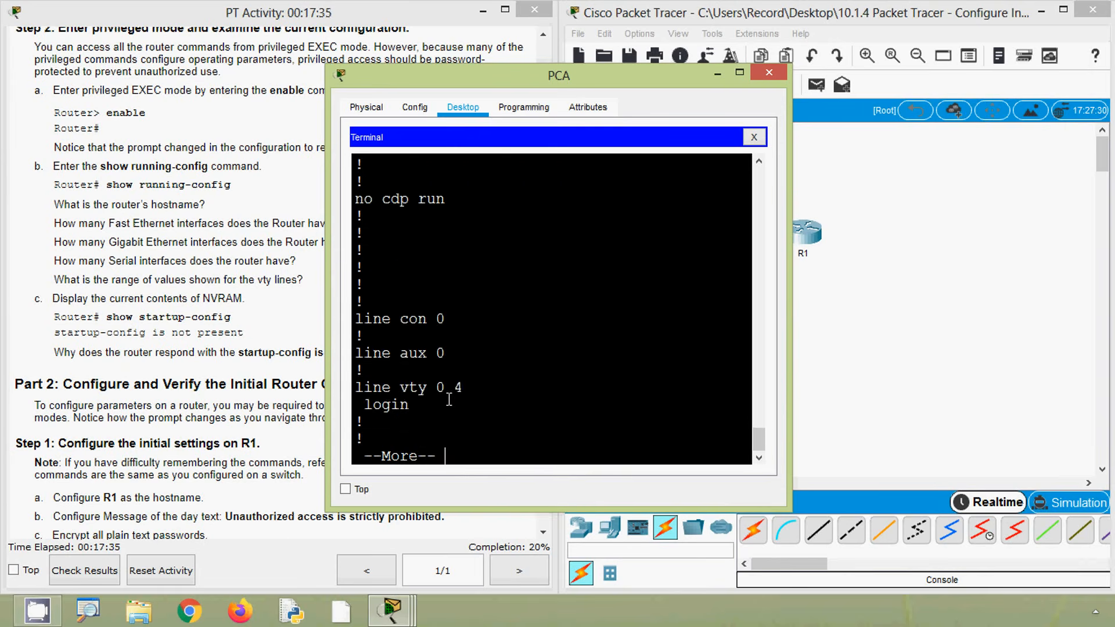
pyautogui.scroll(3, 449, 400)
pyautogui.scroll(12, 449, 398)
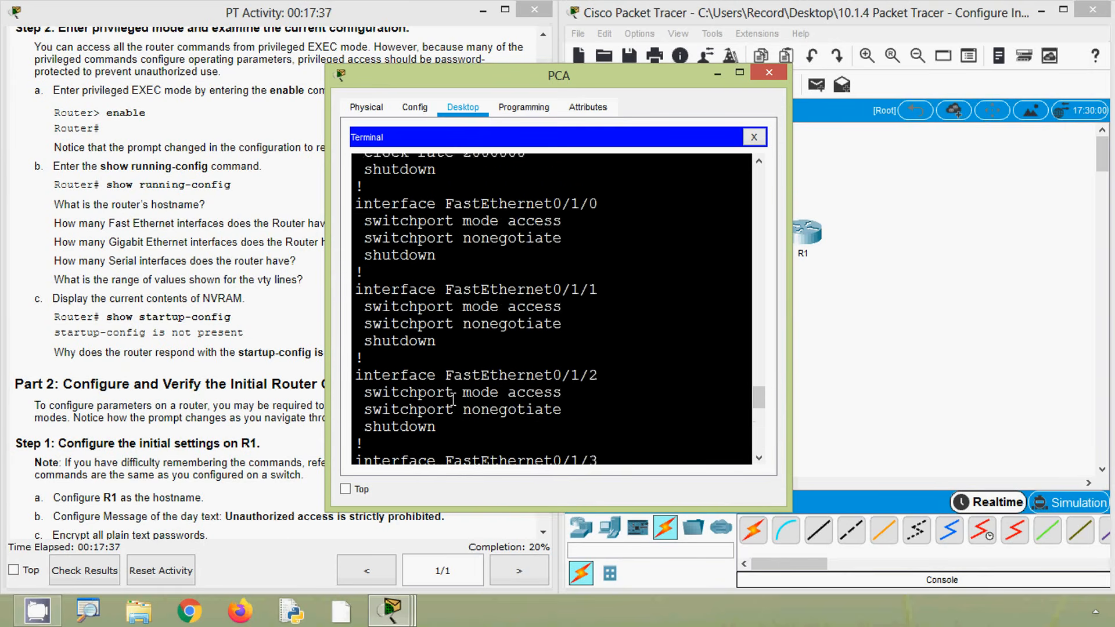
pyautogui.scroll(6, 453, 399)
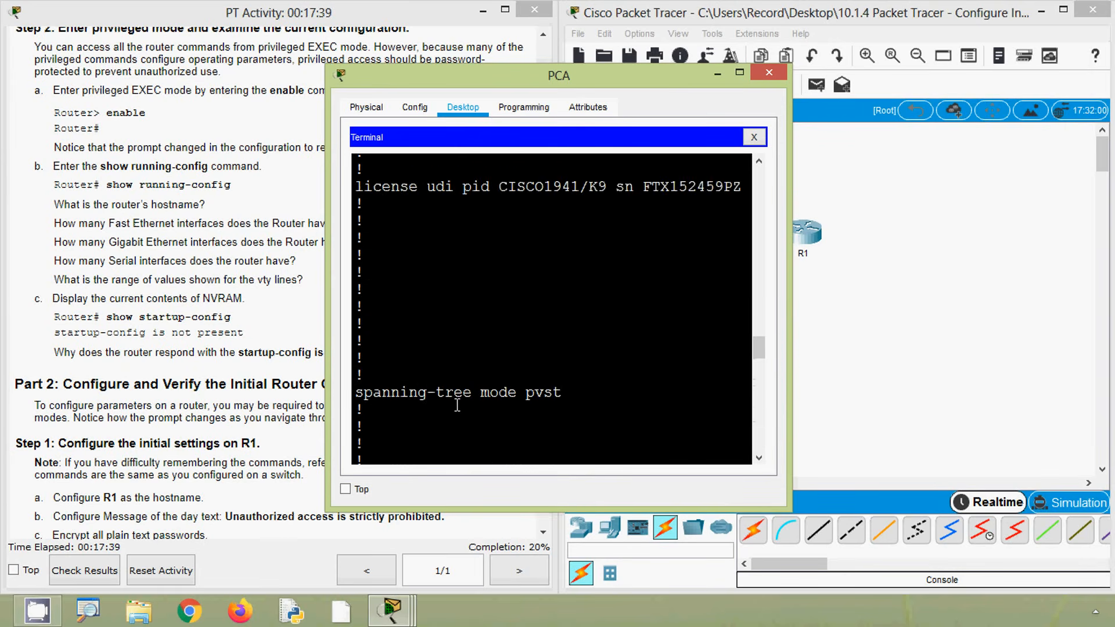
pyautogui.scroll(-6, 458, 405)
pyautogui.scroll(2, 445, 337)
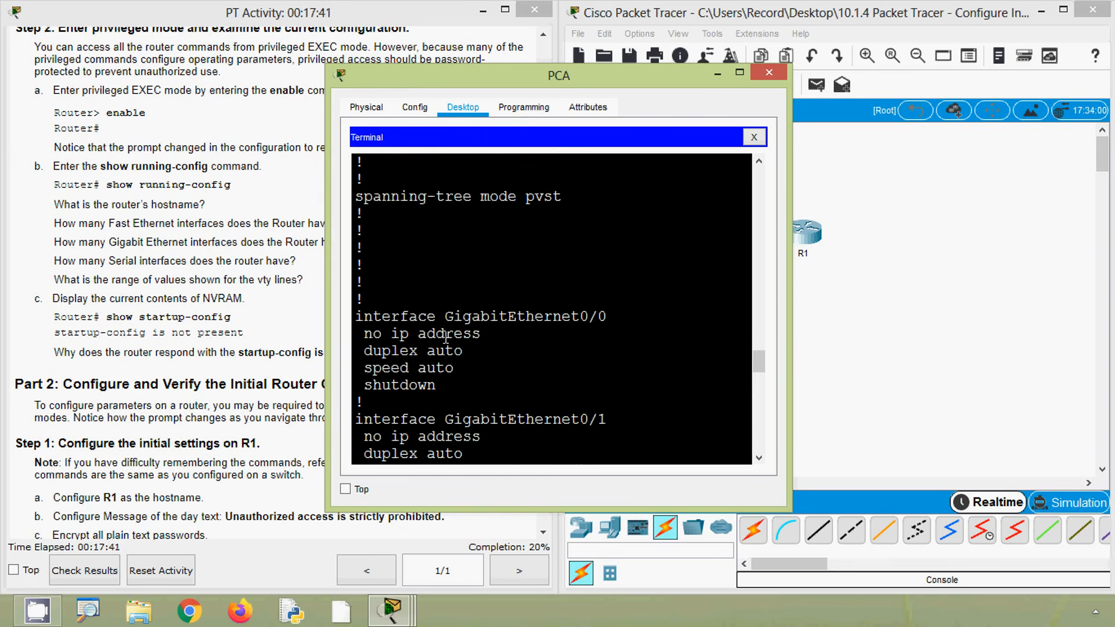
# Examine the GigabitEthernet0/0 and GigabitEthernet0/1 entries in the running configuration
pyautogui.moveTo(446, 316); pyautogui.dragTo(607, 316)
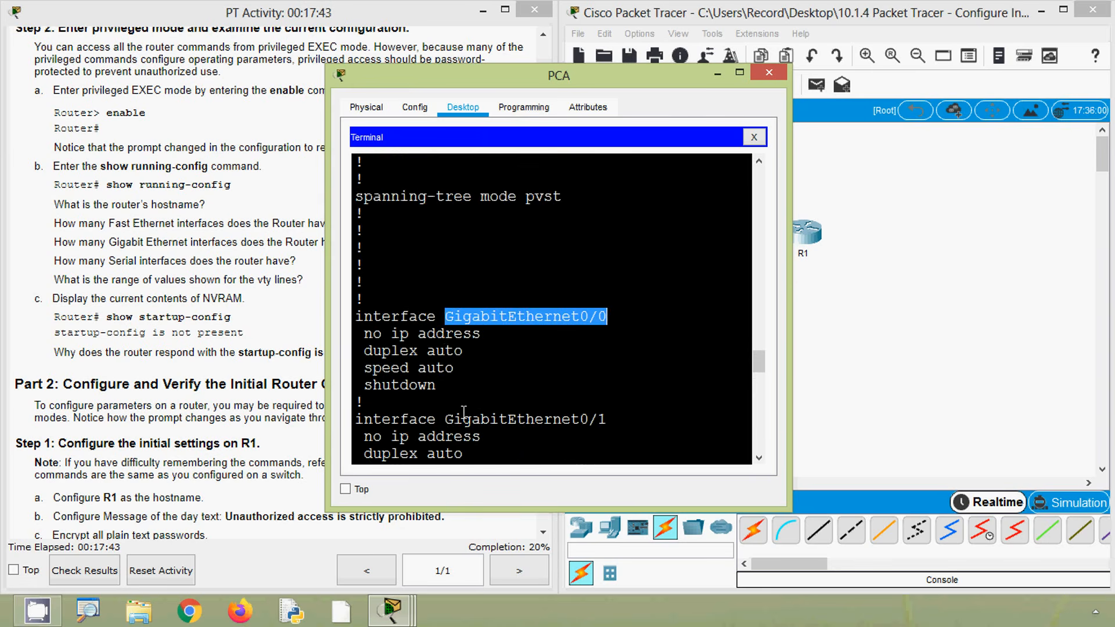
pyautogui.moveTo(446, 419); pyautogui.dragTo(617, 419)
pyautogui.click(618, 420)
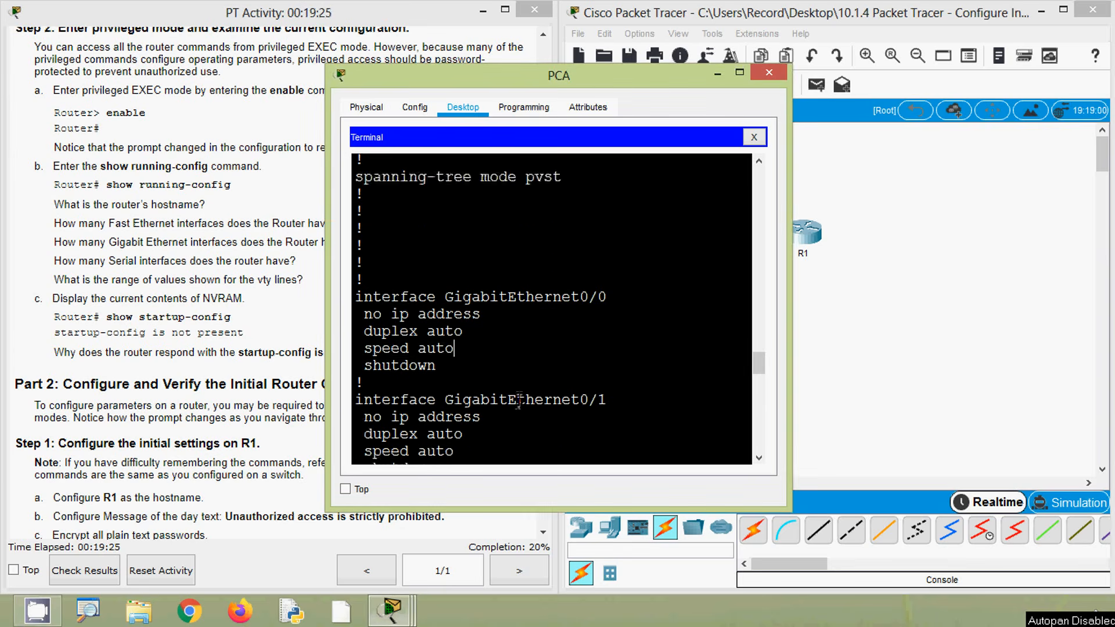
# Identify each Fast Ethernet interface listed in the running configuration, from FastEthernet0/1/0 through FastEthernet0/1/3
pyautogui.scroll(-2, 518, 399)
pyautogui.scroll(-4, 521, 396)
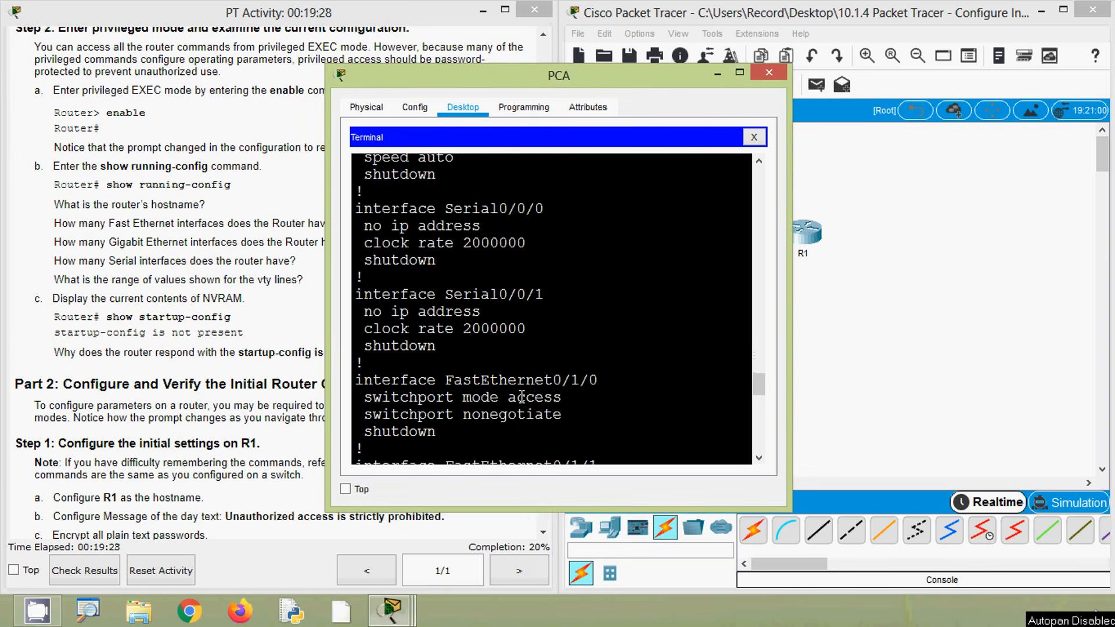
pyautogui.scroll(-1, 520, 397)
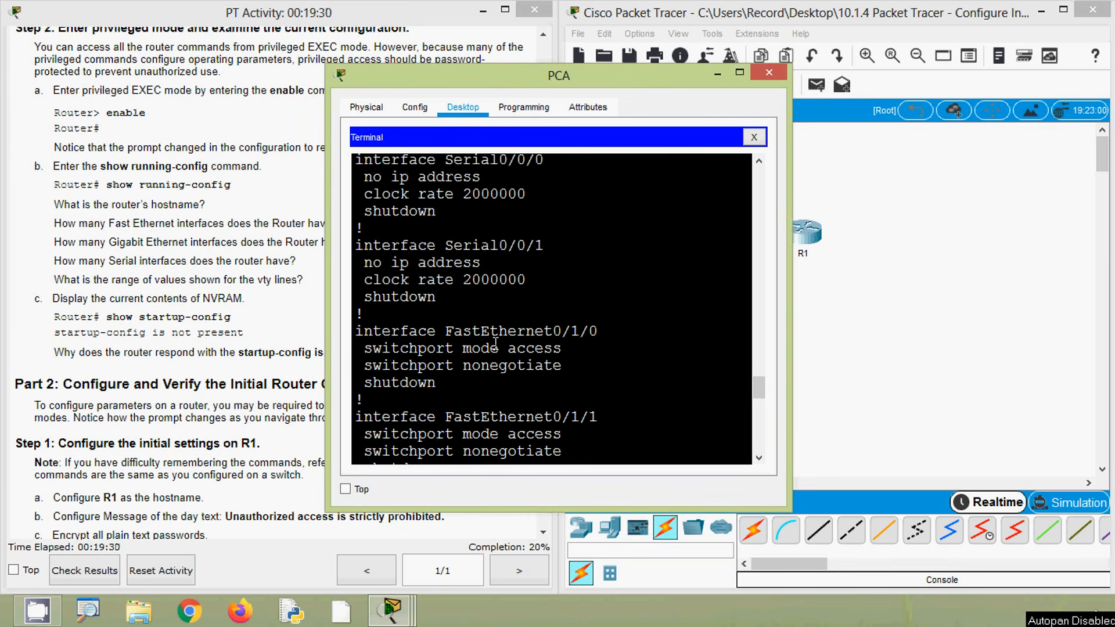
pyautogui.moveTo(459, 332); pyautogui.dragTo(599, 332)
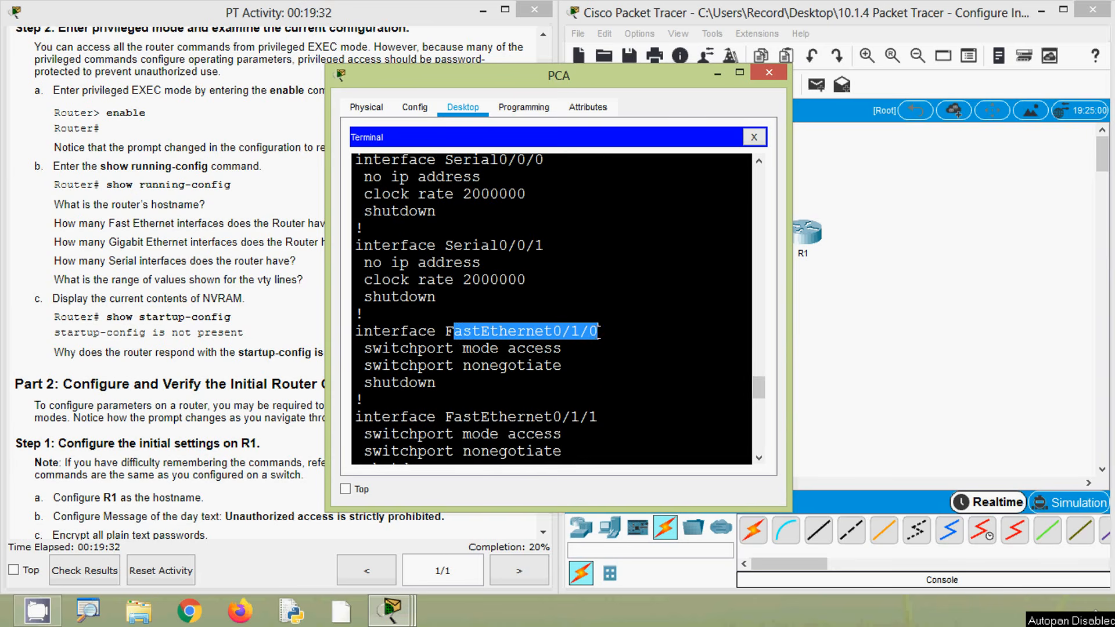
pyautogui.scroll(-1, 613, 366)
pyautogui.moveTo(445, 368); pyautogui.dragTo(598, 368)
pyautogui.scroll(-2, 601, 397)
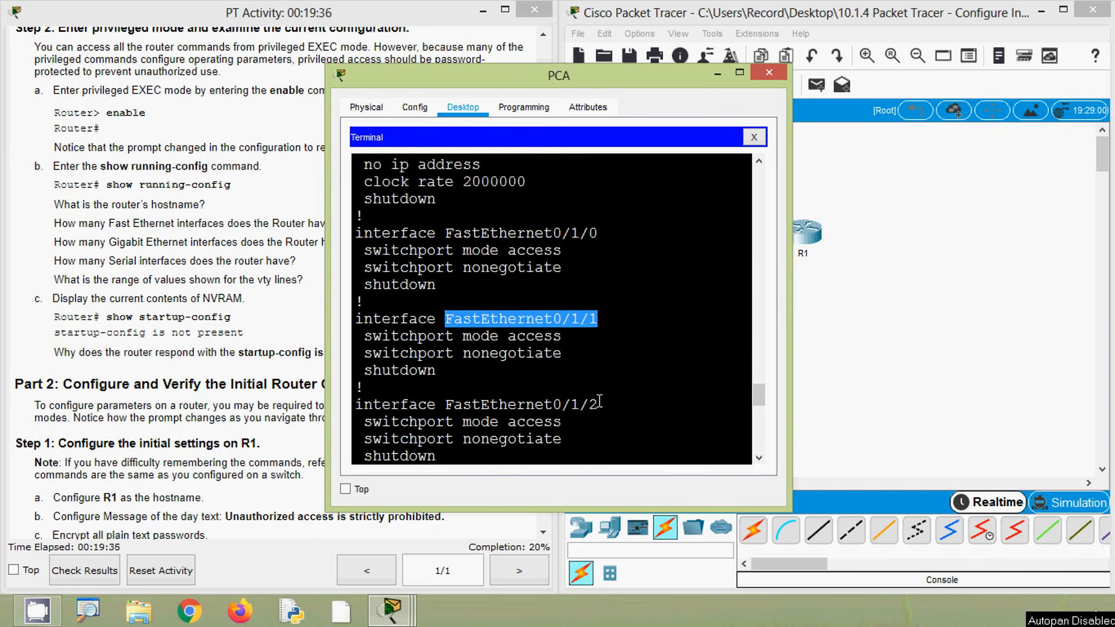
pyautogui.moveTo(450, 355); pyautogui.dragTo(603, 360)
pyautogui.scroll(-1, 613, 387)
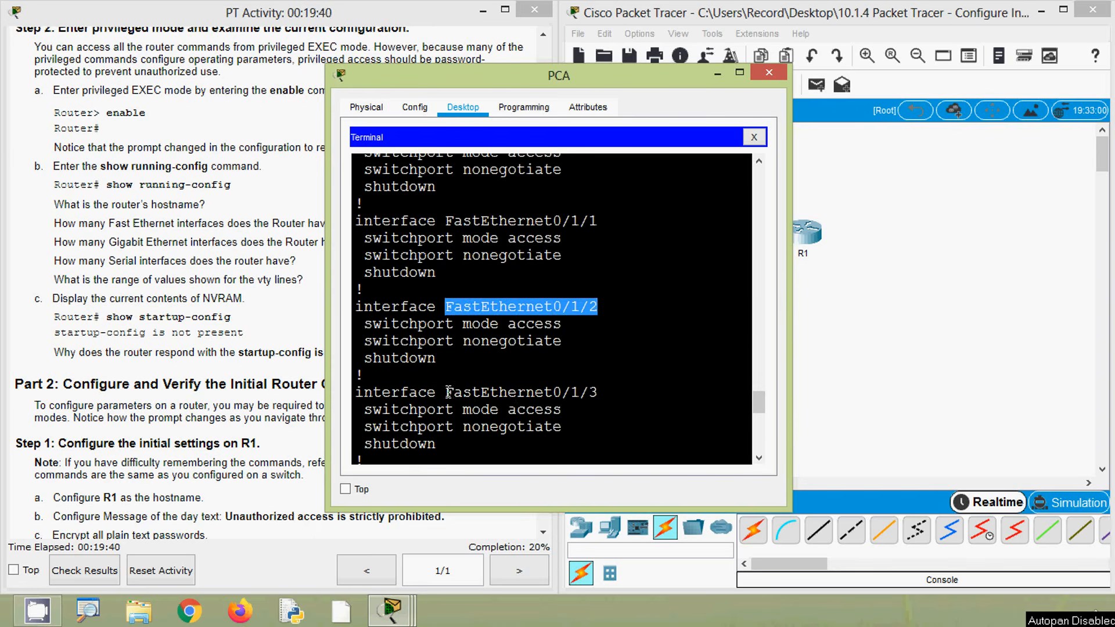
pyautogui.moveTo(448, 393); pyautogui.dragTo(599, 394)
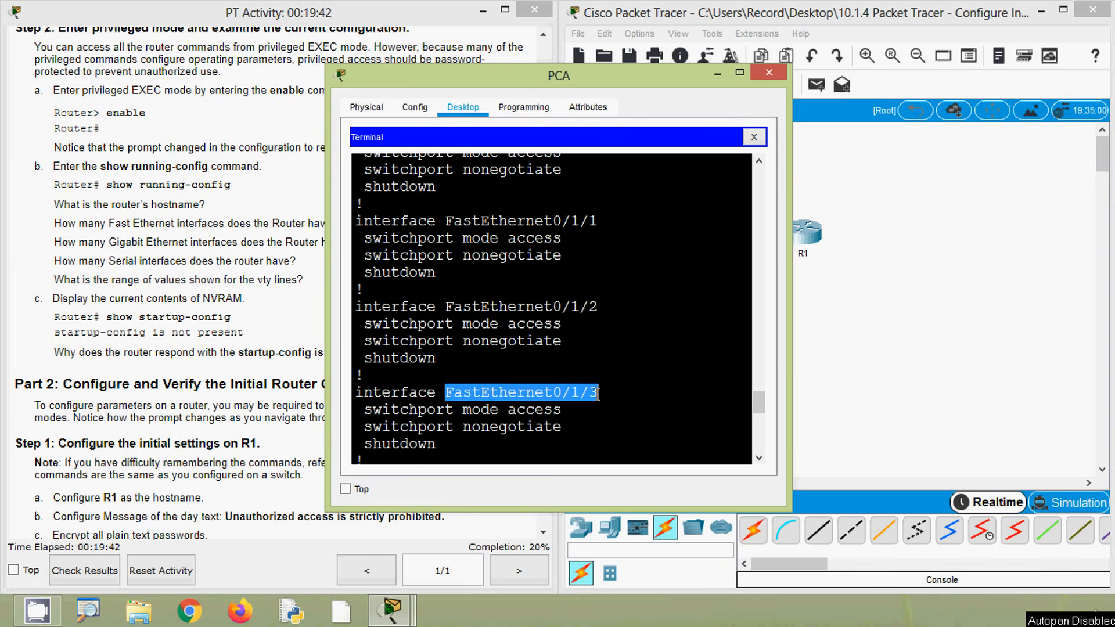
pyautogui.scroll(-2, 605, 400)
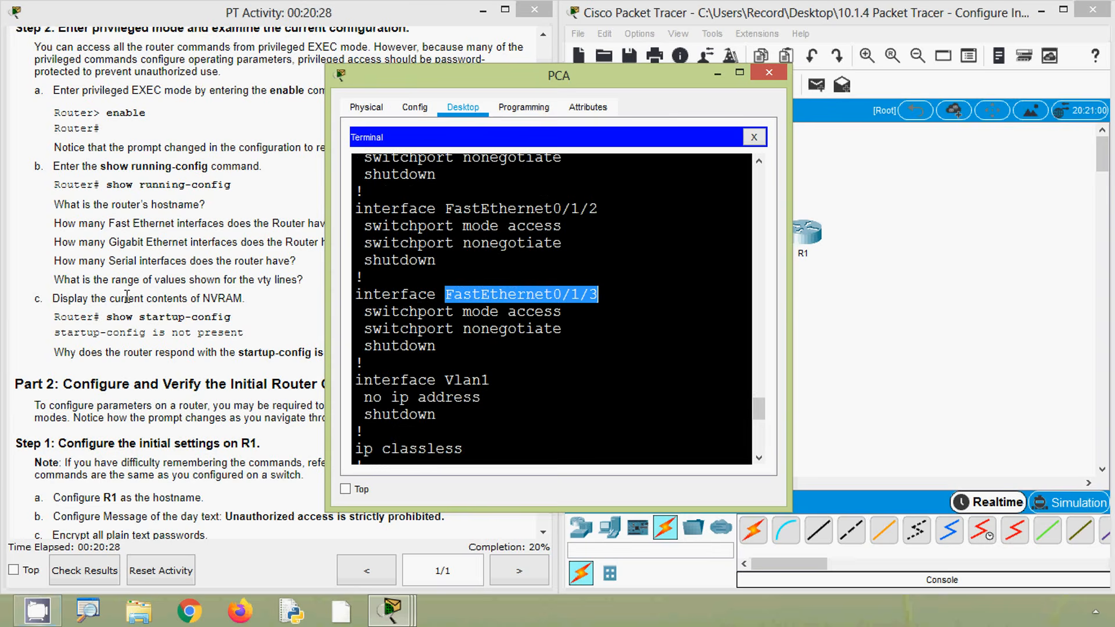
# Check the activity's Gigabit Ethernet question and highlight the matching interfaces in the running configuration
pyautogui.click(127, 296)
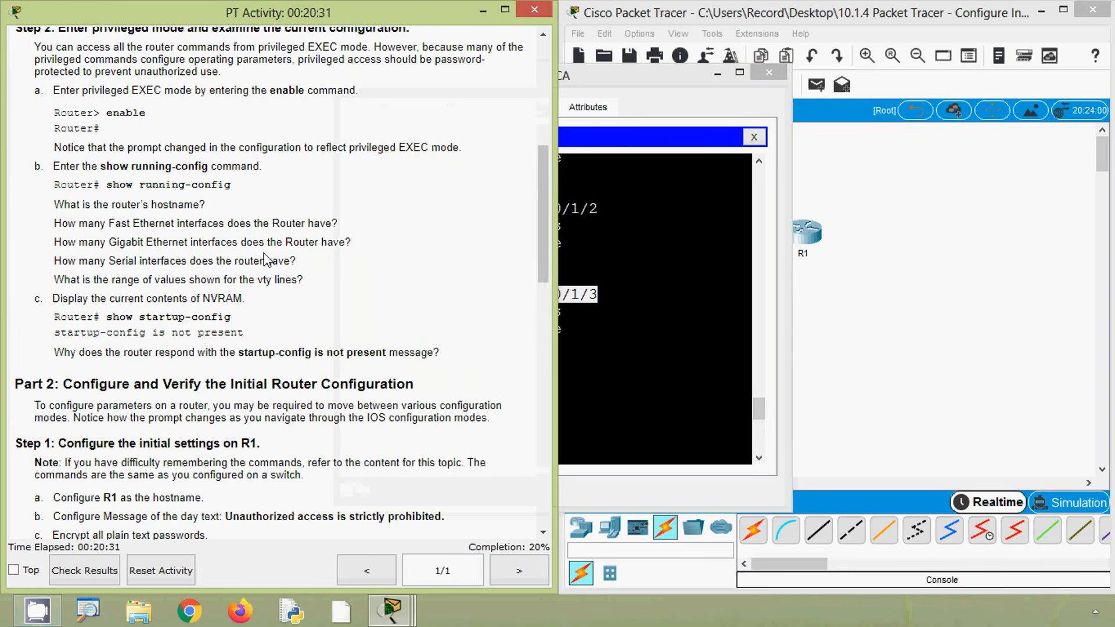
pyautogui.click(707, 393)
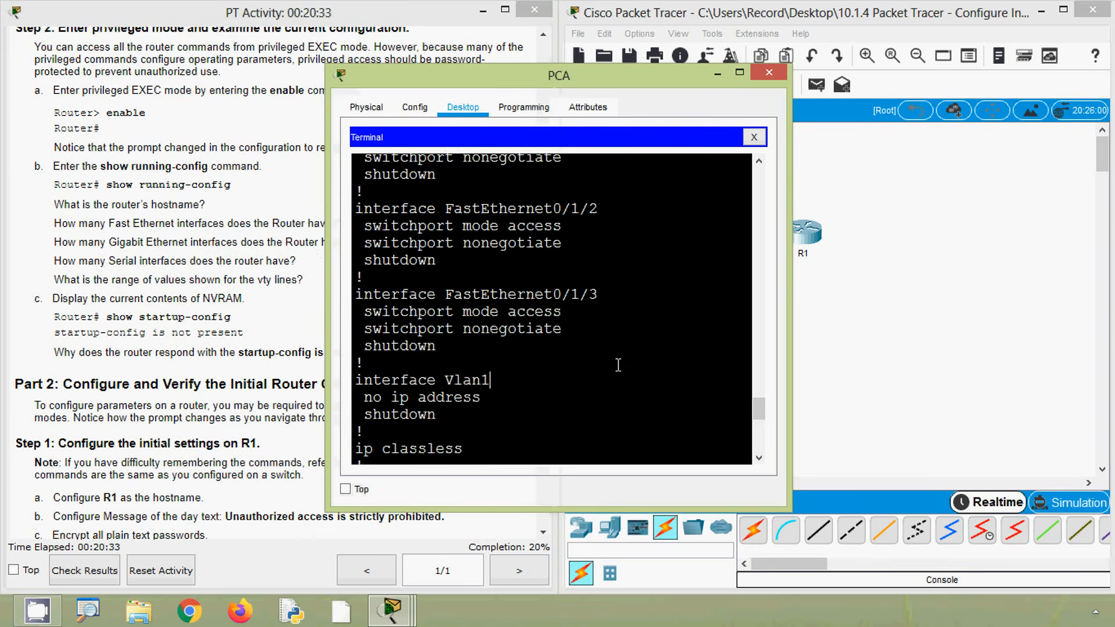
pyautogui.scroll(6, 479, 339)
pyautogui.scroll(6, 478, 340)
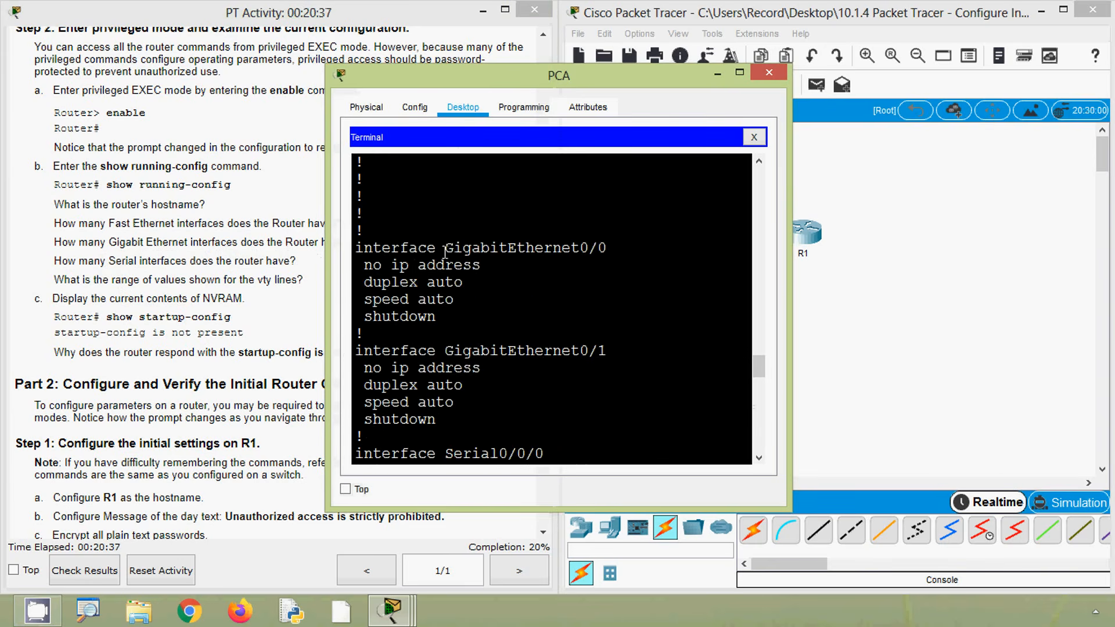
pyautogui.moveTo(444, 248); pyautogui.dragTo(608, 249)
pyautogui.moveTo(445, 351); pyautogui.dragTo(608, 351)
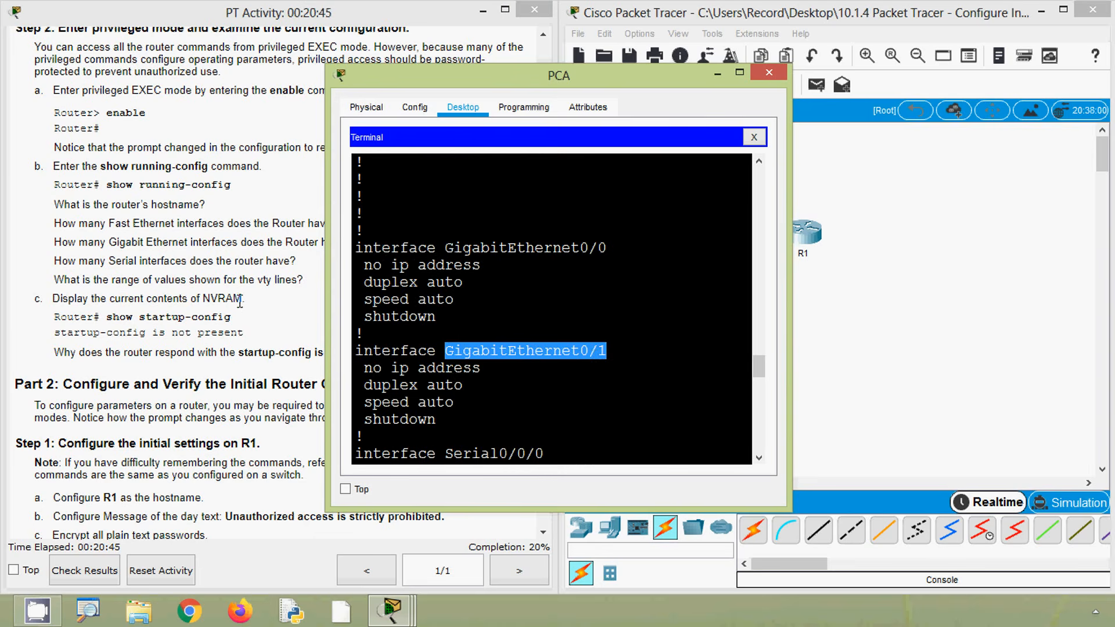
# Check the activity's serial interface question and locate Serial0/0/0 and Serial0/0/1 in the running configuration
pyautogui.click(205, 295)
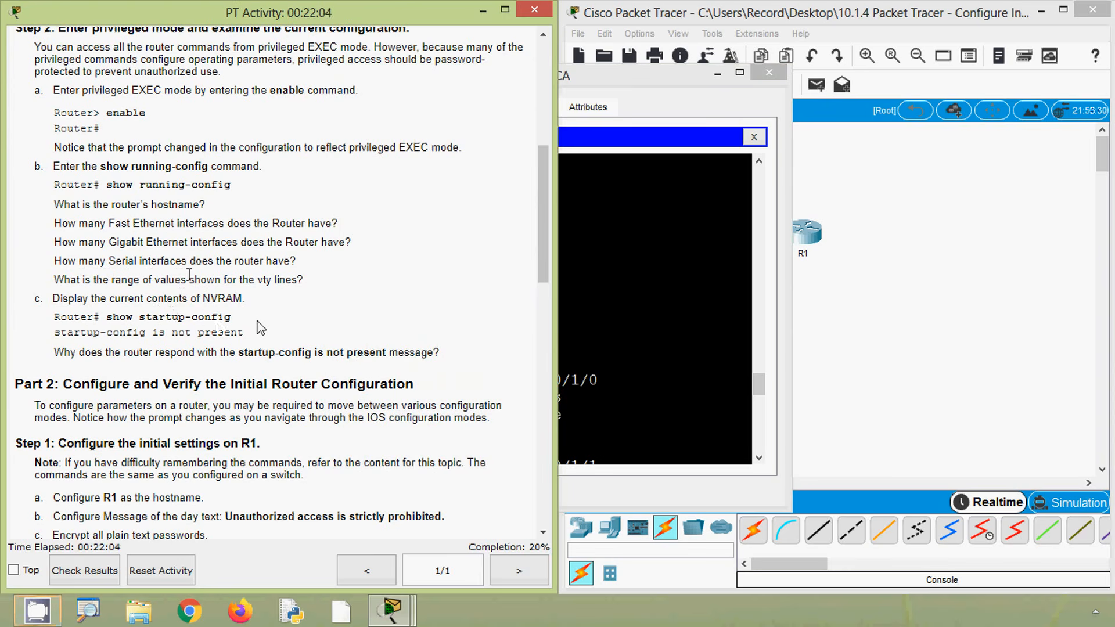
pyautogui.click(614, 346)
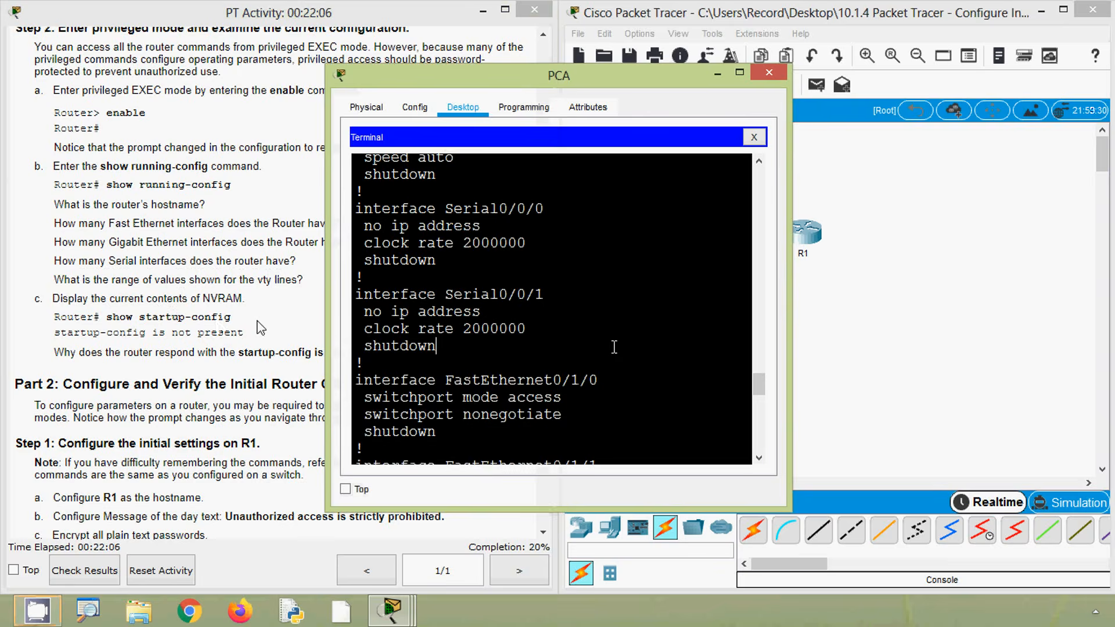
pyautogui.scroll(2, 506, 308)
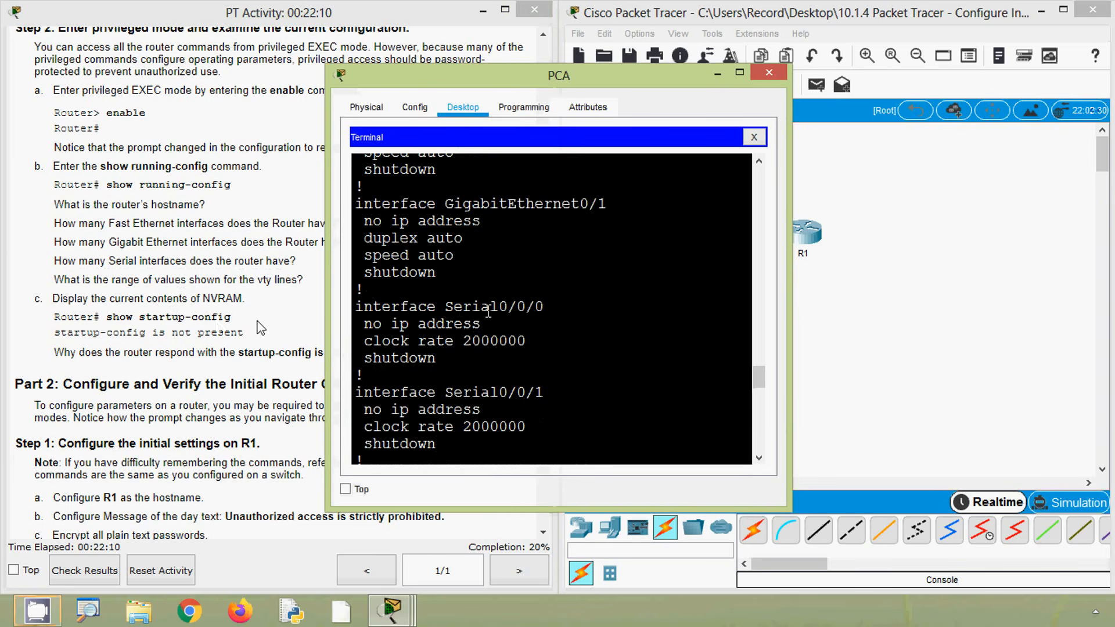
pyautogui.moveTo(543, 308); pyautogui.dragTo(445, 308)
pyautogui.click(451, 394)
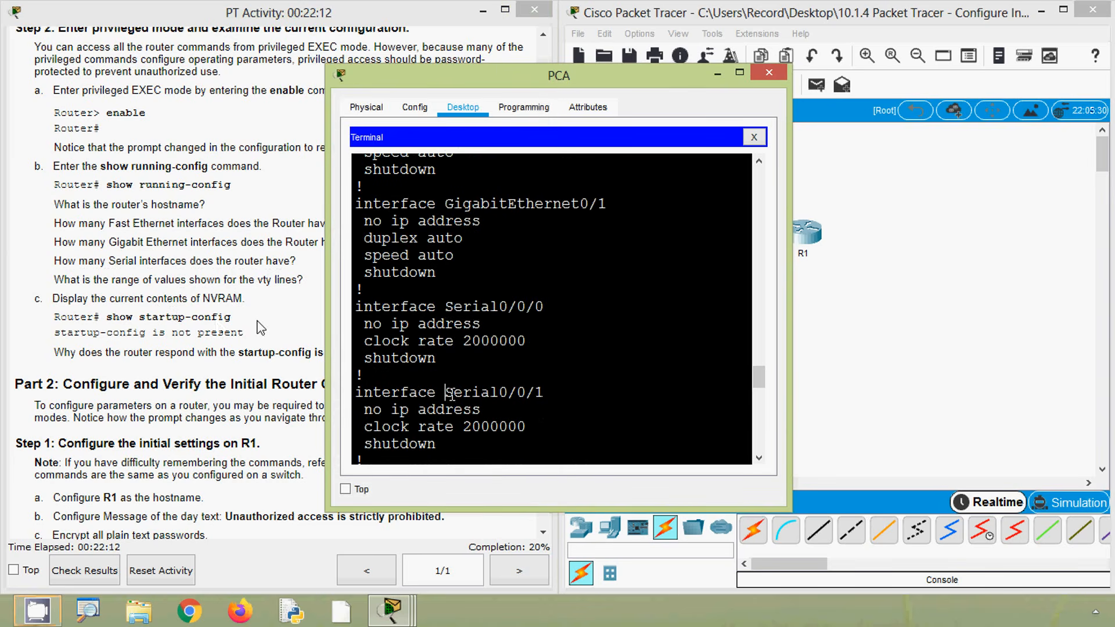
pyautogui.moveTo(450, 394); pyautogui.dragTo(546, 393)
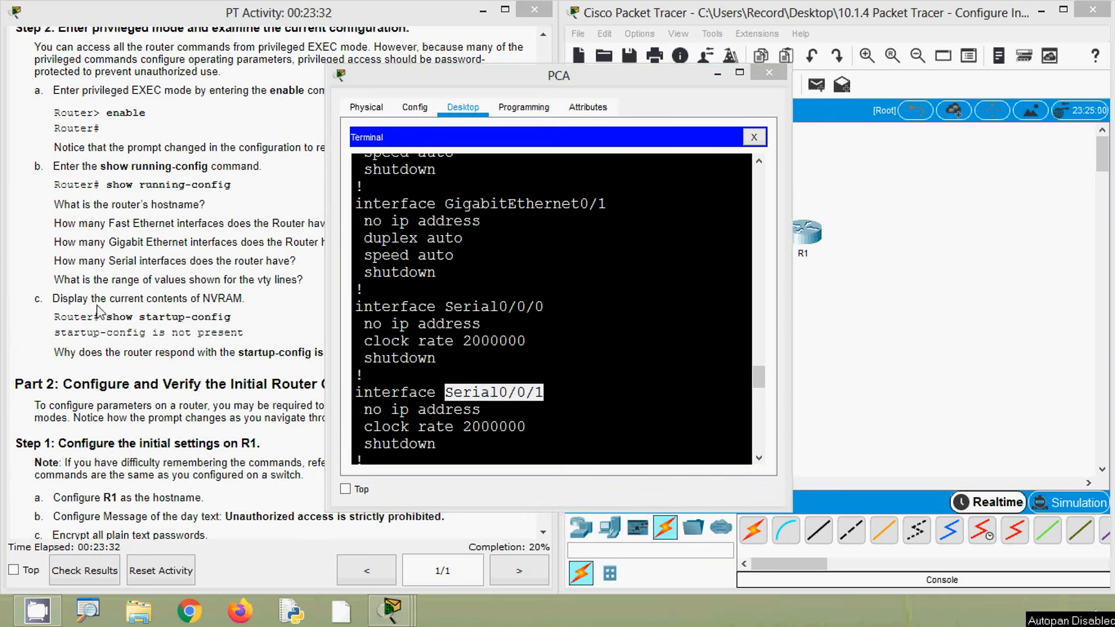
# Check the activity's vty question and highlight the line number range on the vty entry near the configuration's end
pyautogui.click(100, 305)
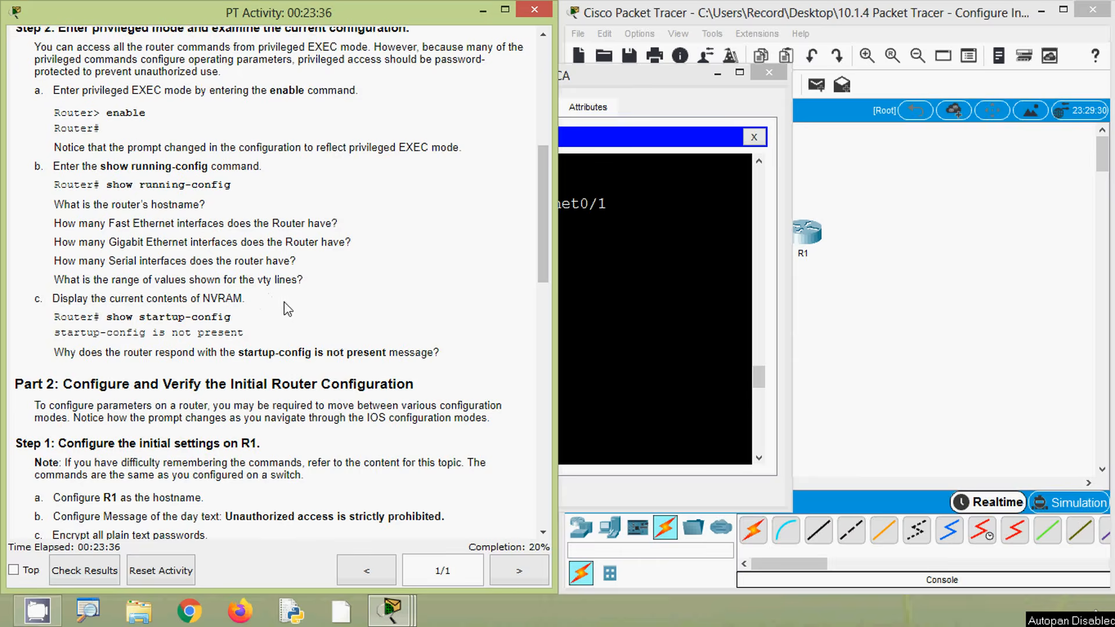
pyautogui.click(561, 351)
pyautogui.scroll(-8, 549, 356)
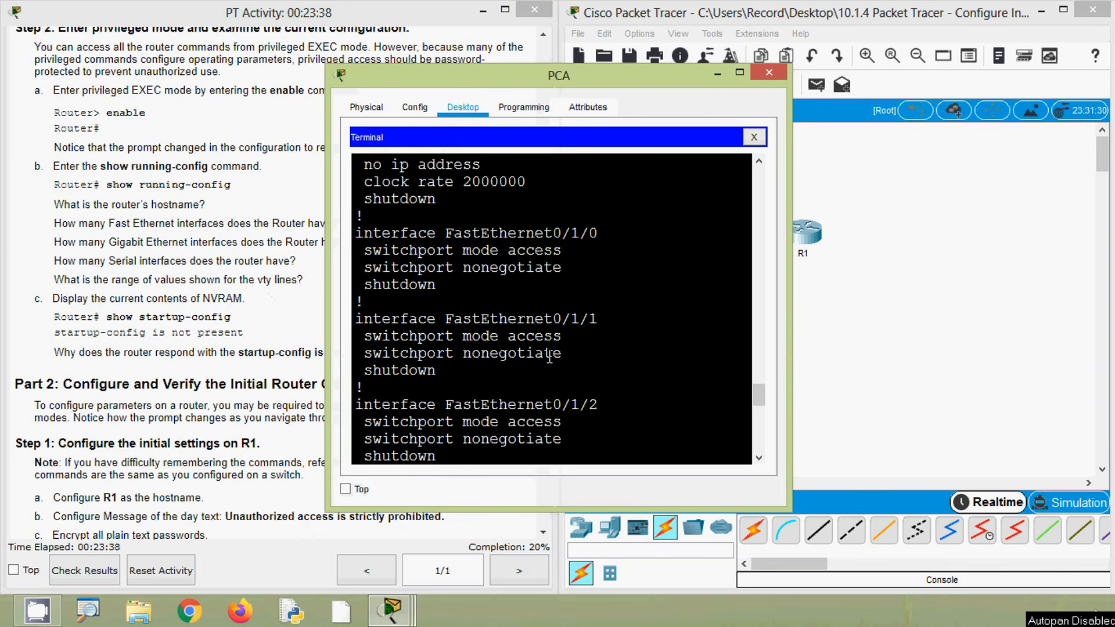
pyautogui.scroll(-10, 549, 356)
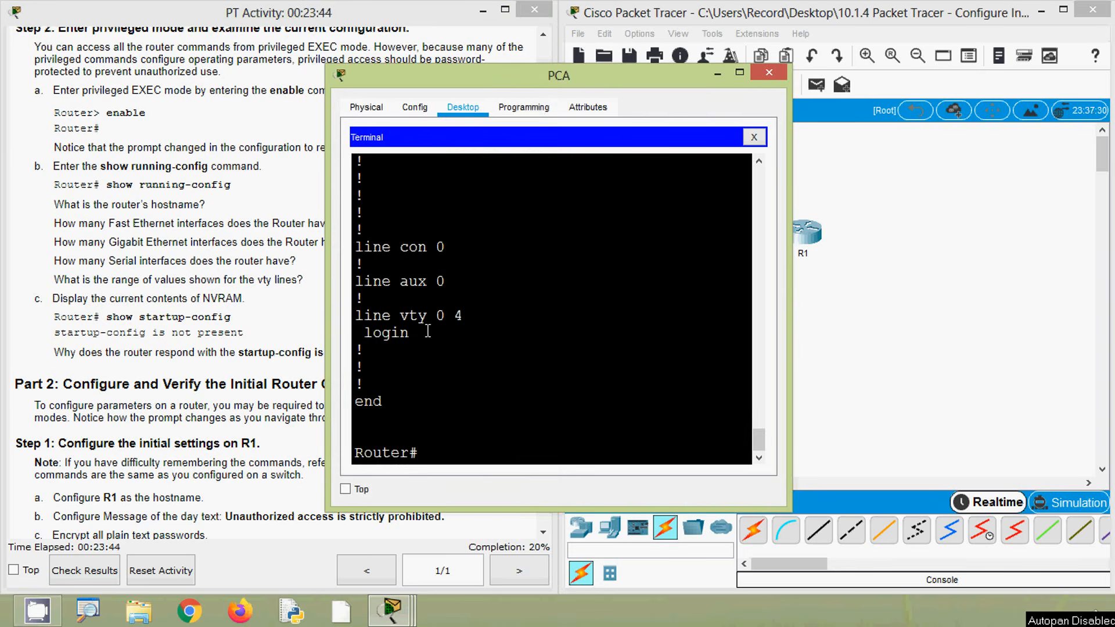
pyautogui.moveTo(436, 315); pyautogui.dragTo(463, 316)
# Read the activity's NVRAM instruction and display the router's saved configuration with the show startup-config command
pyautogui.click(84, 274)
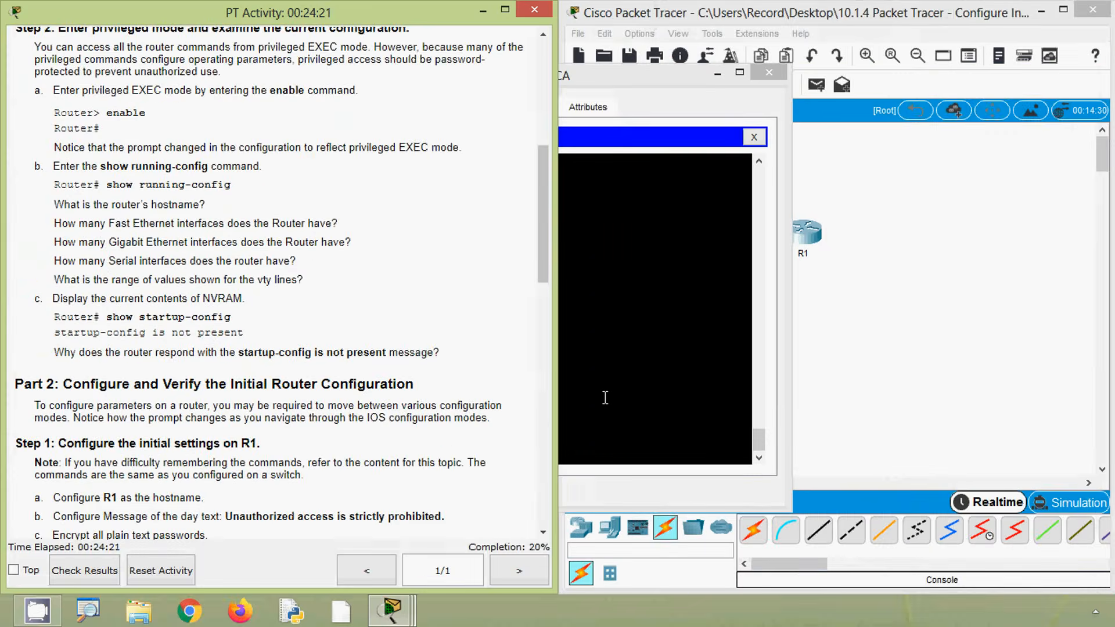
pyautogui.click(605, 398)
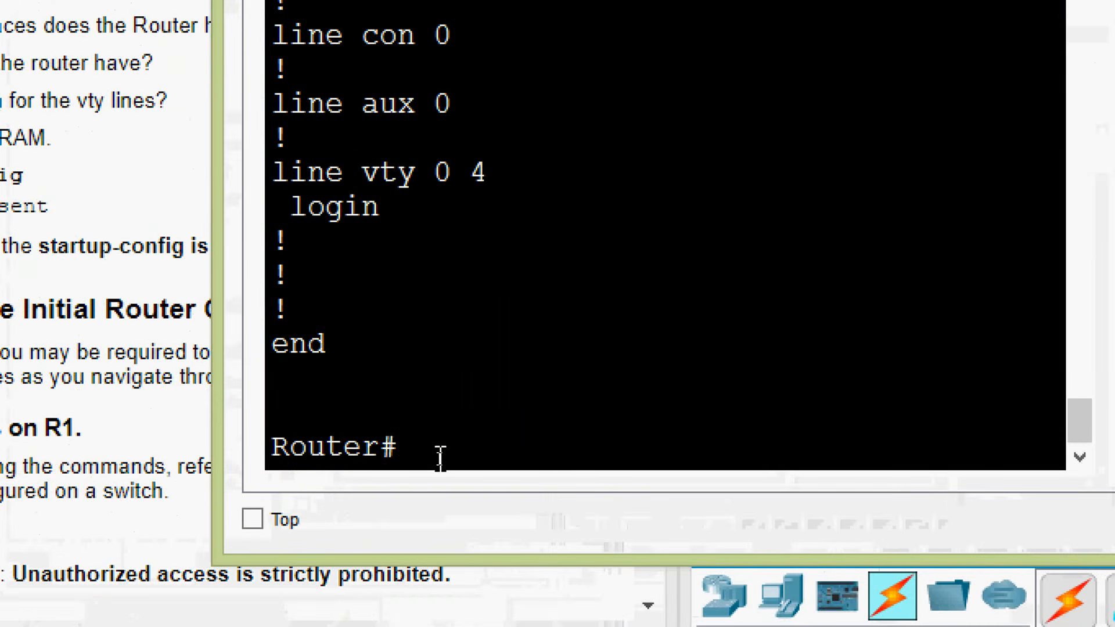
pyautogui.write('show start')
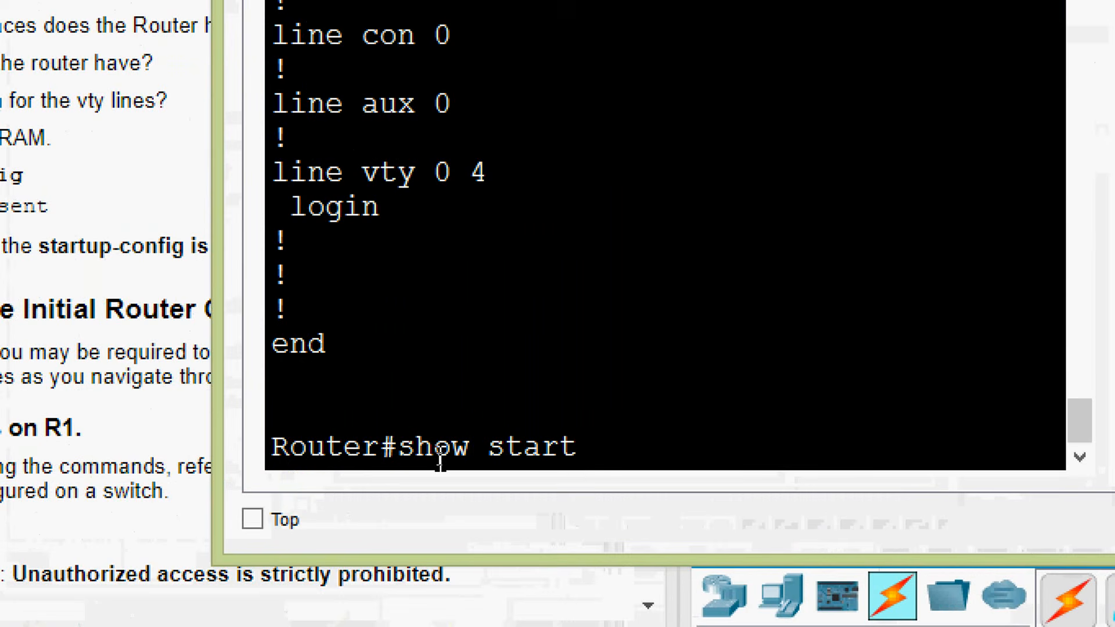
pyautogui.write('up-')
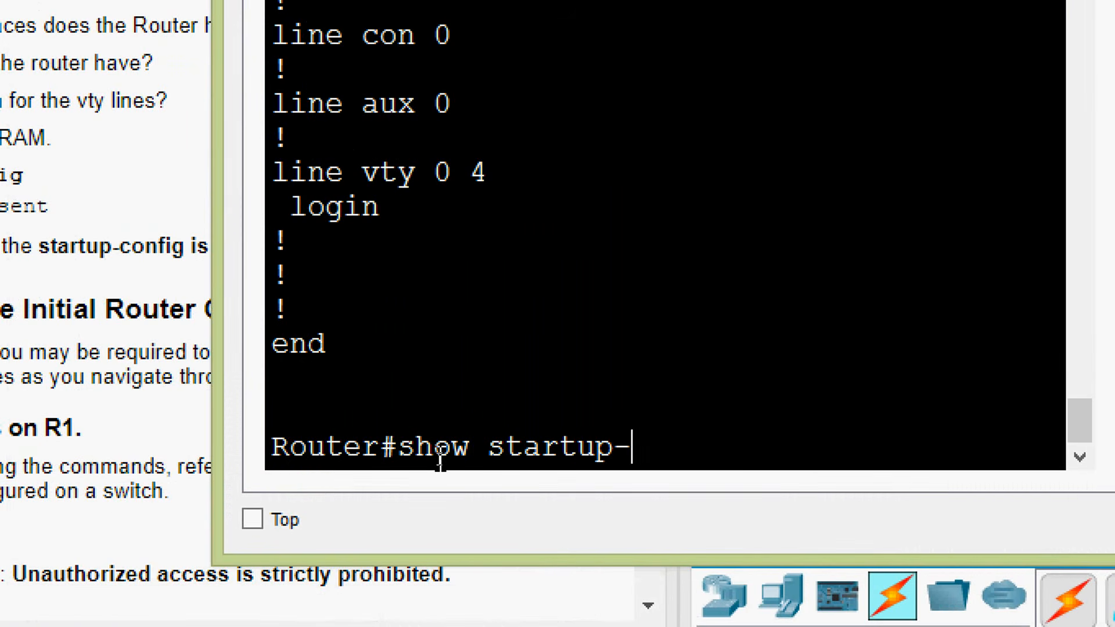
pyautogui.write('config')
pyautogui.press('Return')
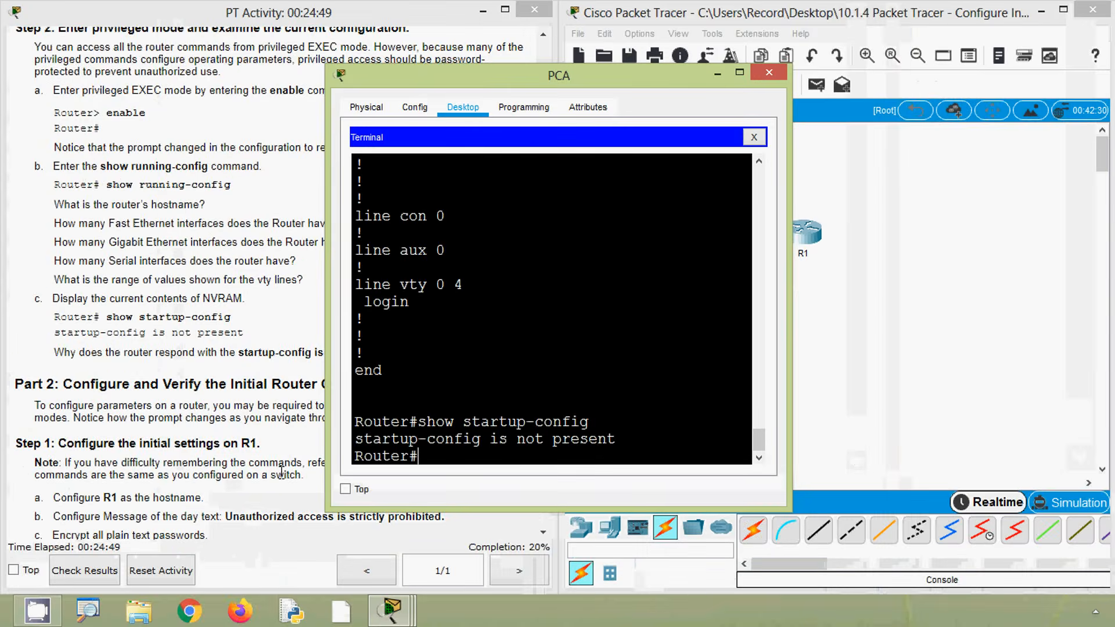
# Read the Part 2 initial settings instructions and enter global configuration mode on the router with configure terminal
pyautogui.click(139, 440)
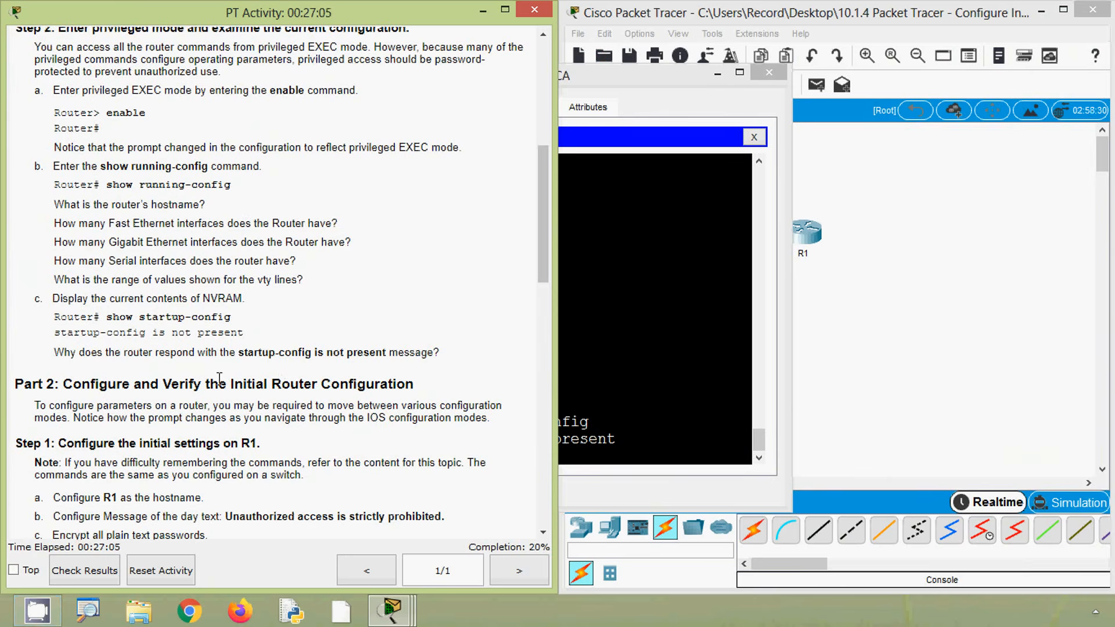
pyautogui.scroll(-3, 181, 412)
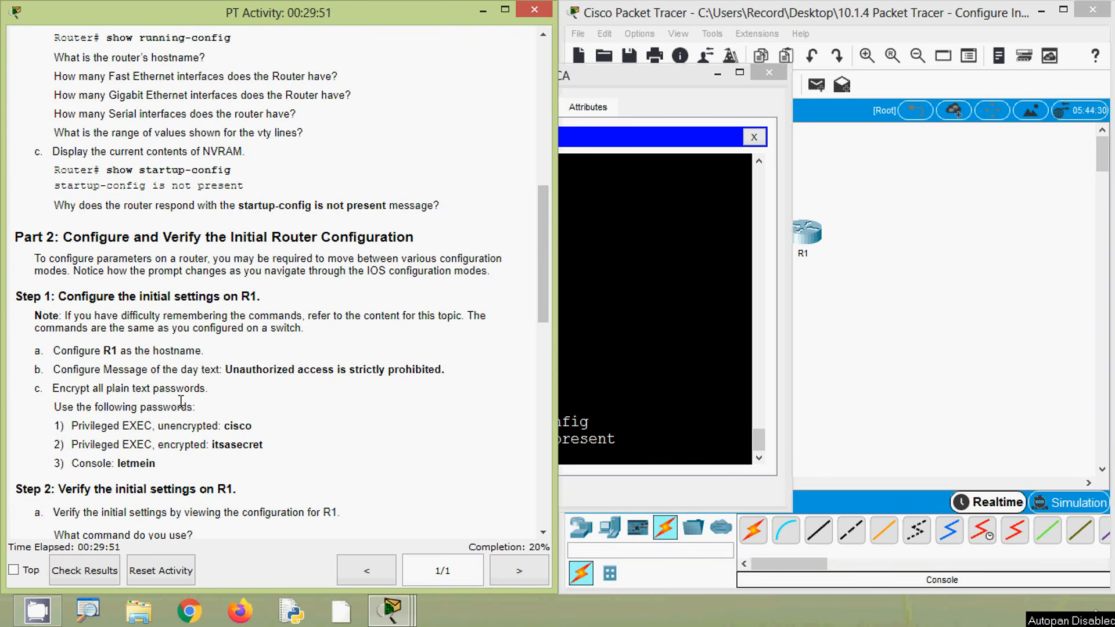
pyautogui.scroll(-1, 234, 366)
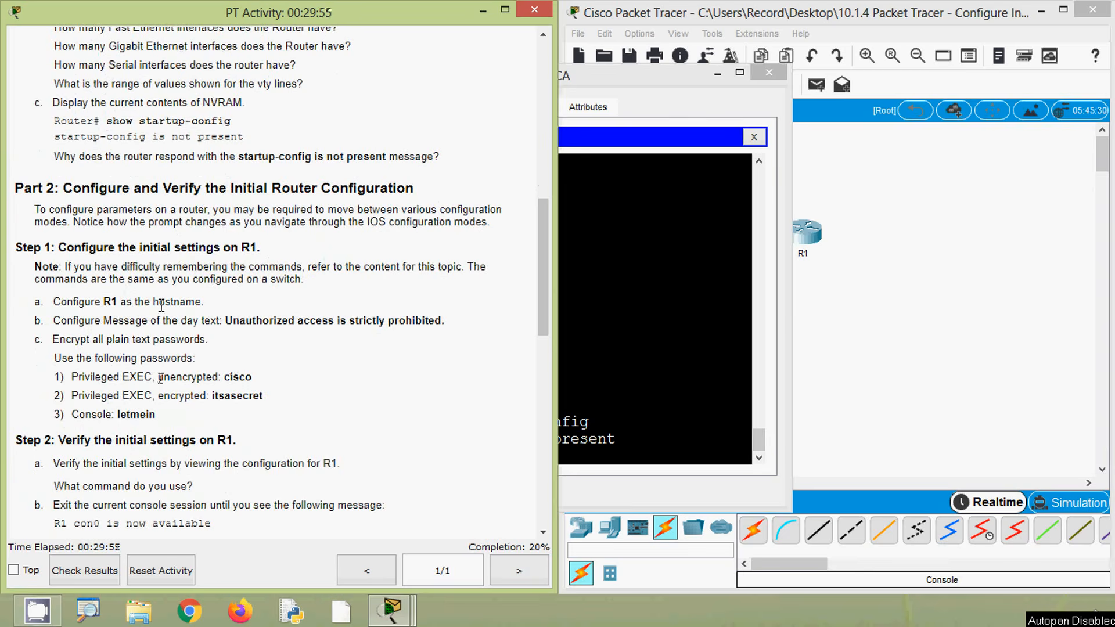
pyautogui.click(676, 449)
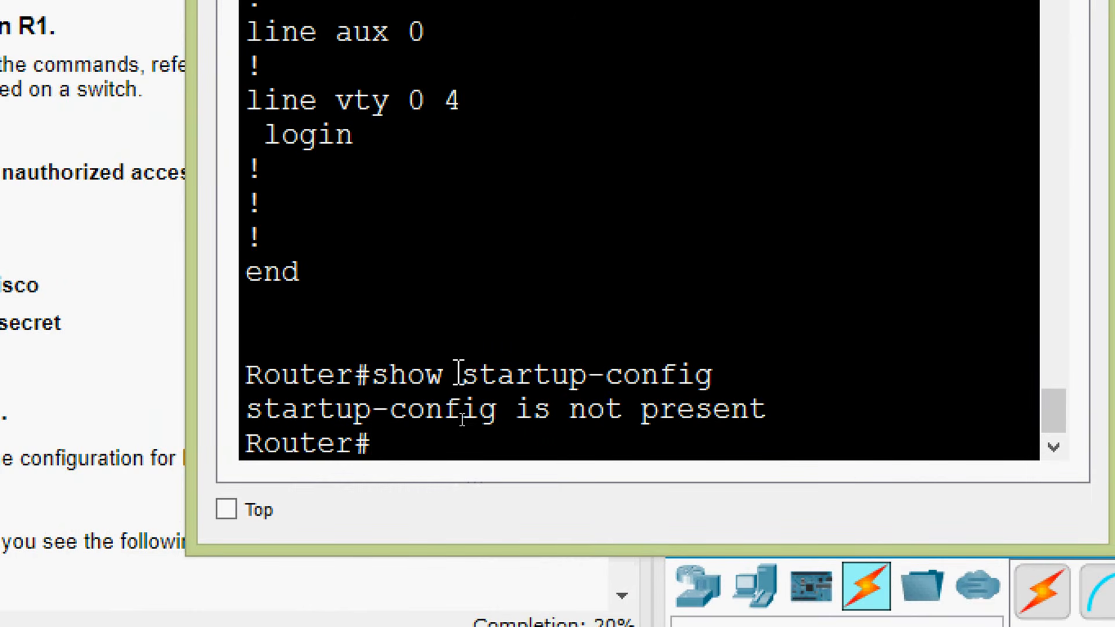
pyautogui.write('configu')
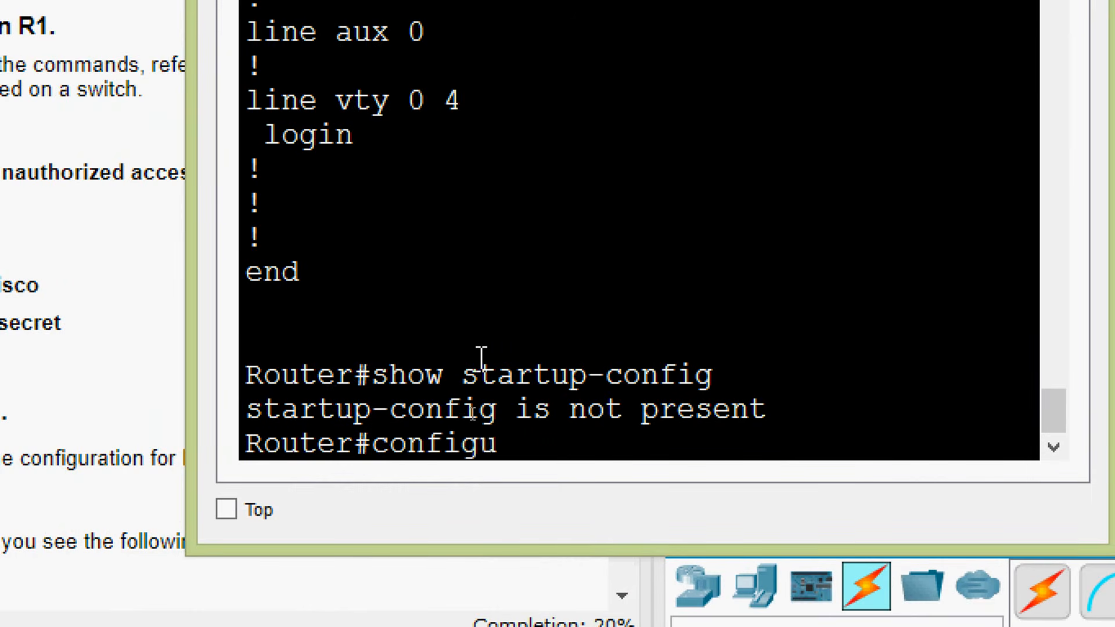
pyautogui.write('re terminal')
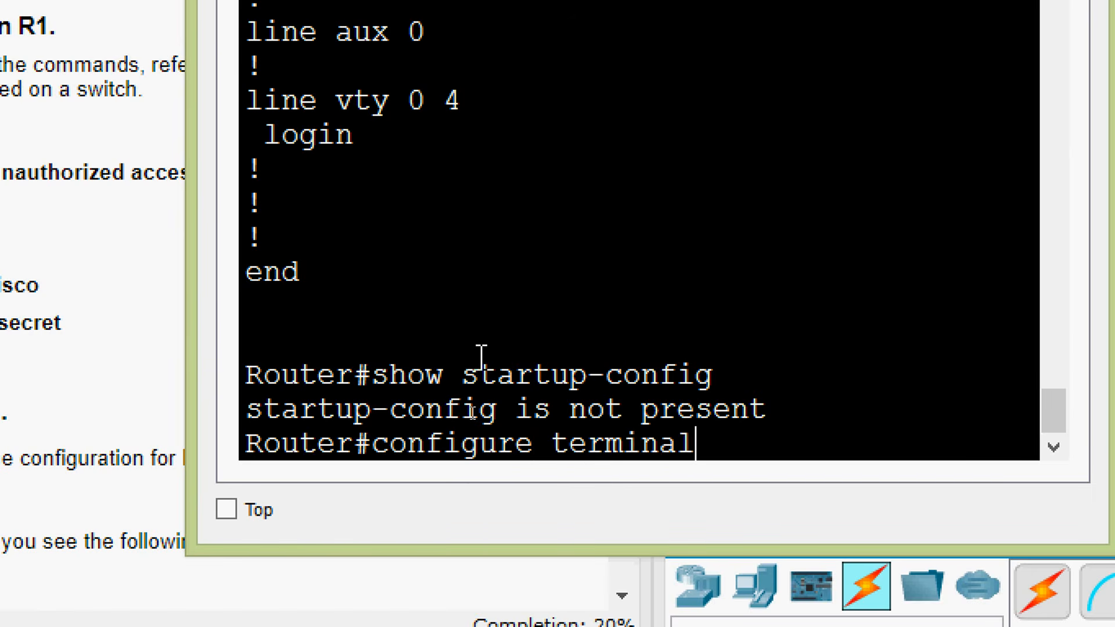
pyautogui.press('Return')
pyautogui.press('Return')
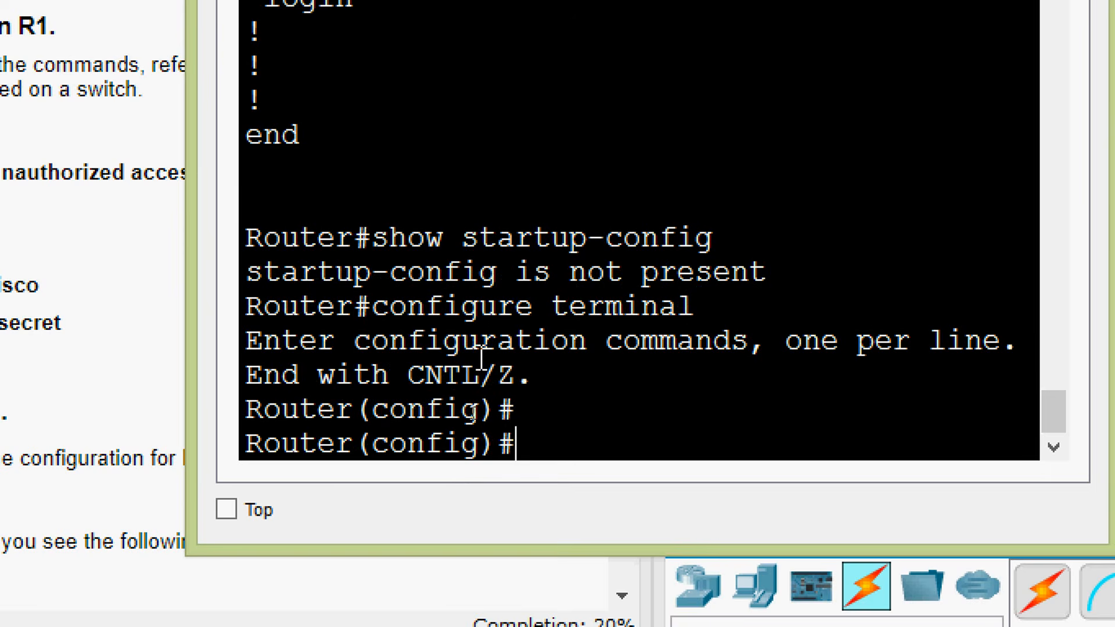
# Set the router's hostname to R1 and highlight the hostname in the command prompt
pyautogui.write('hostname ')
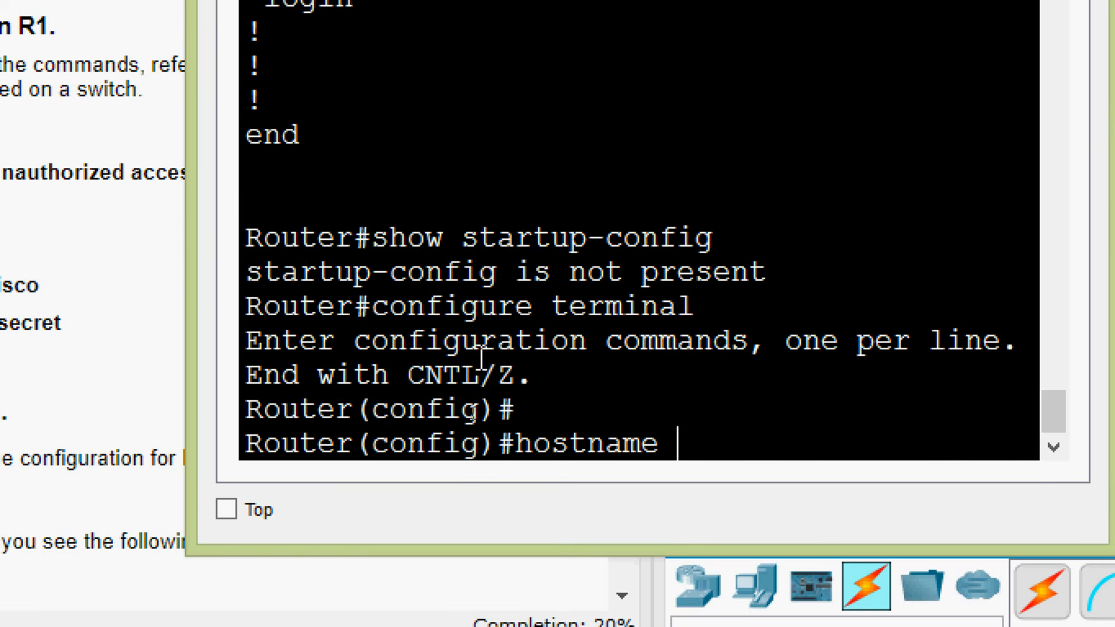
pyautogui.write('R1')
pyautogui.press('Return')
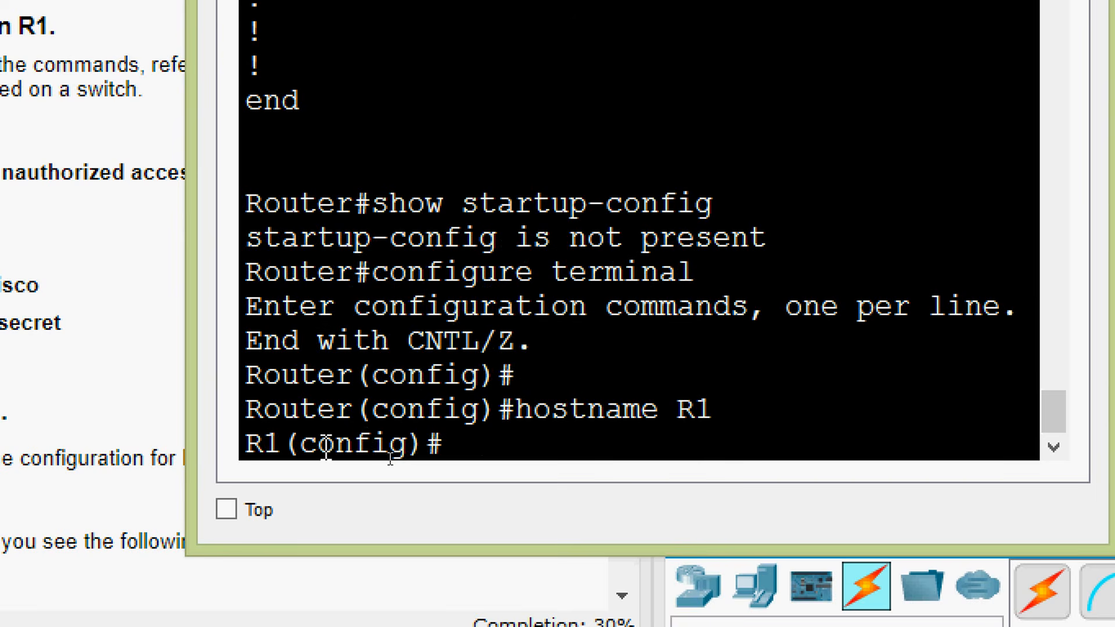
pyautogui.moveTo(282, 453); pyautogui.dragTo(249, 455)
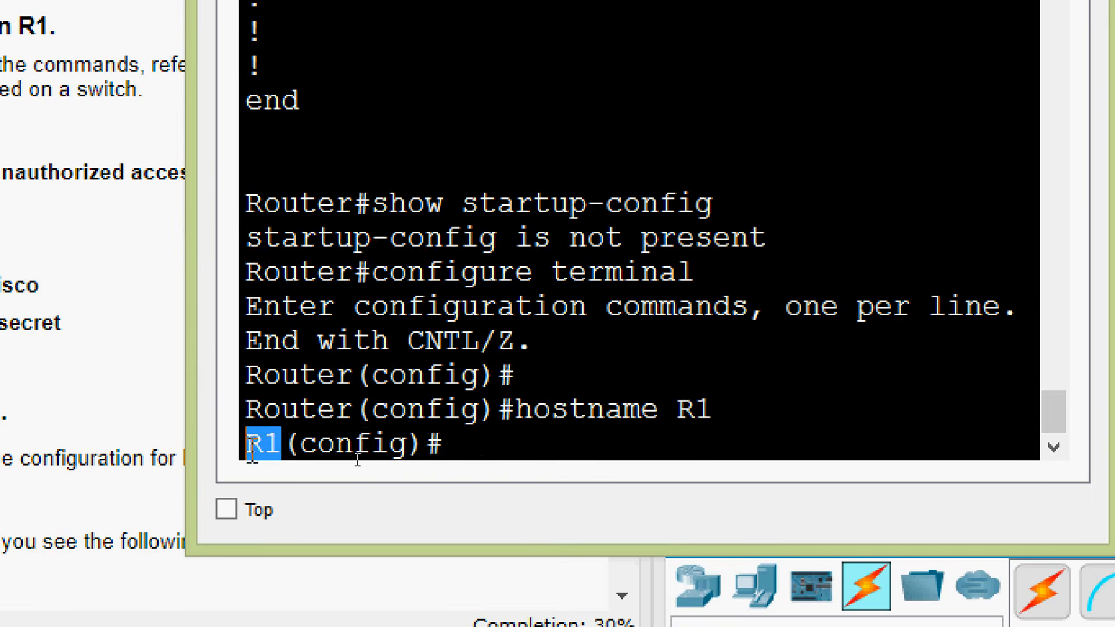
pyautogui.moveTo(353, 409); pyautogui.dragTo(245, 444)
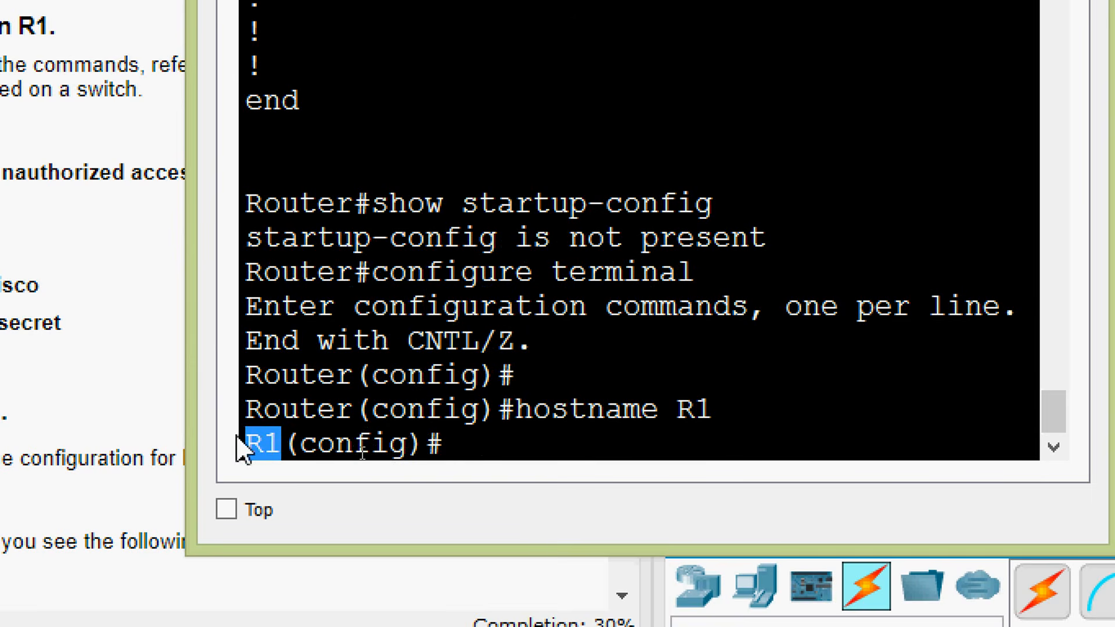
pyautogui.click(488, 461)
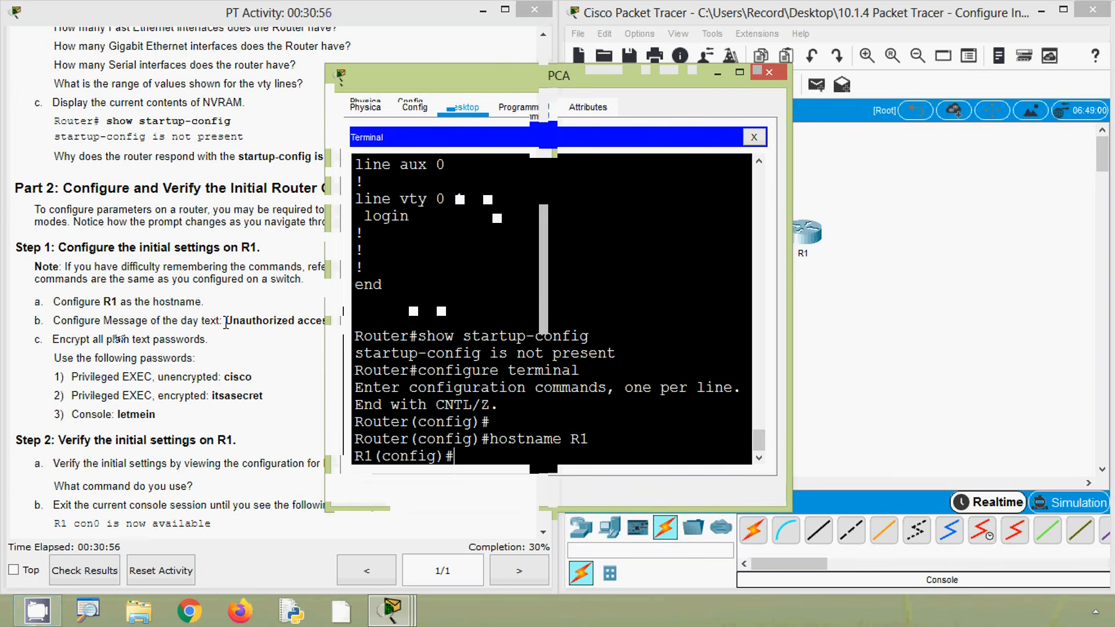
# Configure the message-of-the-day banner as "Unauthorized access is strictly prohibited." using the text copied from the activity instructions
pyautogui.moveTo(225, 320); pyautogui.dragTo(445, 321)
pyautogui.hotkey('ctrl', 'c')
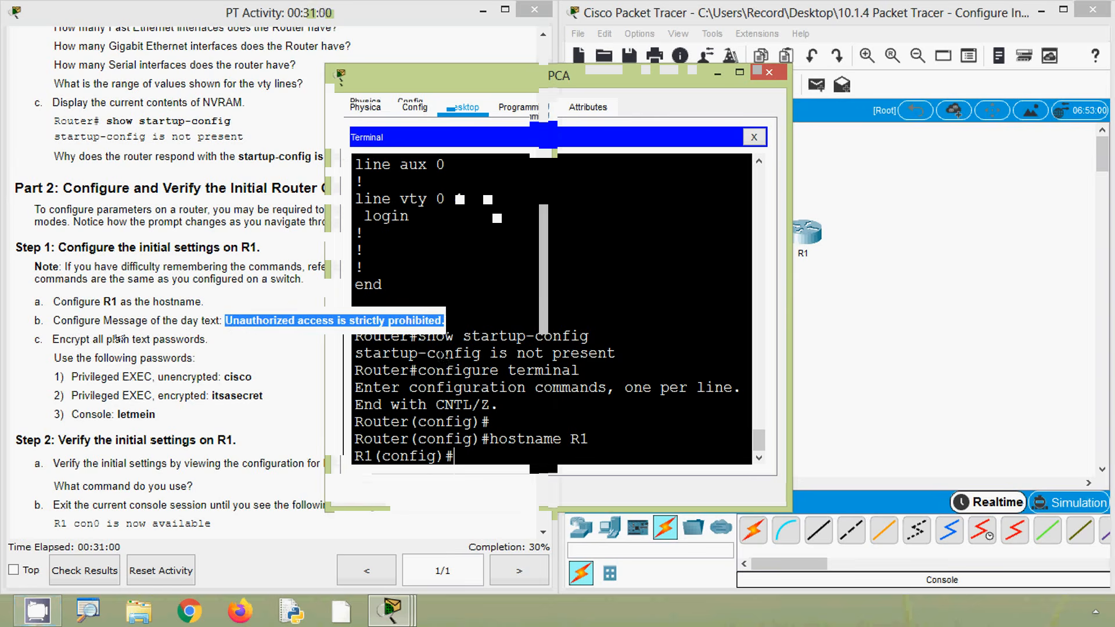
pyautogui.click(661, 401)
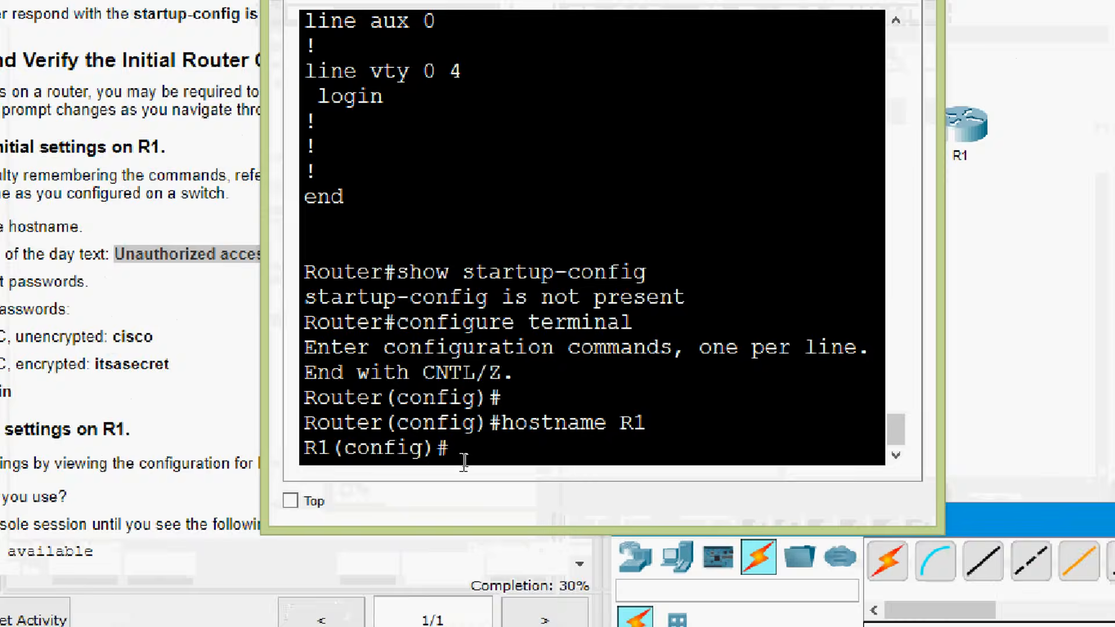
pyautogui.click(476, 455)
pyautogui.write('b')
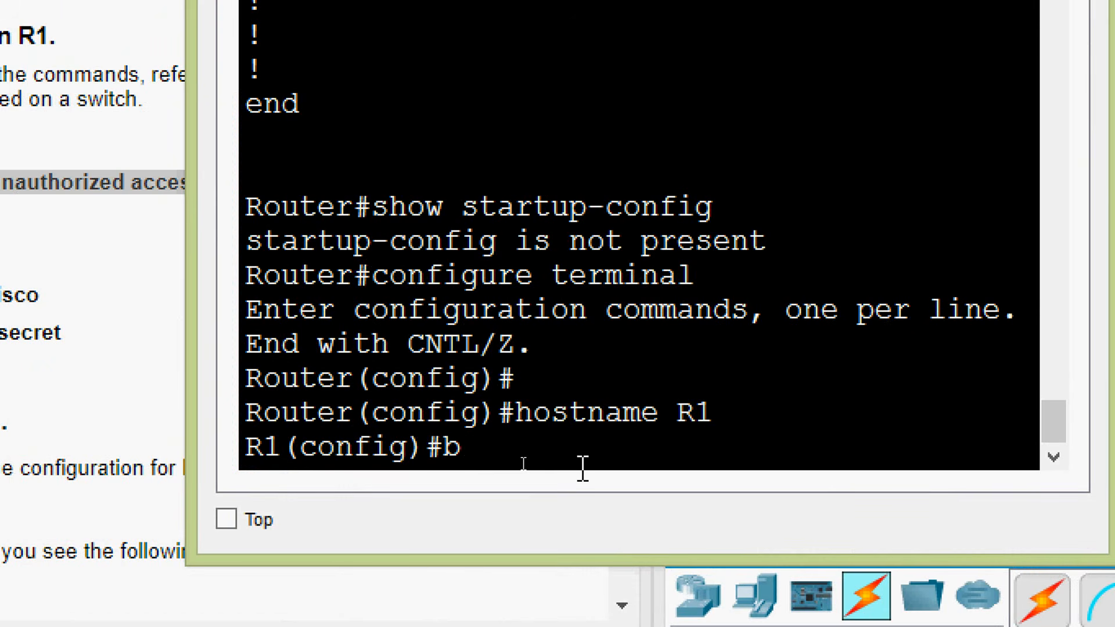
pyautogui.write('anner motd ')
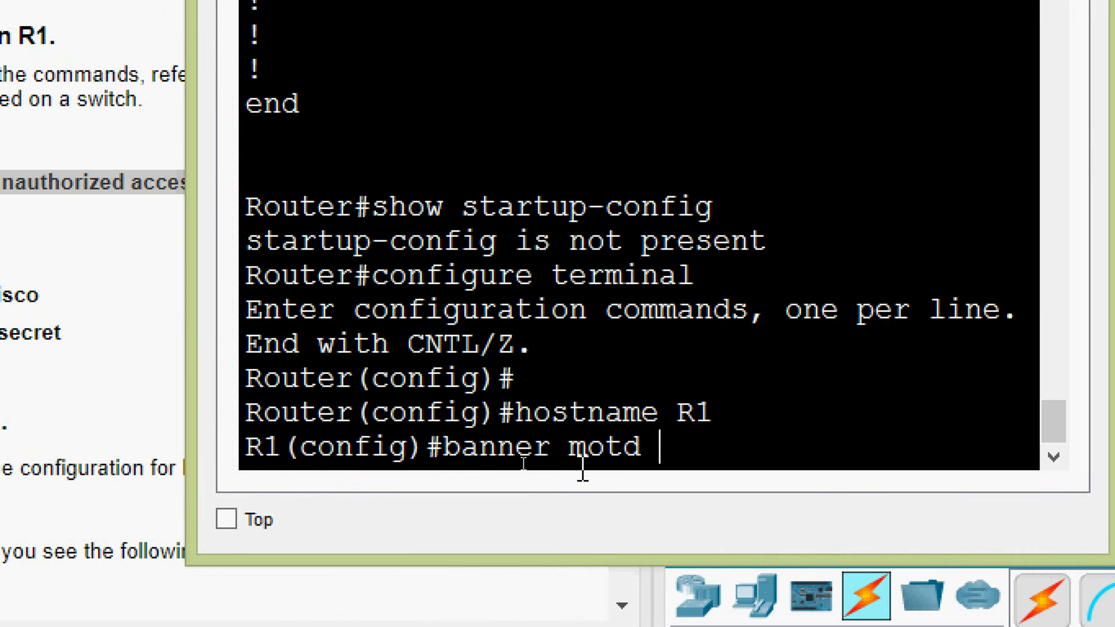
pyautogui.write('"')
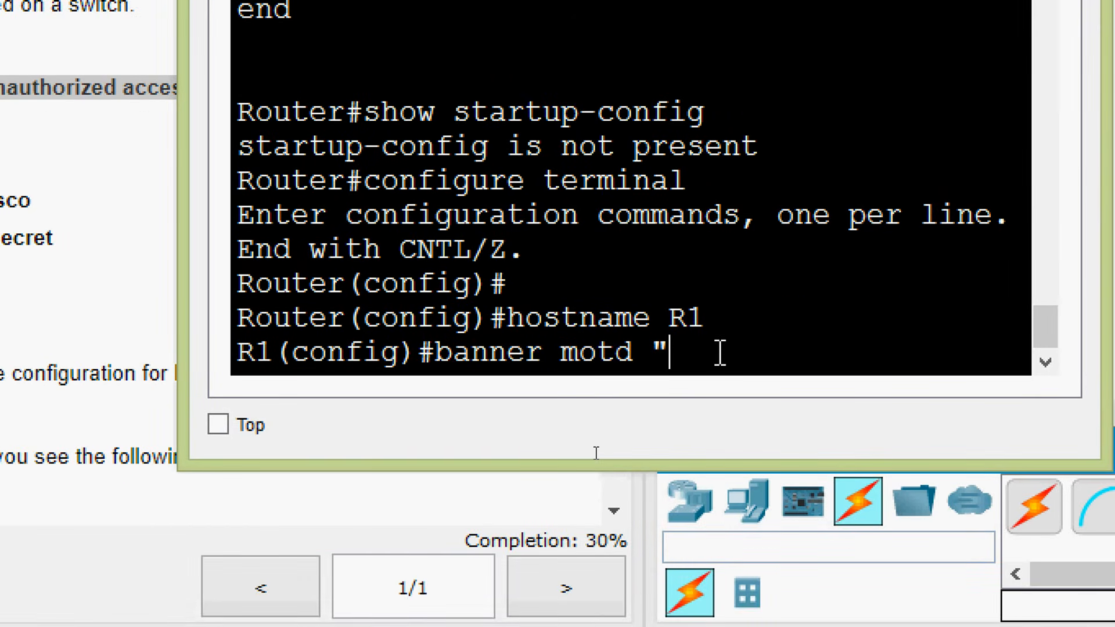
pyautogui.rightClick(720, 352)
pyautogui.click(765, 408)
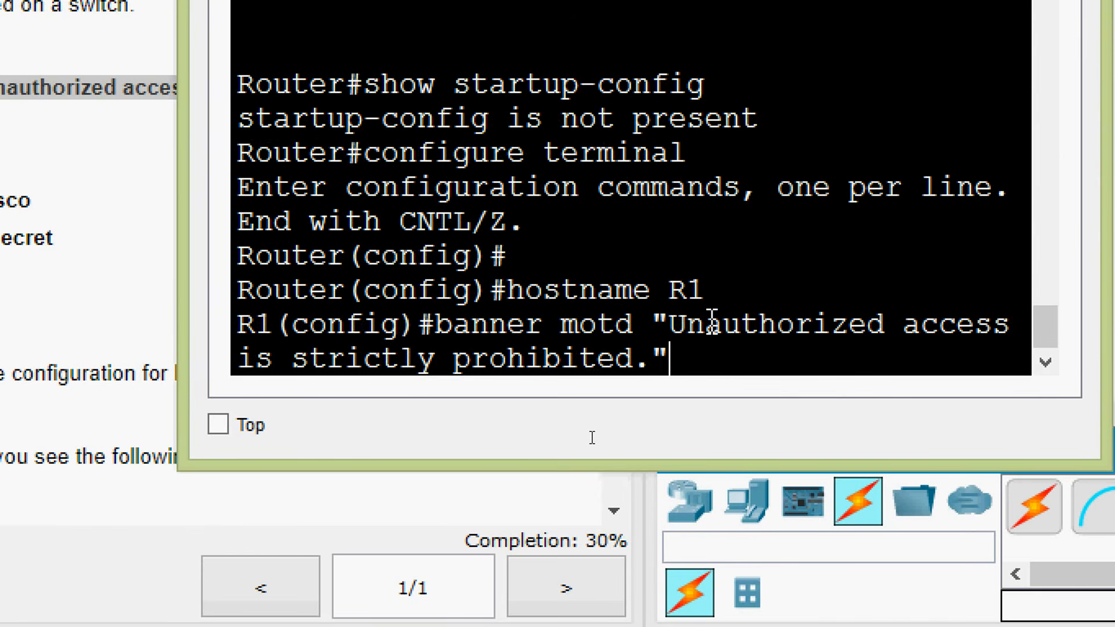
pyautogui.press('Return')
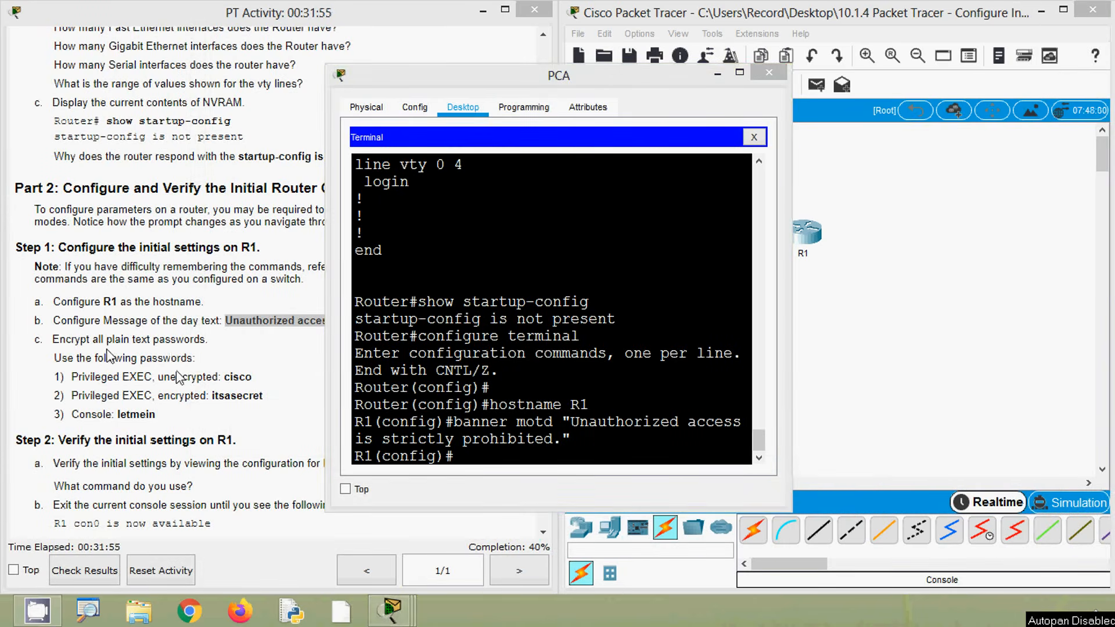
# Review the activity's password instructions, highlighting the unencrypted privileged EXEC, encrypted privileged EXEC and console entries
pyautogui.click(96, 352)
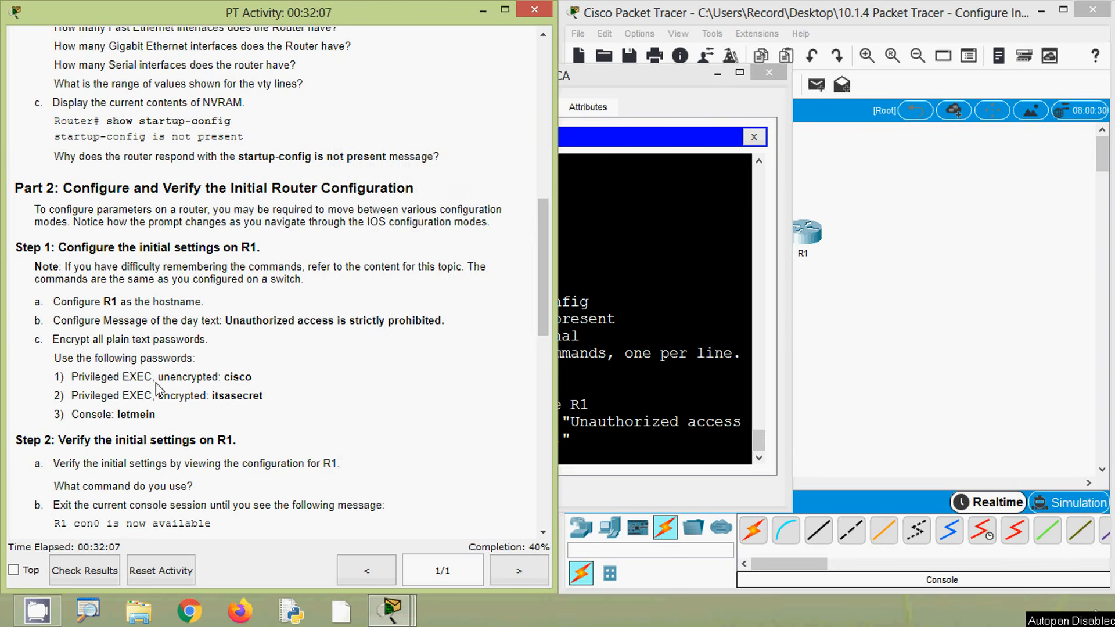
pyautogui.moveTo(158, 382); pyautogui.dragTo(259, 383)
pyautogui.click(222, 382)
pyautogui.moveTo(158, 396); pyautogui.dragTo(268, 402)
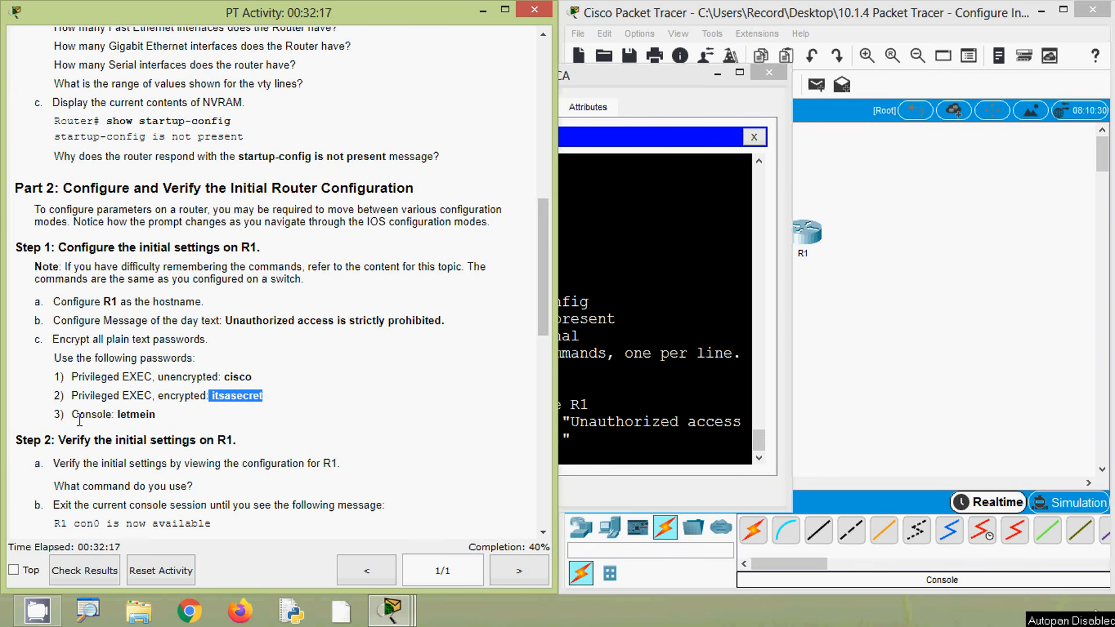
pyautogui.moveTo(70, 415); pyautogui.dragTo(185, 430)
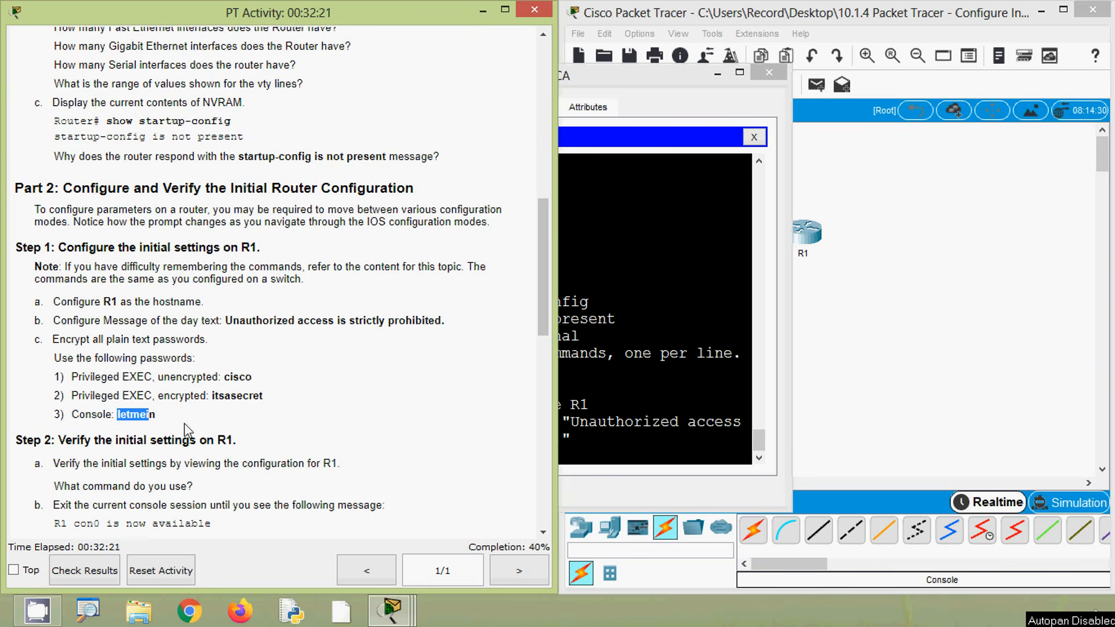
pyautogui.click(185, 430)
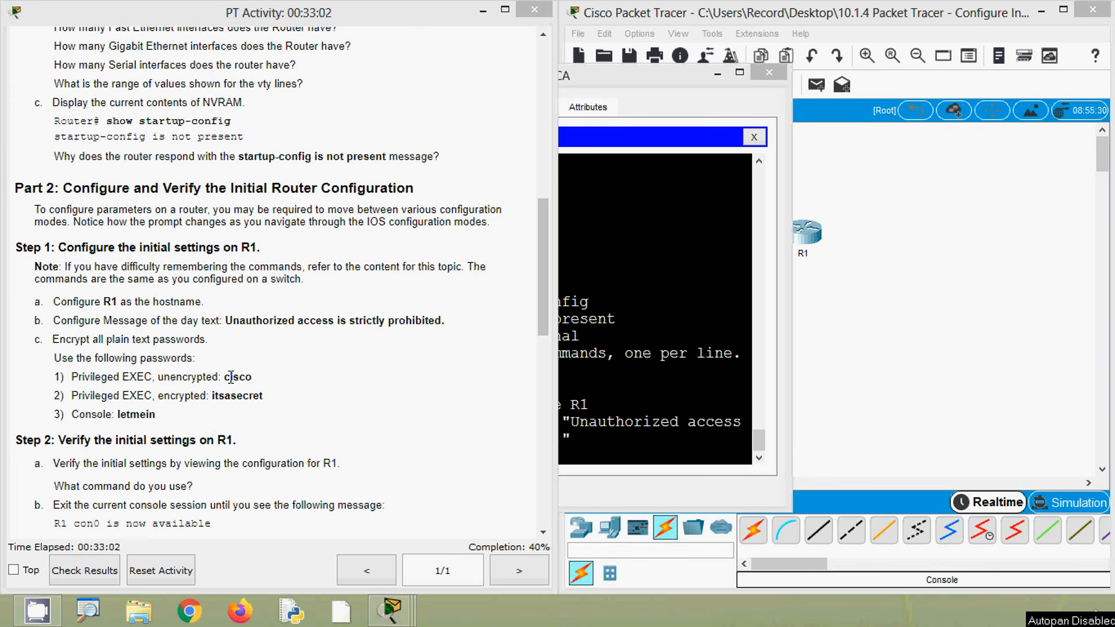
# List the enable password command's options and set the unencrypted privileged EXEC password given in the instructions
pyautogui.moveTo(224, 377); pyautogui.dragTo(253, 377)
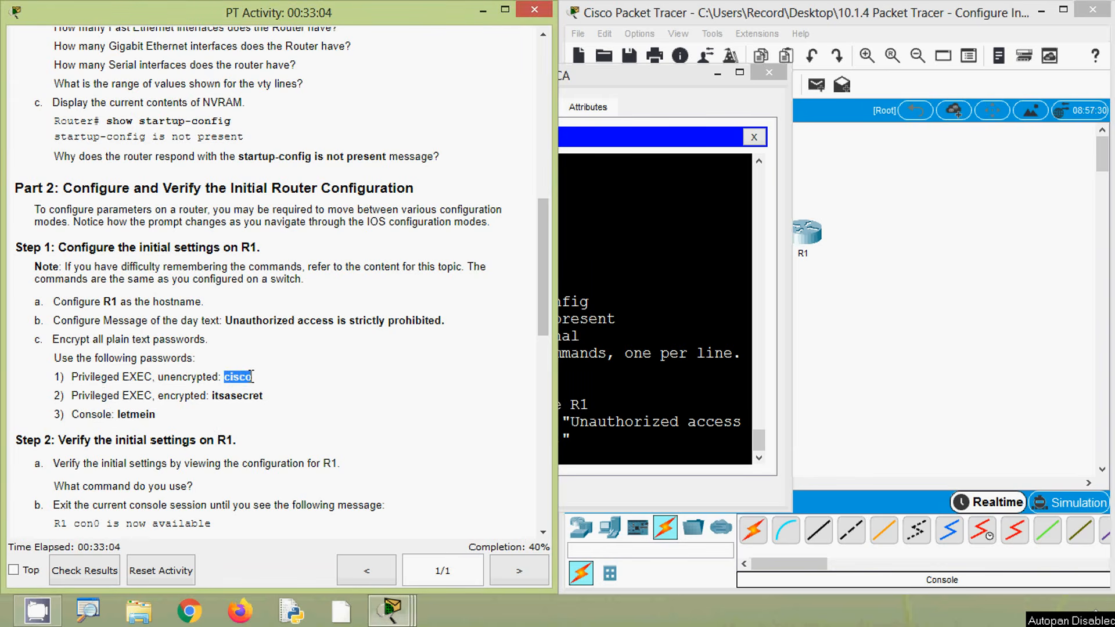
pyautogui.click(580, 458)
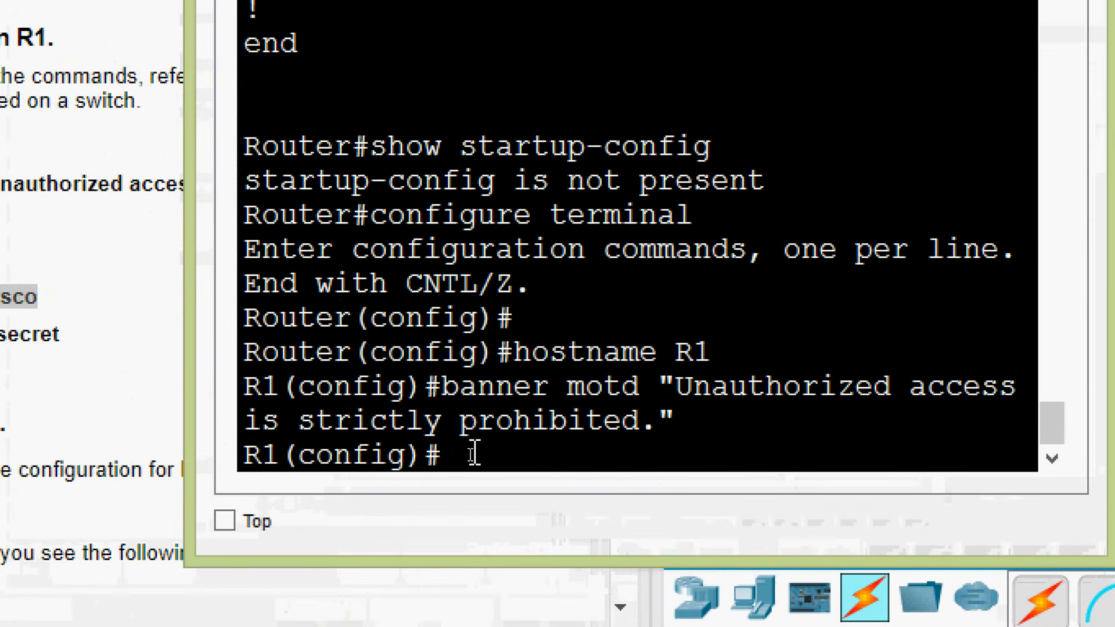
pyautogui.write('enable passw')
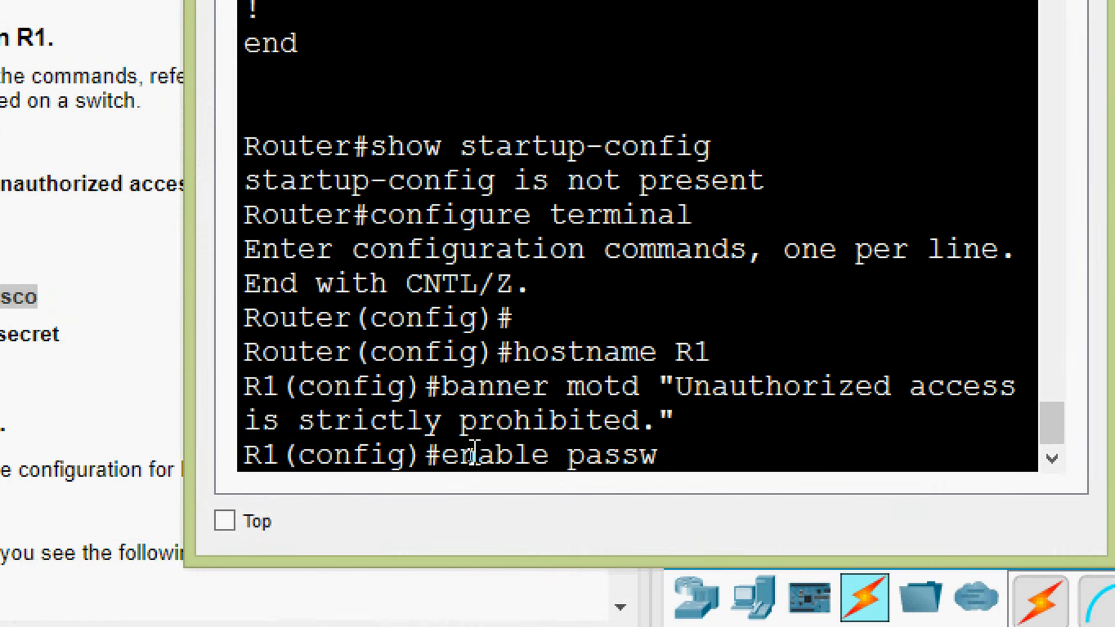
pyautogui.write('ord ?')
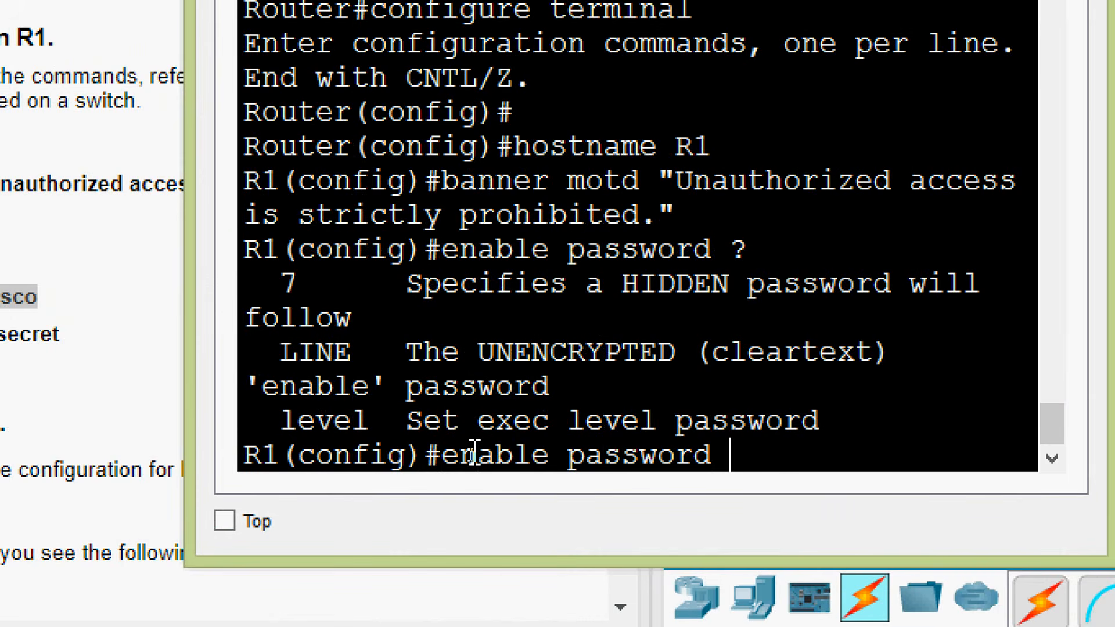
pyautogui.write('cisco')
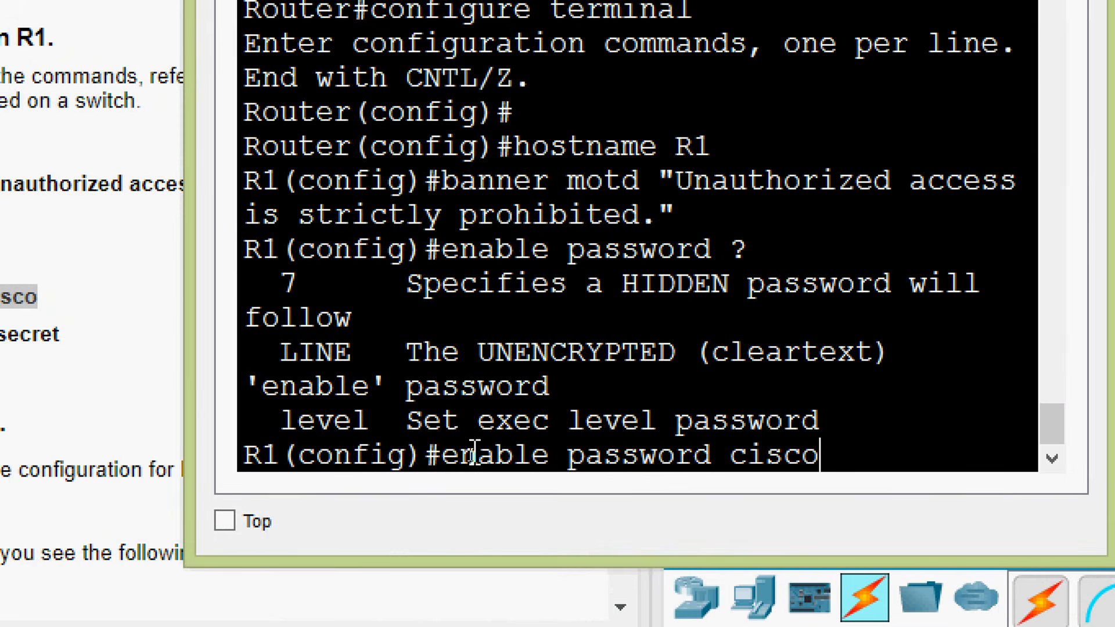
pyautogui.press('Return')
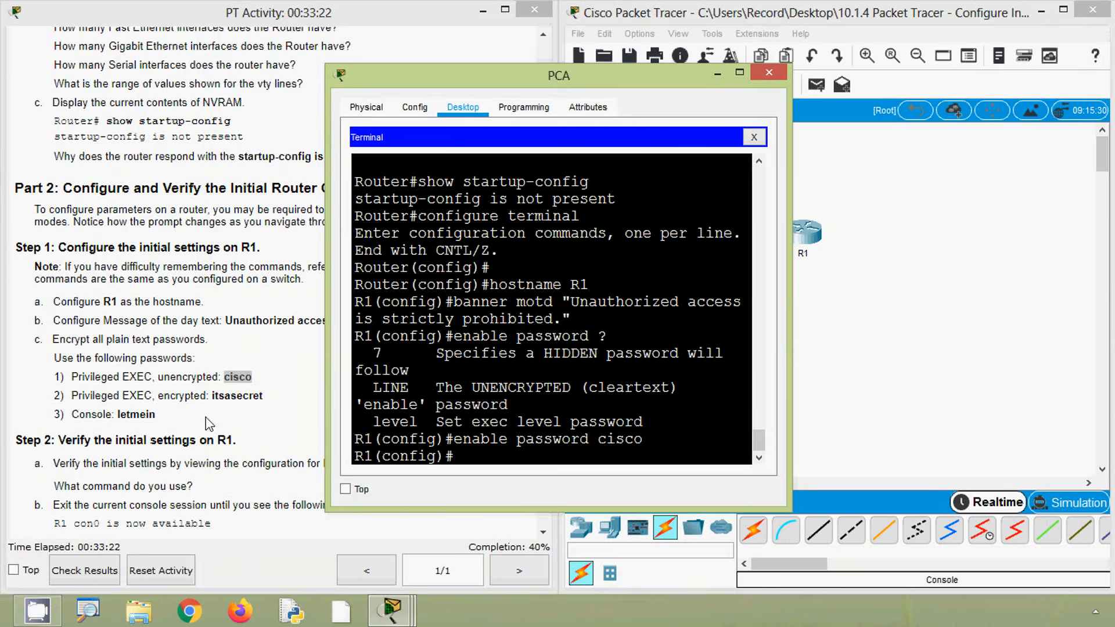
# Set the encrypted privileged EXEC password given in the instructions with the enable secret command
pyautogui.click(196, 388)
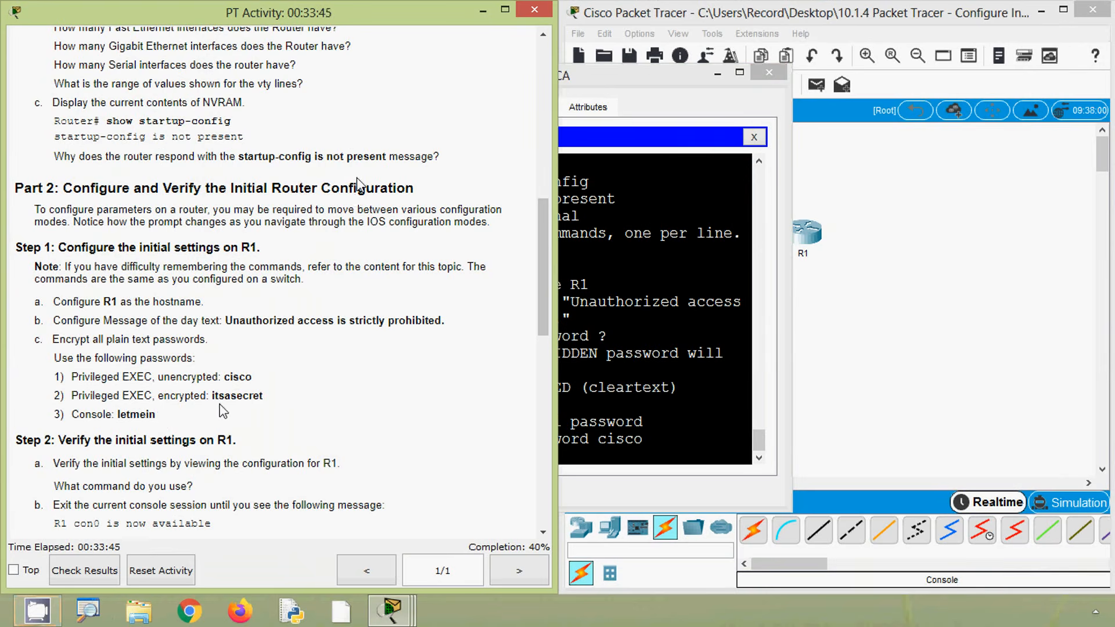
pyautogui.click(631, 426)
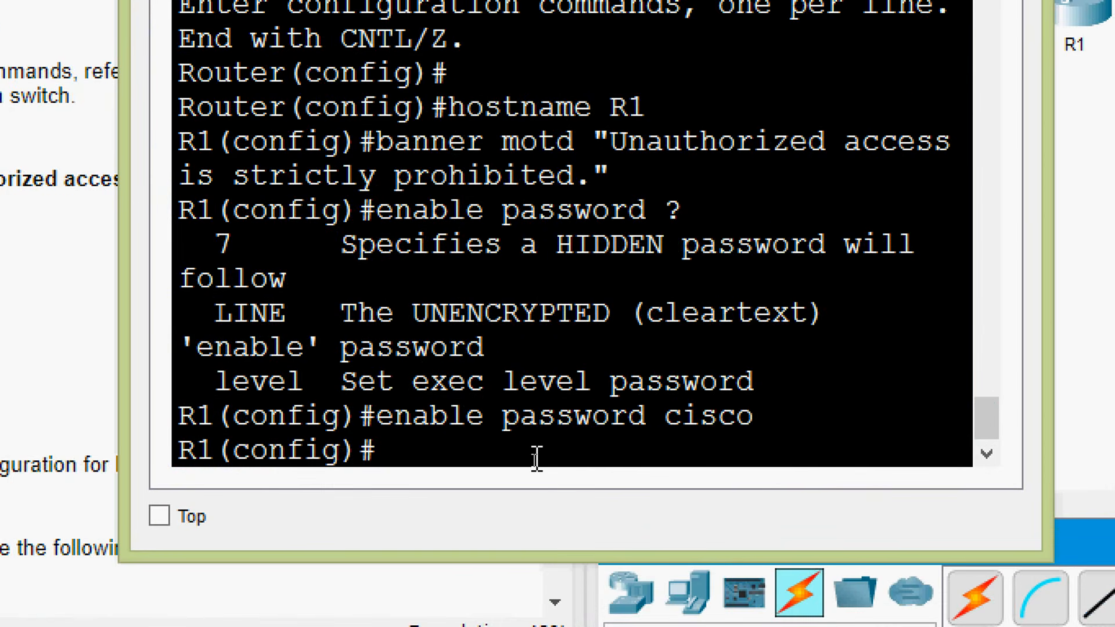
pyautogui.write('enable secret')
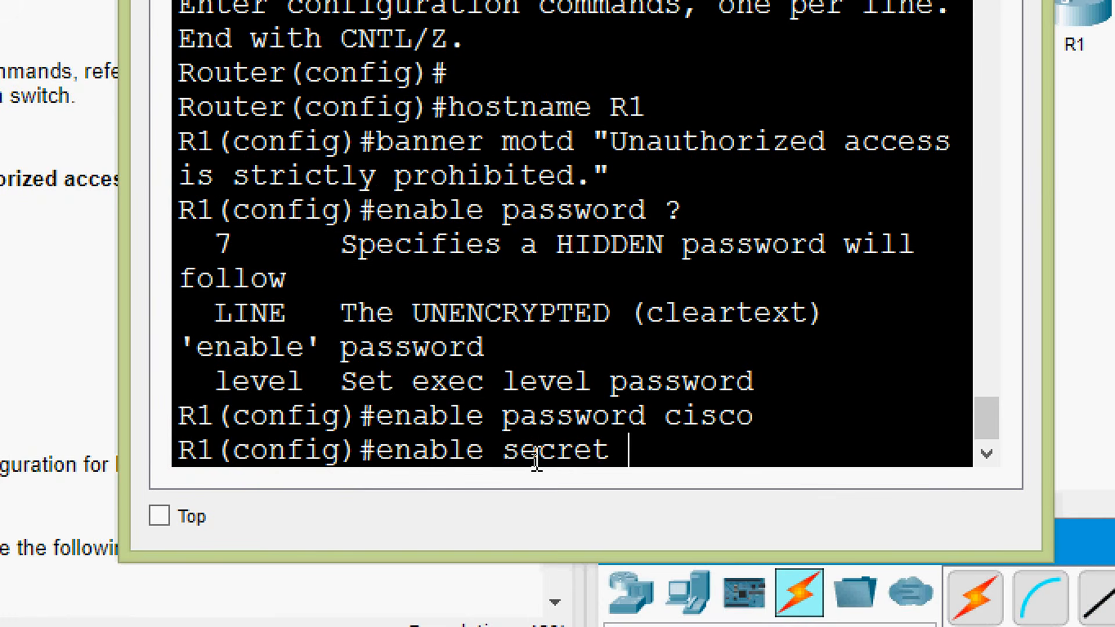
pyautogui.write(' itsasecret')
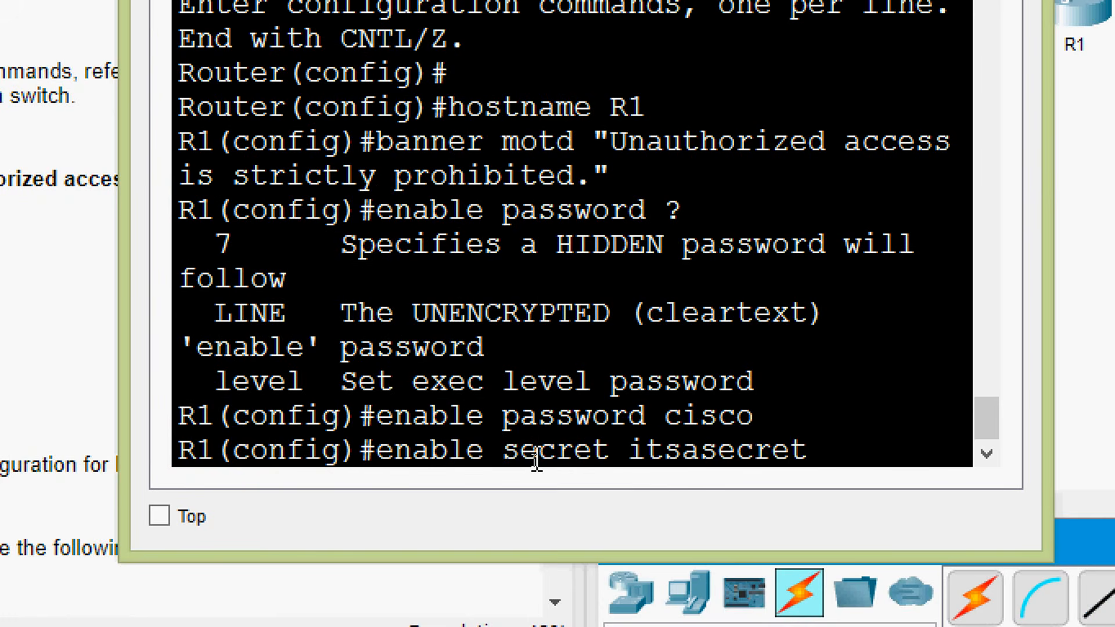
pyautogui.press('Return')
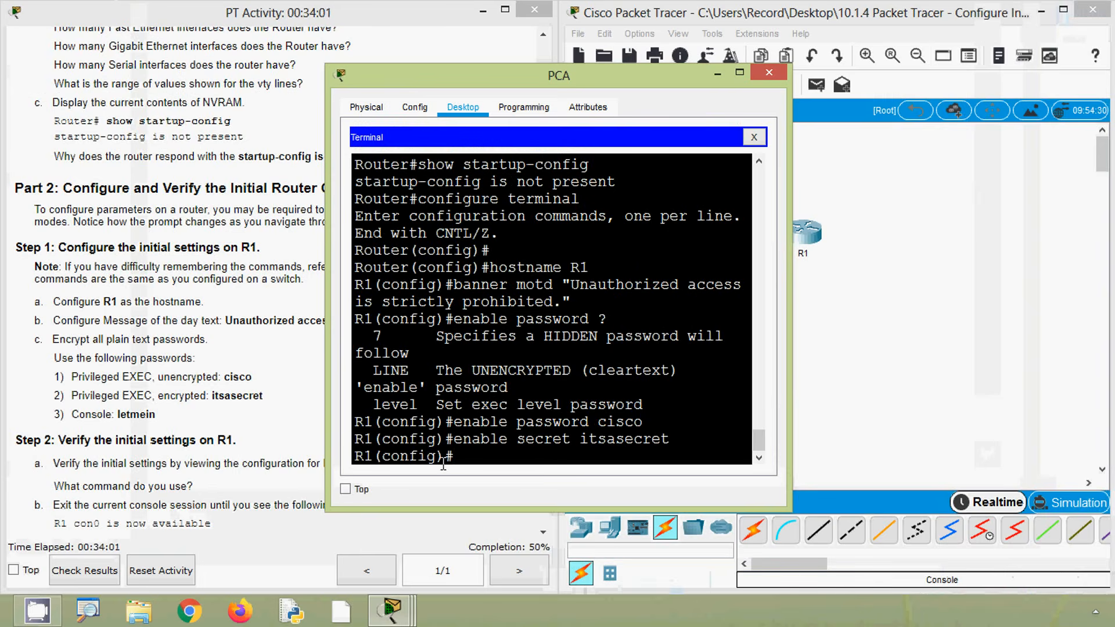
# Check the console password entry in the instructions and enter line configuration mode for console 0 on R1
pyautogui.click(209, 415)
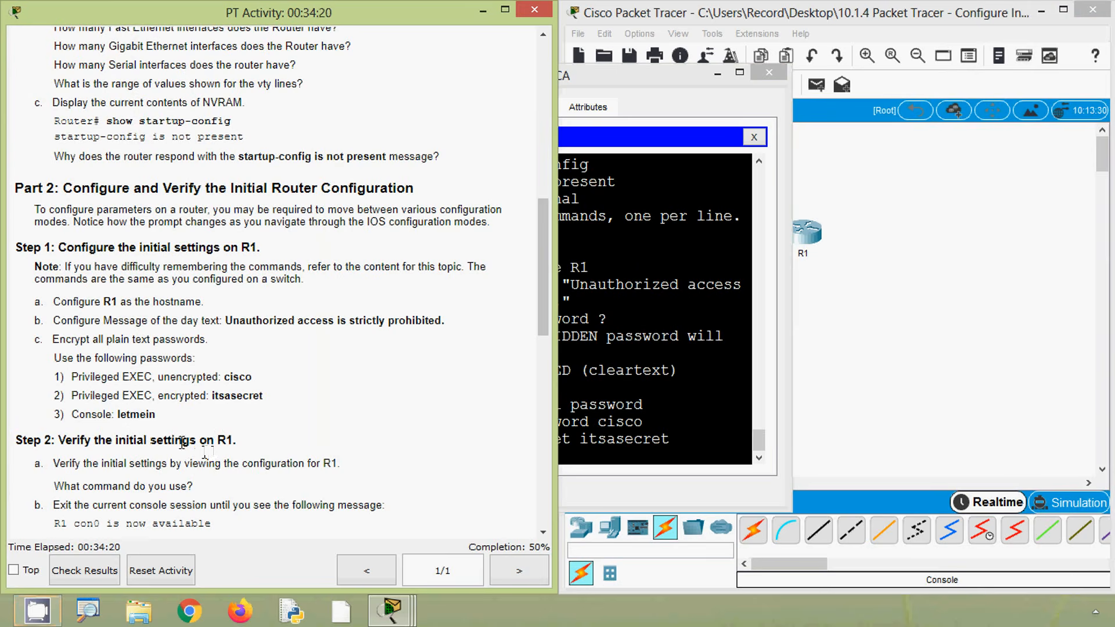
pyautogui.click(601, 448)
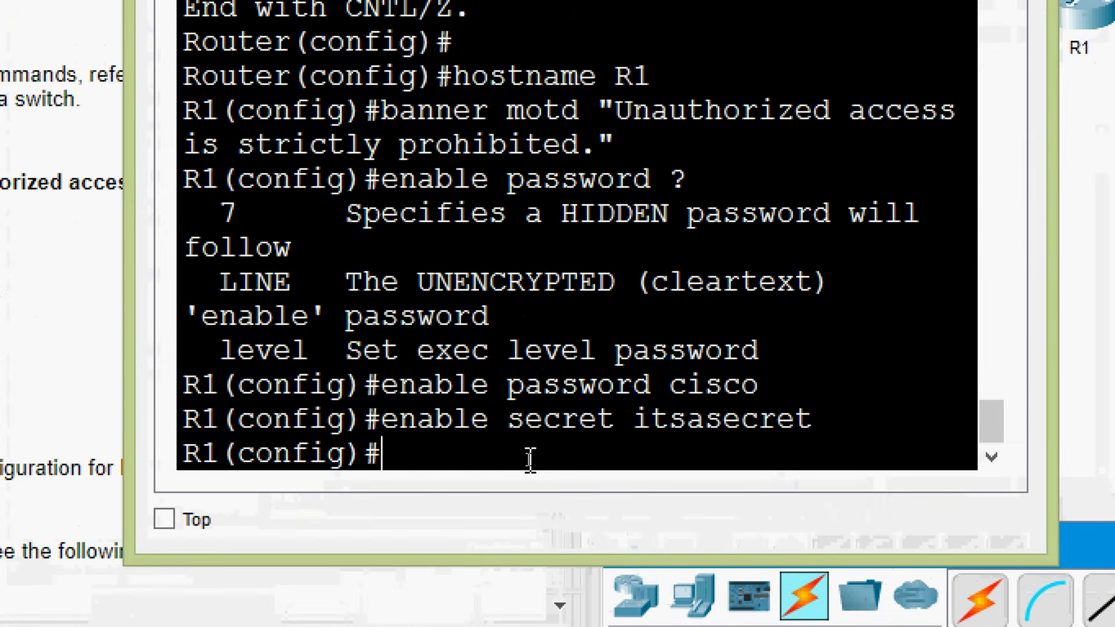
pyautogui.write('line conso')
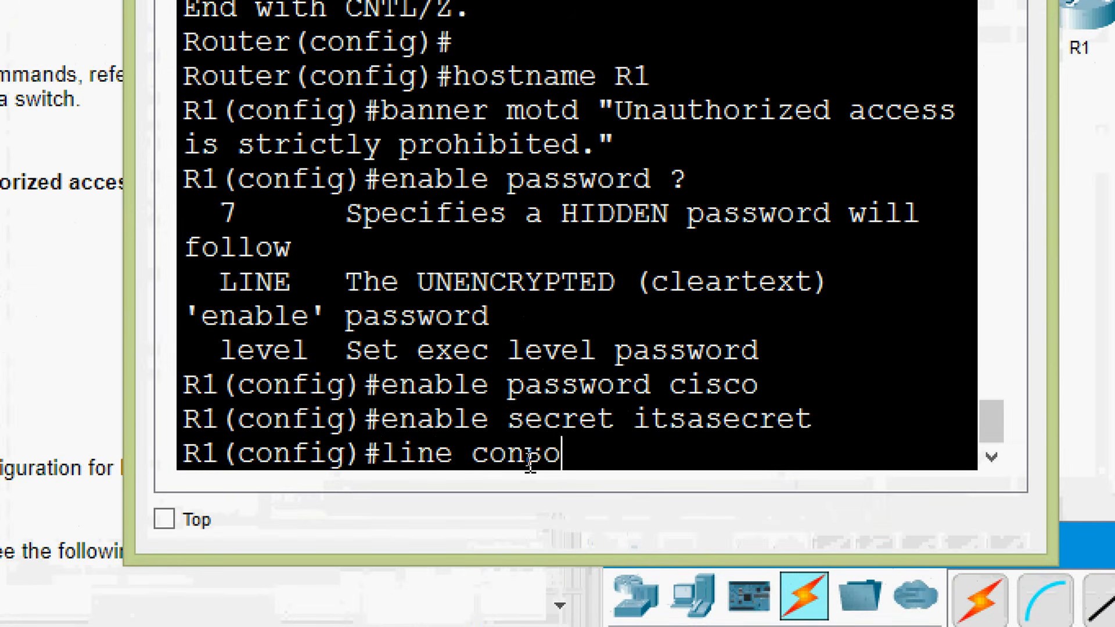
pyautogui.write('le ')
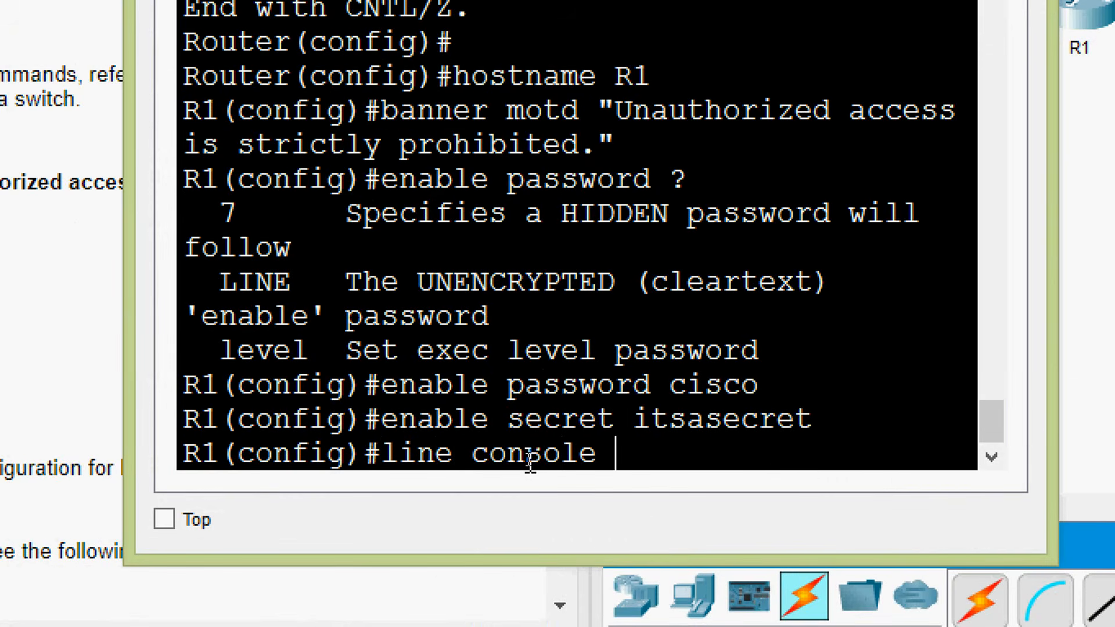
pyautogui.write('0')
pyautogui.press('Return')
# Set the console line password given in the instructions and require login on the console line
pyautogui.write('pas')
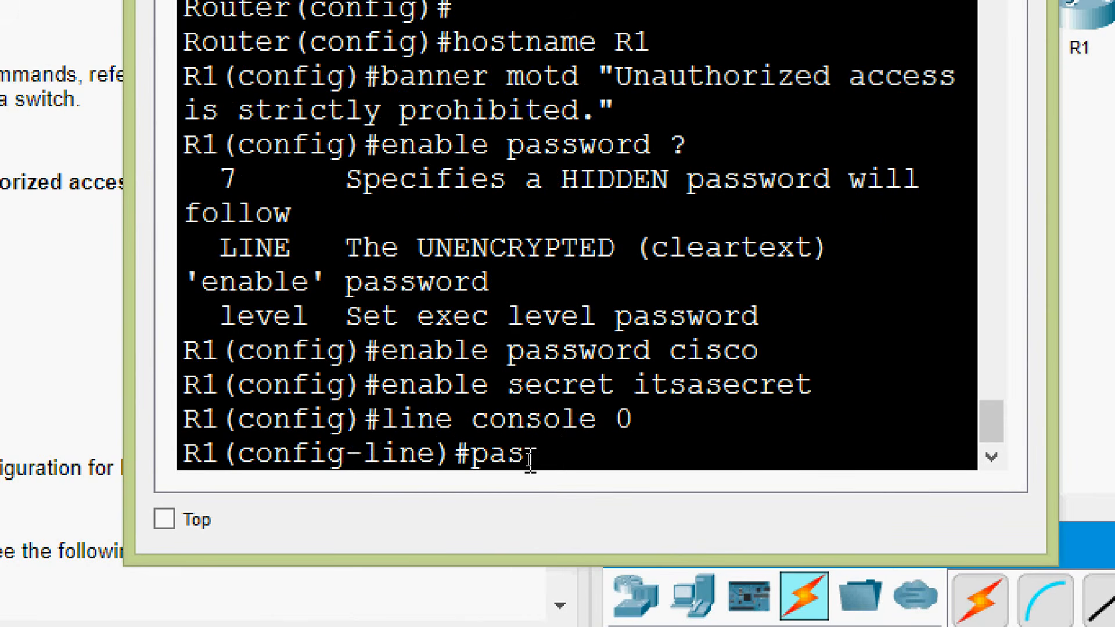
pyautogui.write('sword ')
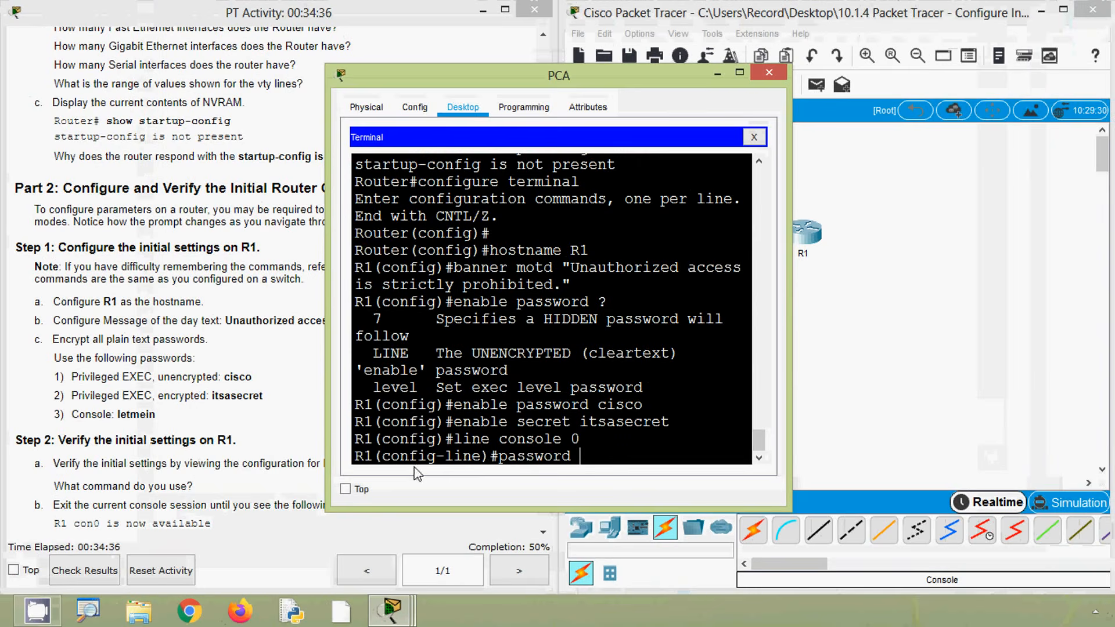
pyautogui.write('let')
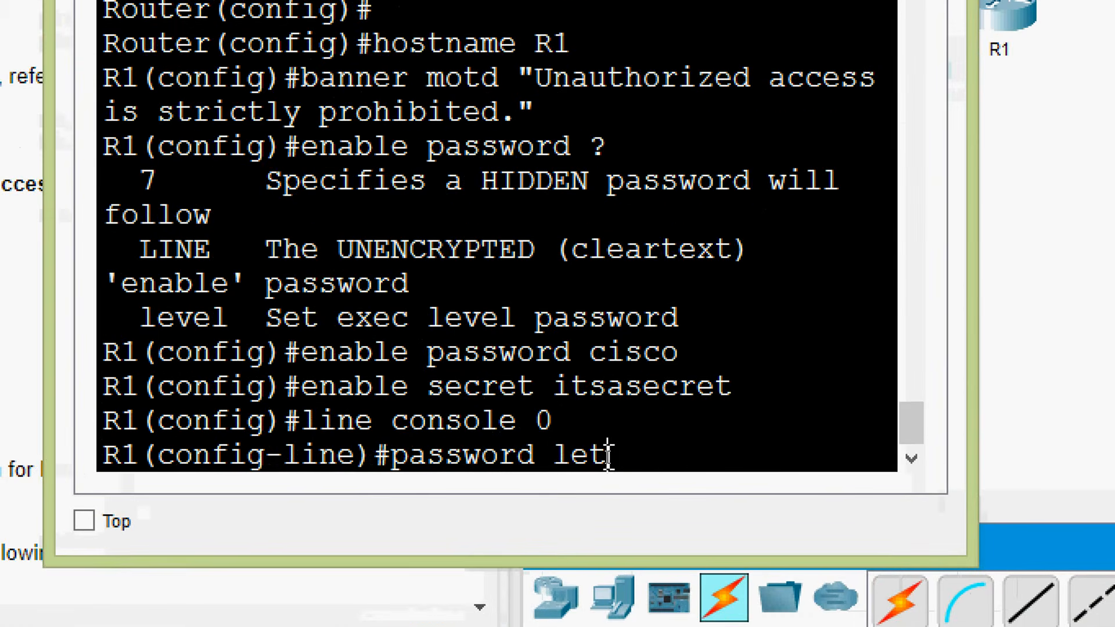
pyautogui.write('mein')
pyautogui.press('Return')
pyautogui.write('login')
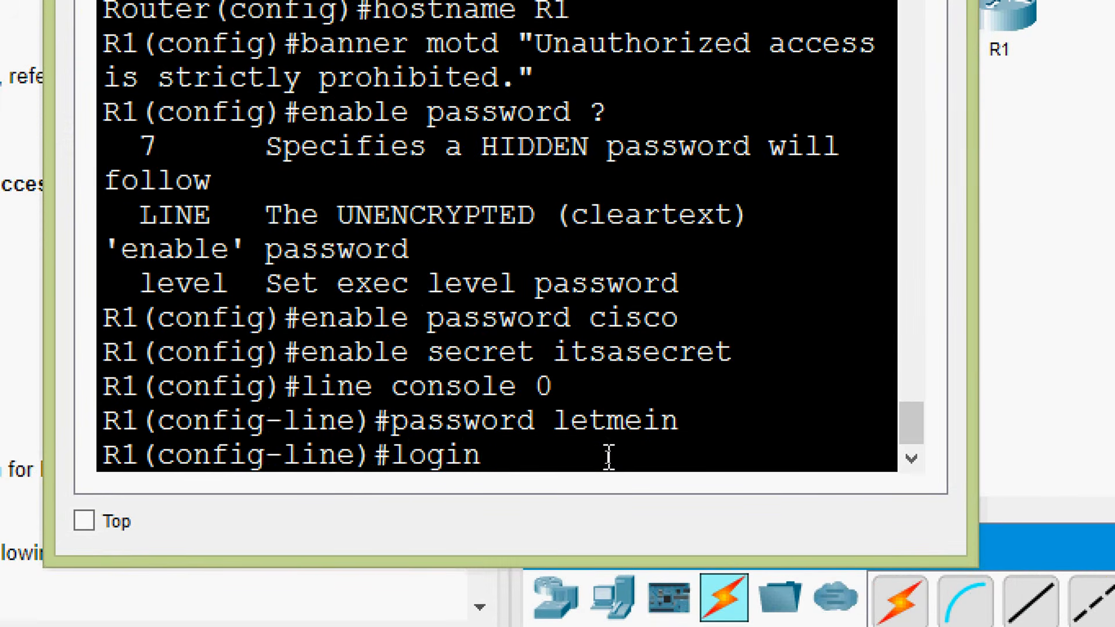
pyautogui.press('Return')
pyautogui.press('Return')
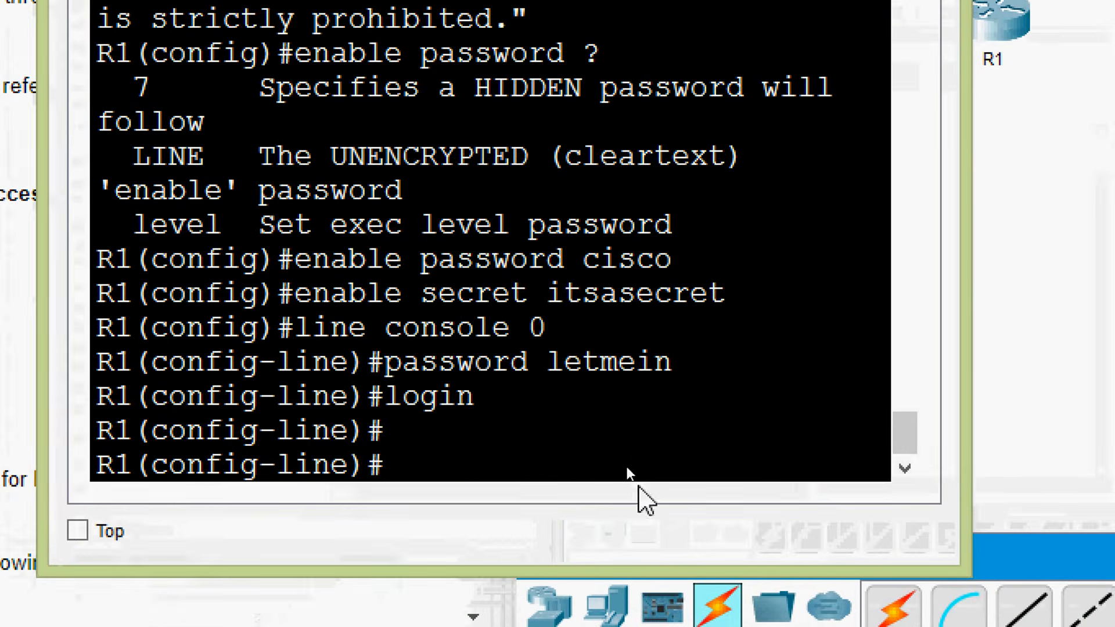
# Encrypt all plain text passwords on R1 with the service password-encryption command
pyautogui.write('ser')
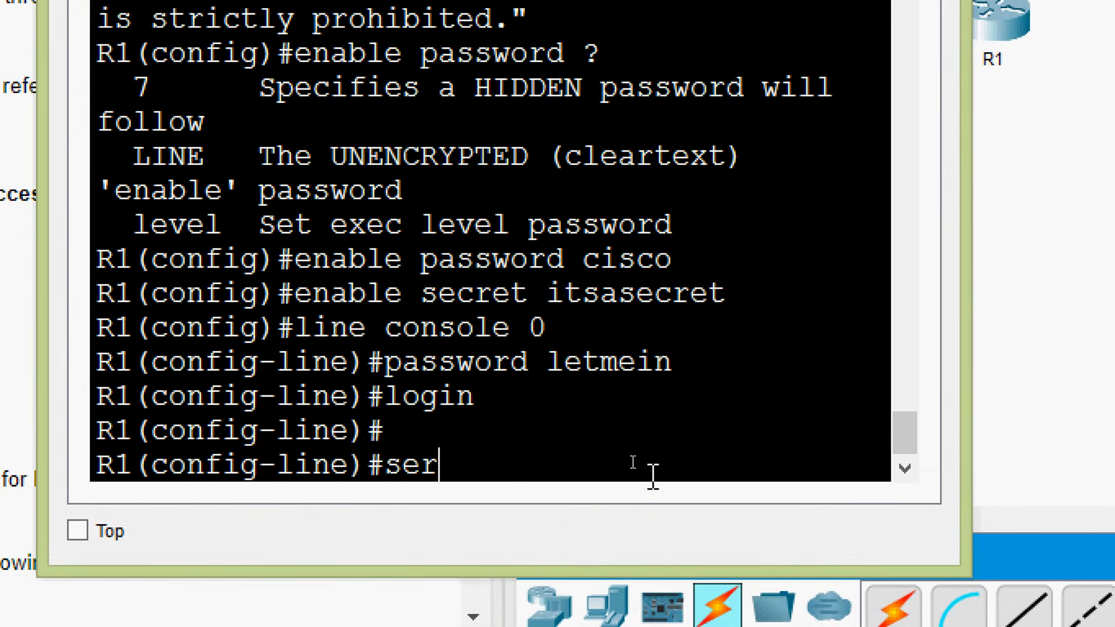
pyautogui.write('vice passwo')
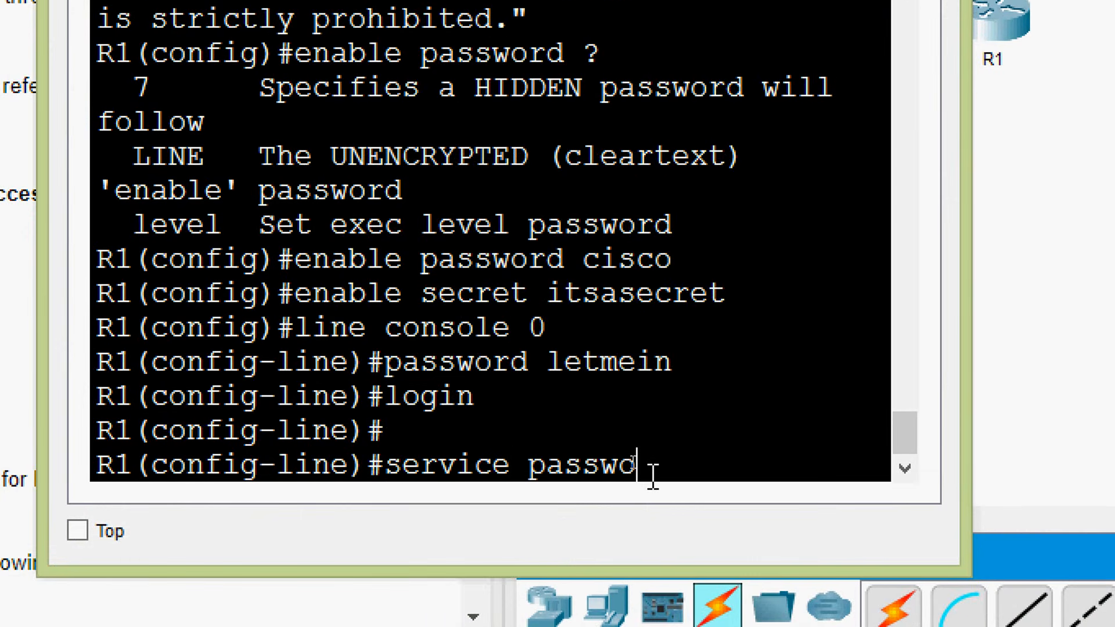
pyautogui.write('rd-encryption')
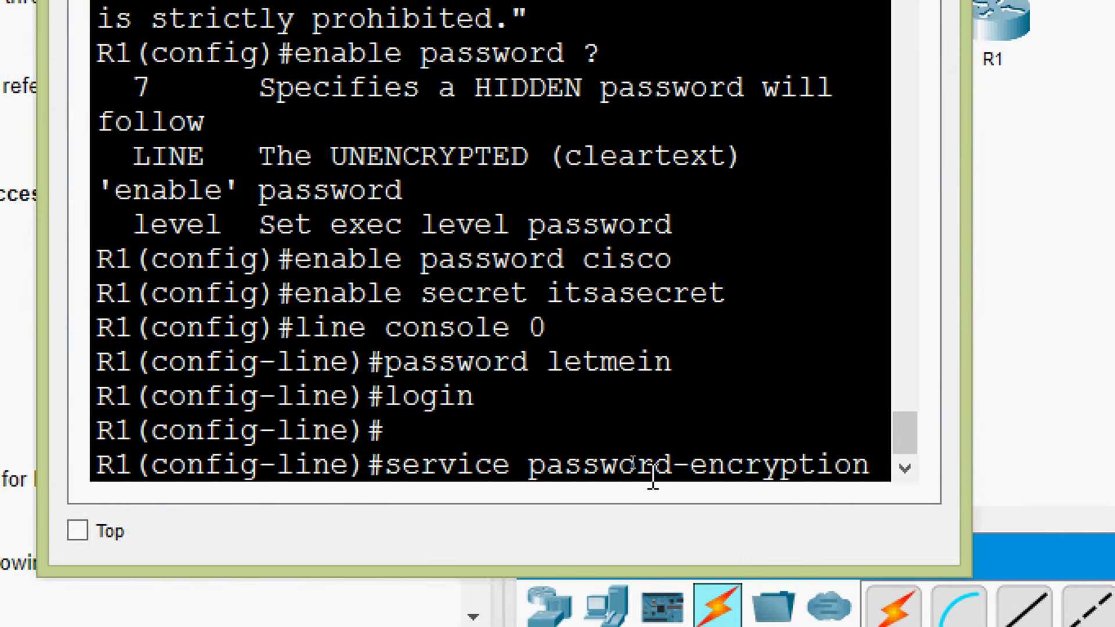
pyautogui.press('Return')
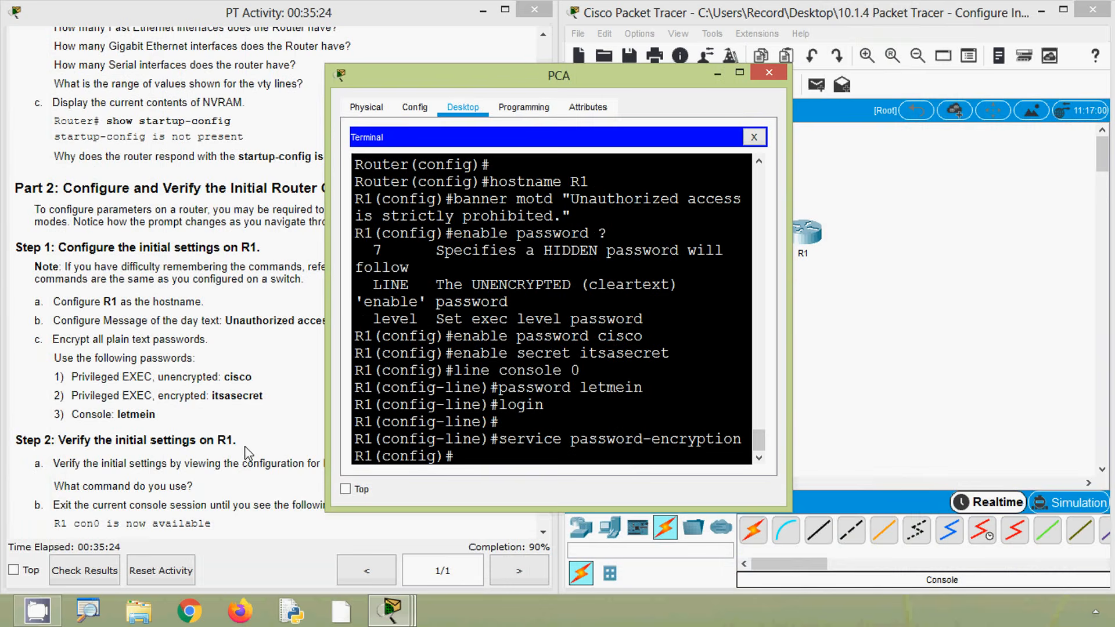
# Review the Step 2 verification instructions and return R1 from global configuration to privileged EXEC mode
pyautogui.click(249, 452)
pyautogui.scroll(-5, 246, 458)
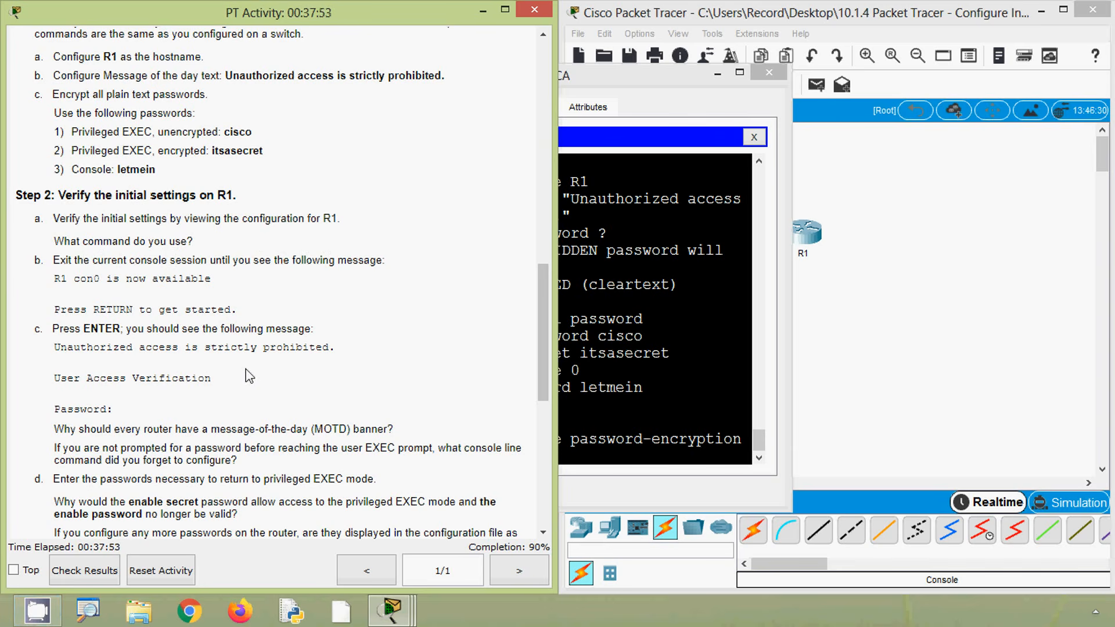
pyautogui.click(601, 410)
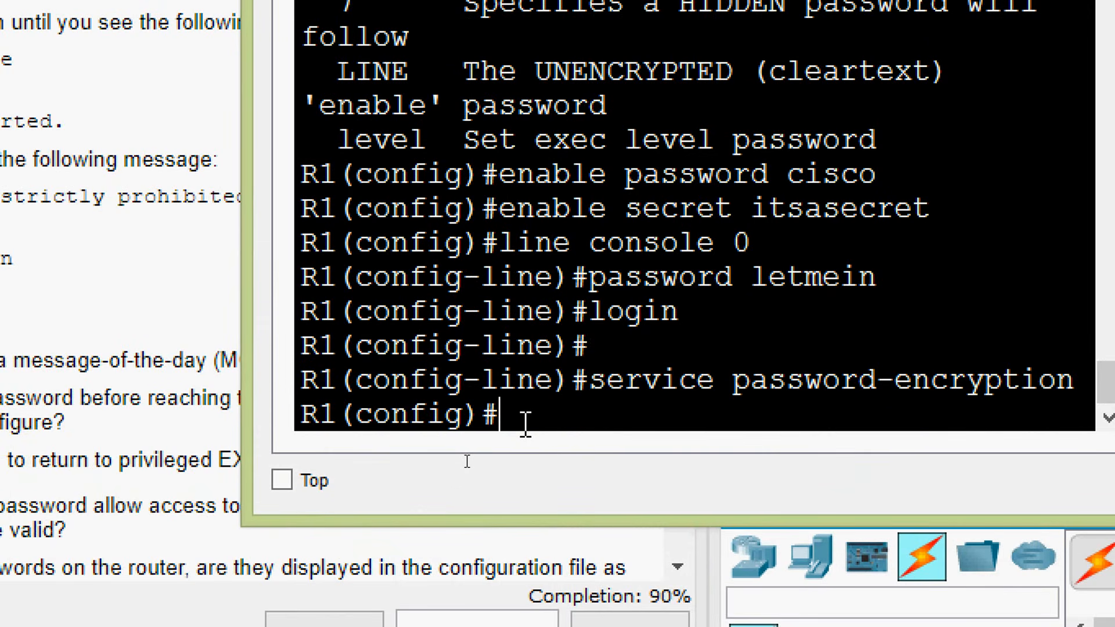
pyautogui.hotkey('ctrl', 'z')
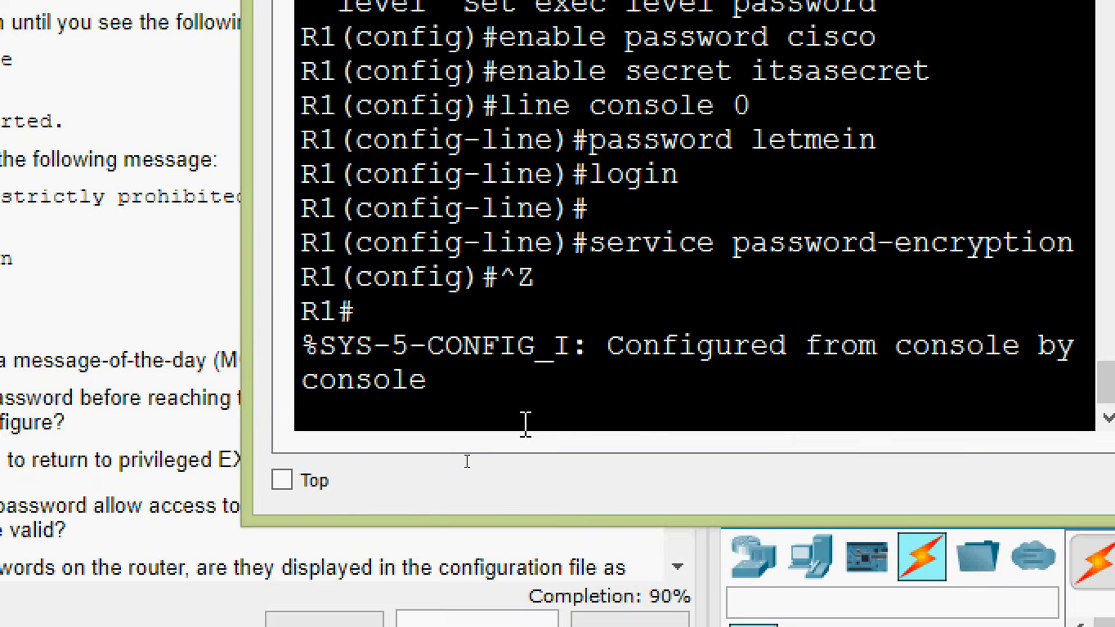
pyautogui.press('Return')
pyautogui.press('Return')
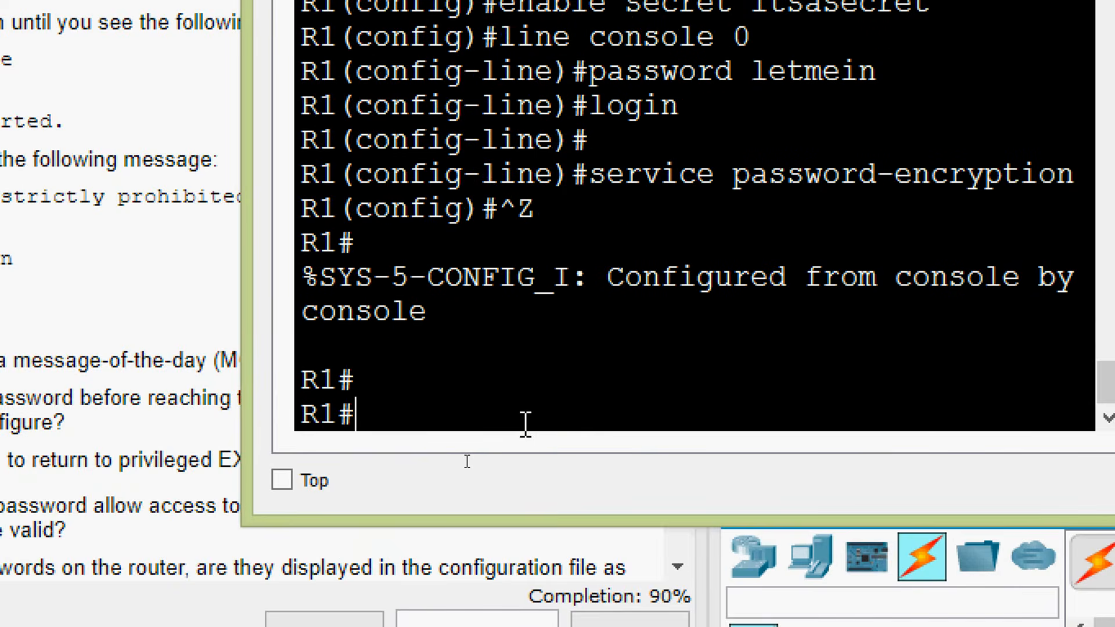
# Display R1's running configuration with show running-config and highlight the hostname entry to verify it
pyautogui.write('show ')
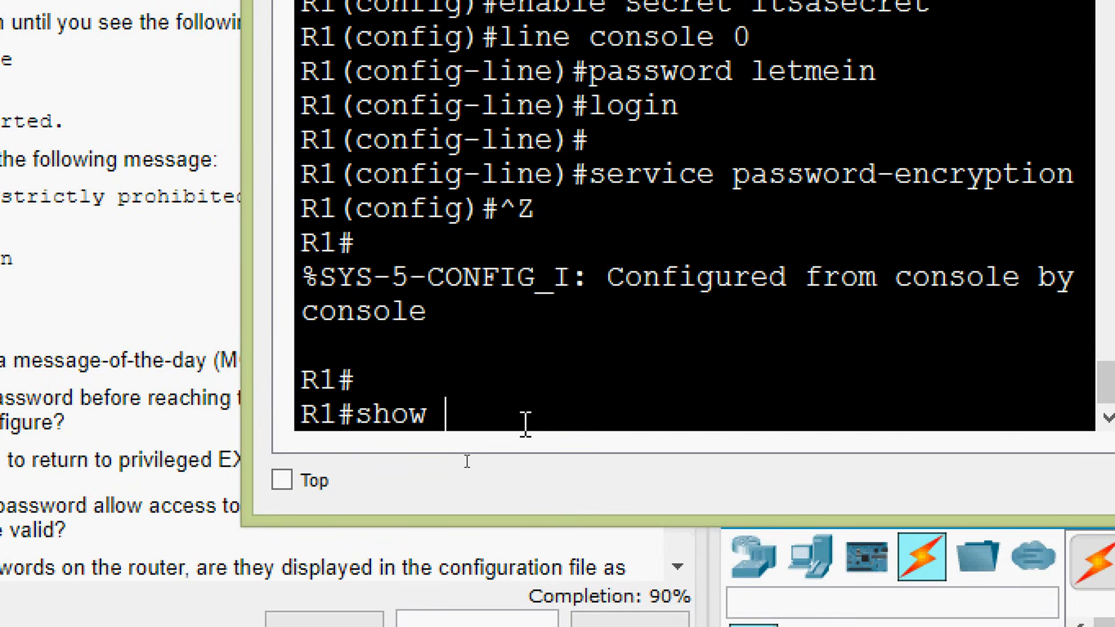
pyautogui.write('running-config')
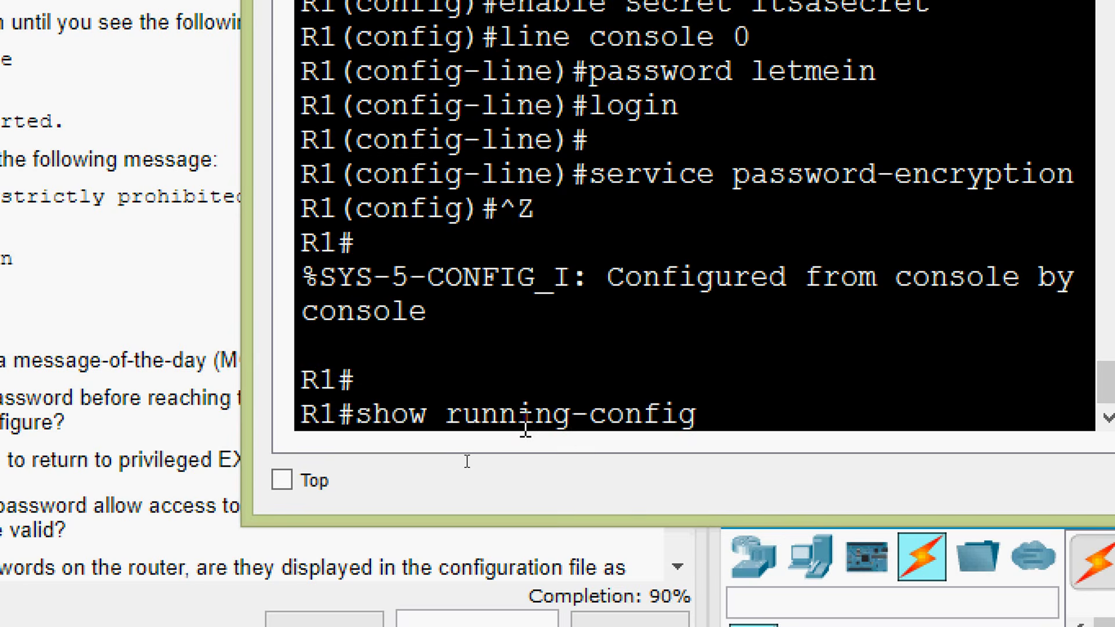
pyautogui.press('Return')
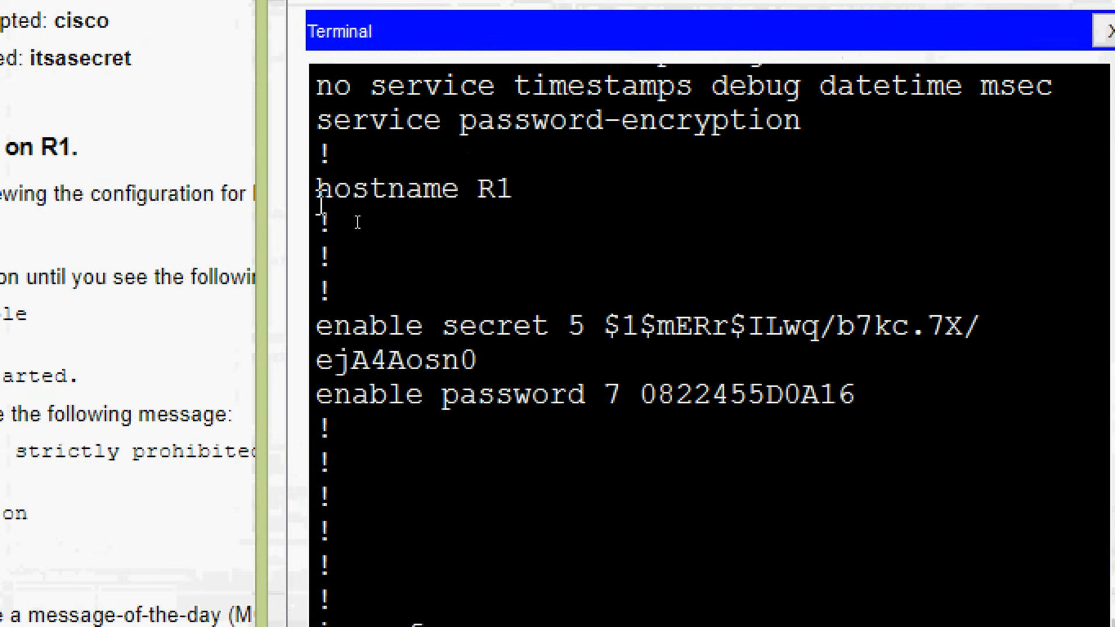
pyautogui.moveTo(355, 216); pyautogui.dragTo(455, 199)
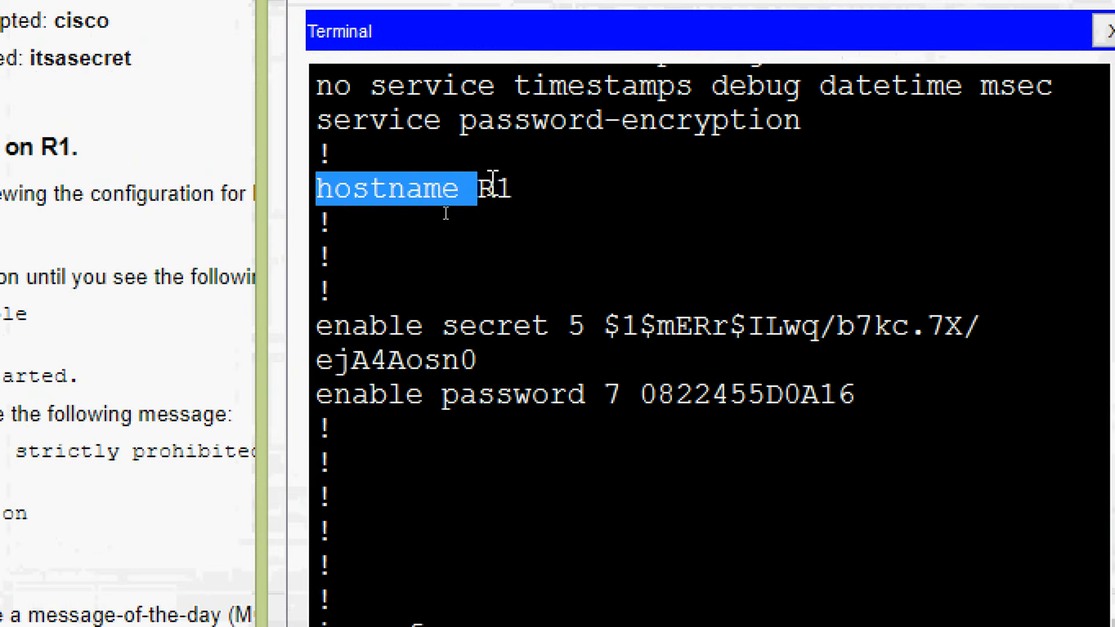
pyautogui.doubleClick(496, 188)
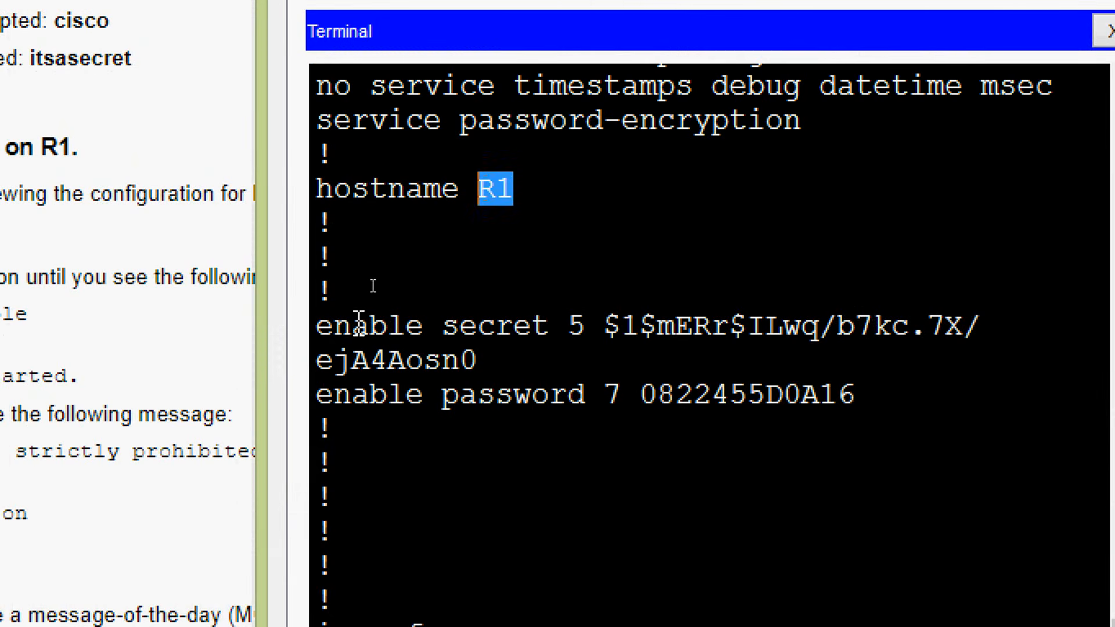
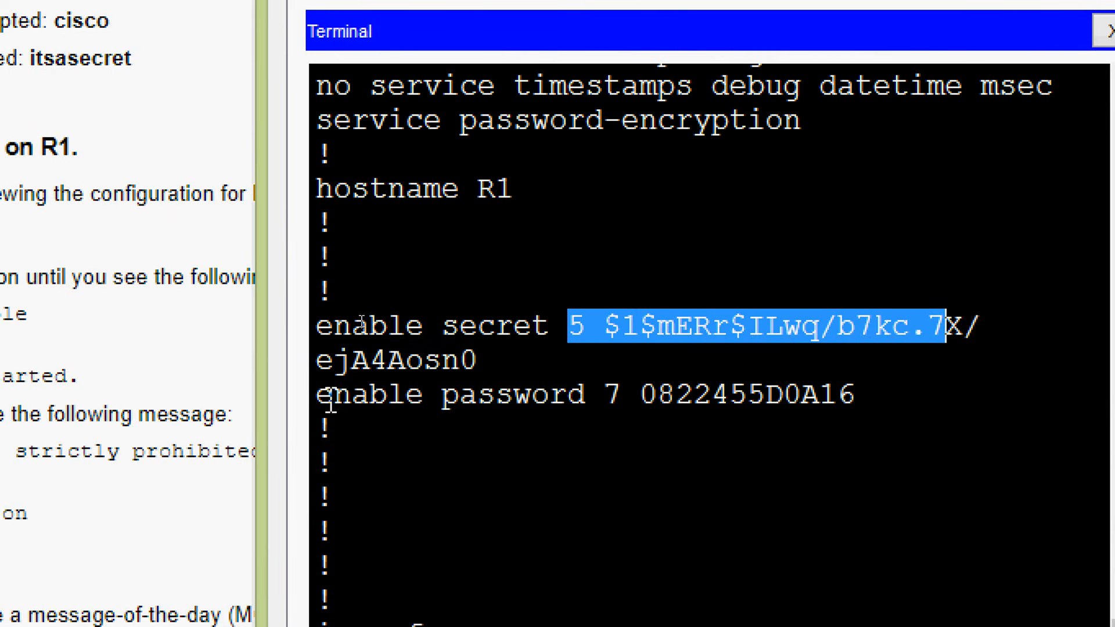
# Highlight the encrypted enable password entry in R1's running configuration and review the enable secret and enable password lines
pyautogui.moveTo(319, 395); pyautogui.dragTo(855, 399)
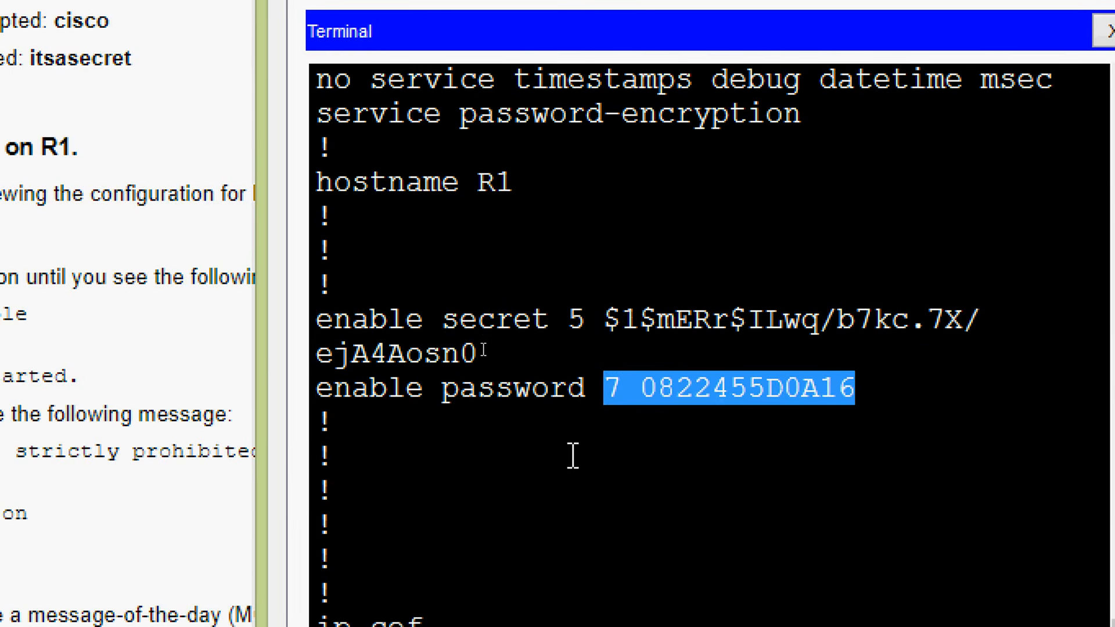
pyautogui.scroll(-7, 572, 456)
pyautogui.scroll(2, 590, 418)
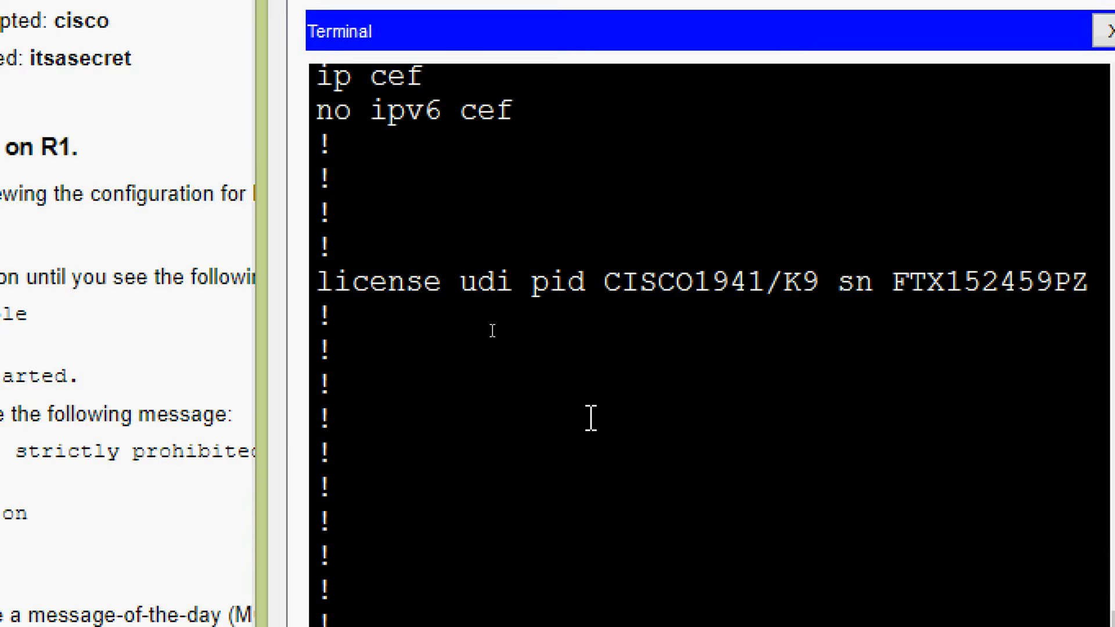
pyautogui.scroll(-1, 591, 418)
pyautogui.scroll(2, 605, 348)
pyautogui.scroll(-3, 604, 348)
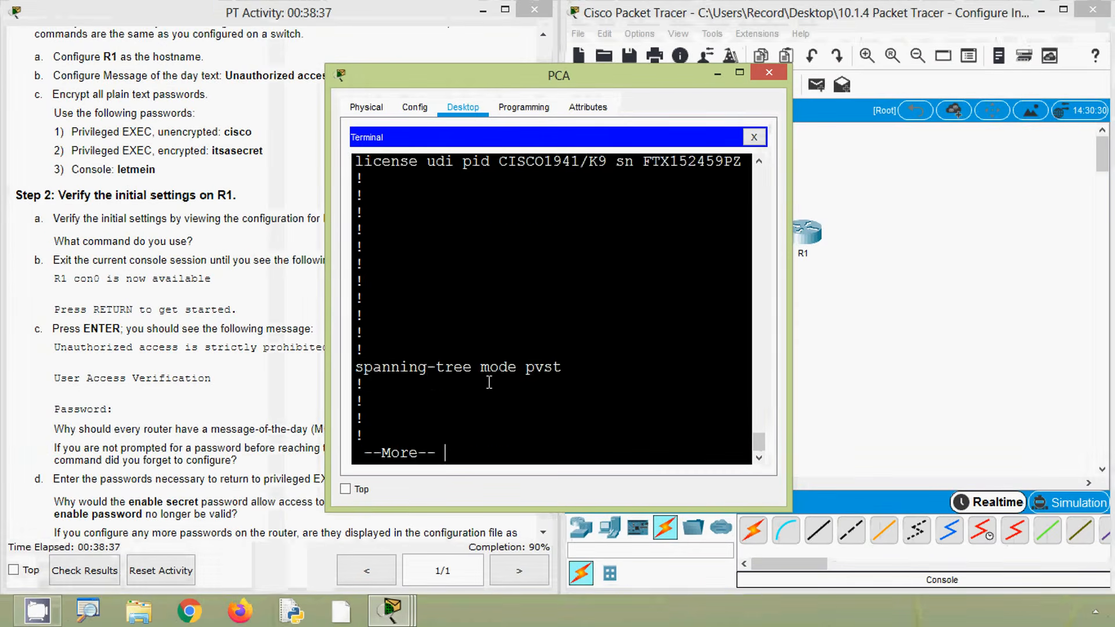
# Page through the rest of the running configuration and check the encrypted password and login entries under line con 0
pyautogui.press('space')
pyautogui.press('space')
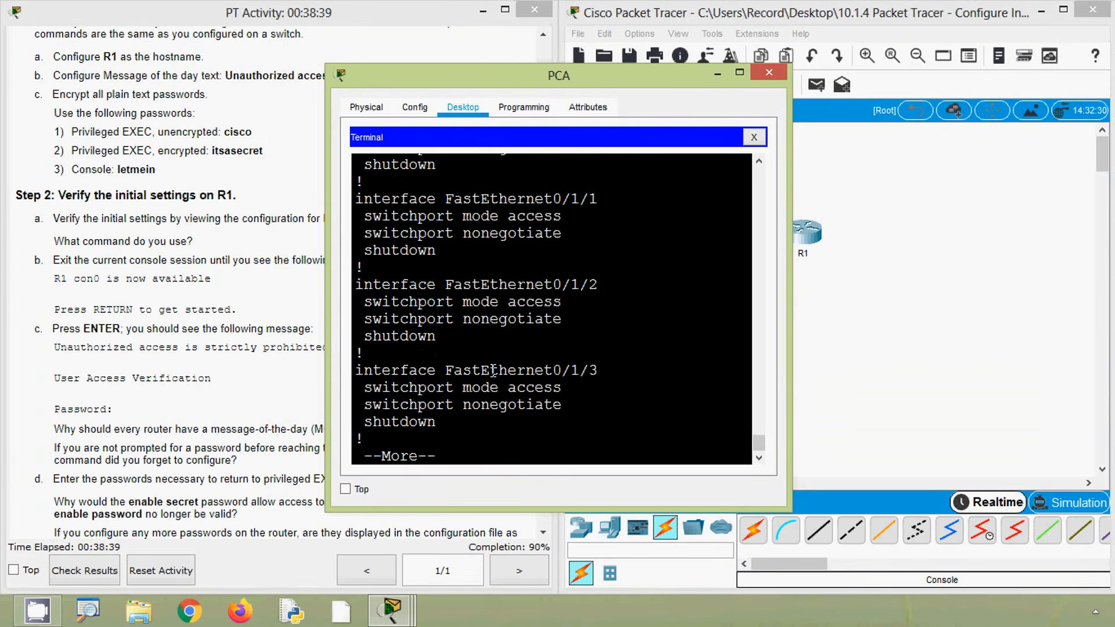
pyautogui.press('space')
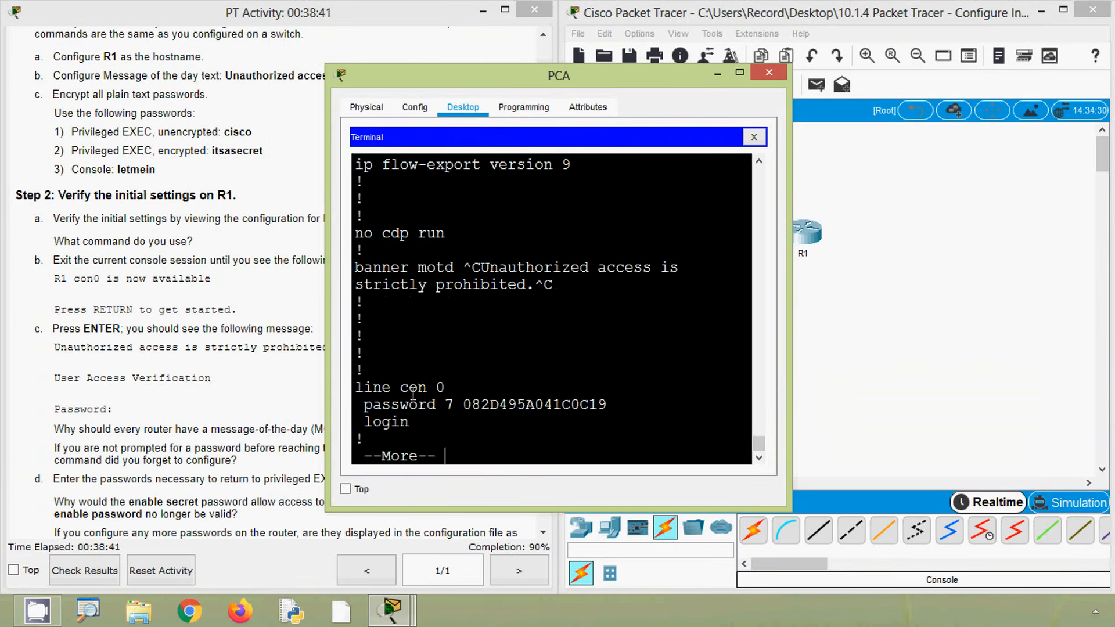
pyautogui.moveTo(355, 387); pyautogui.dragTo(449, 394)
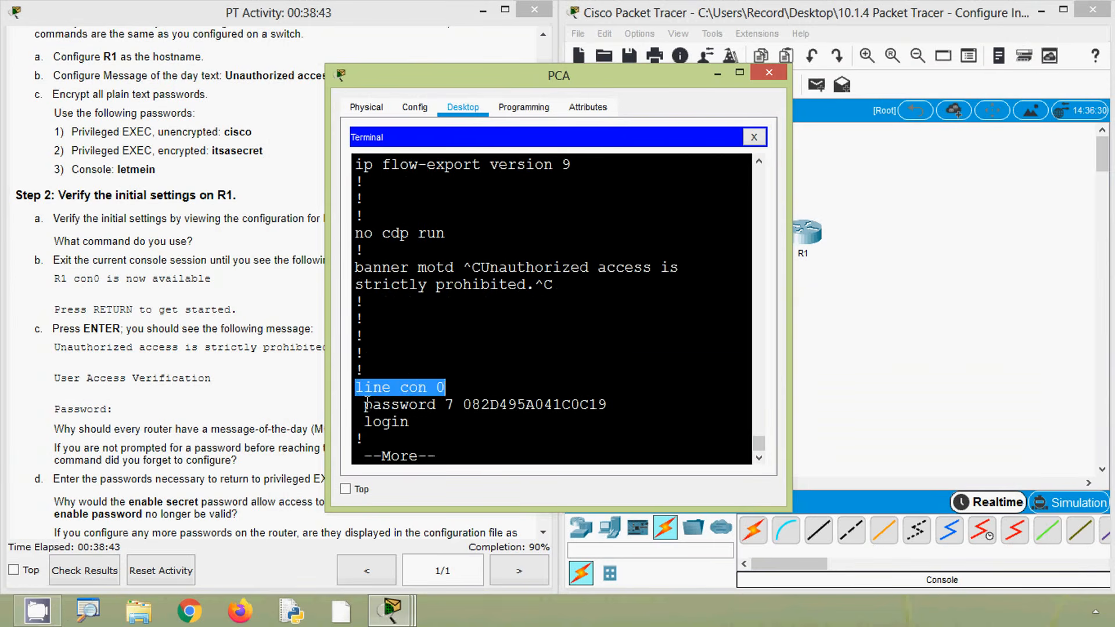
pyautogui.moveTo(365, 404); pyautogui.dragTo(484, 395)
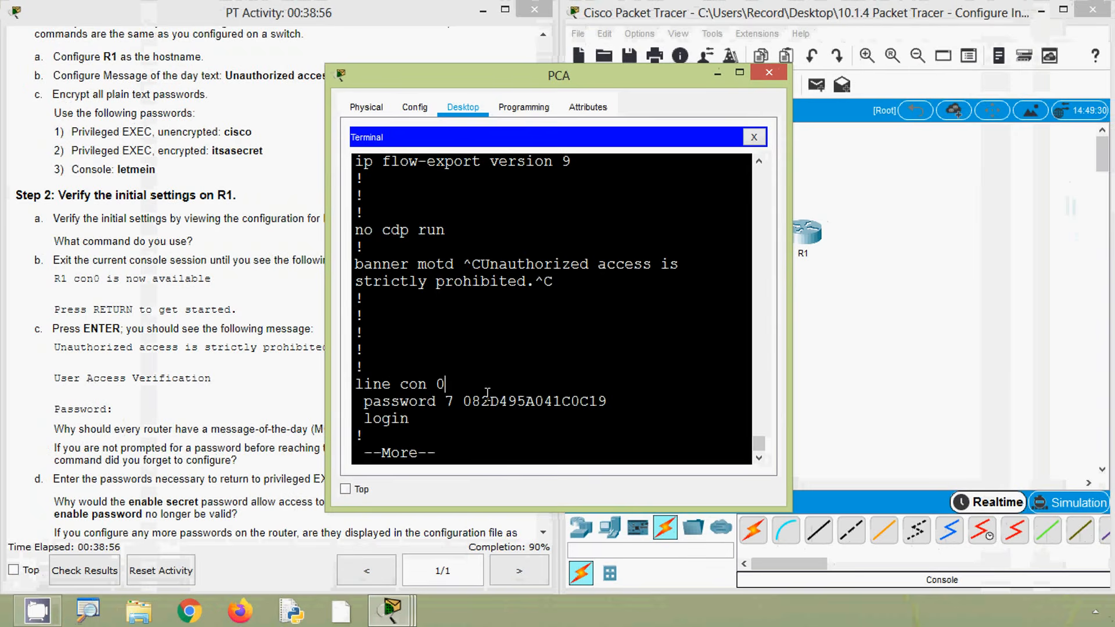
pyautogui.press('space')
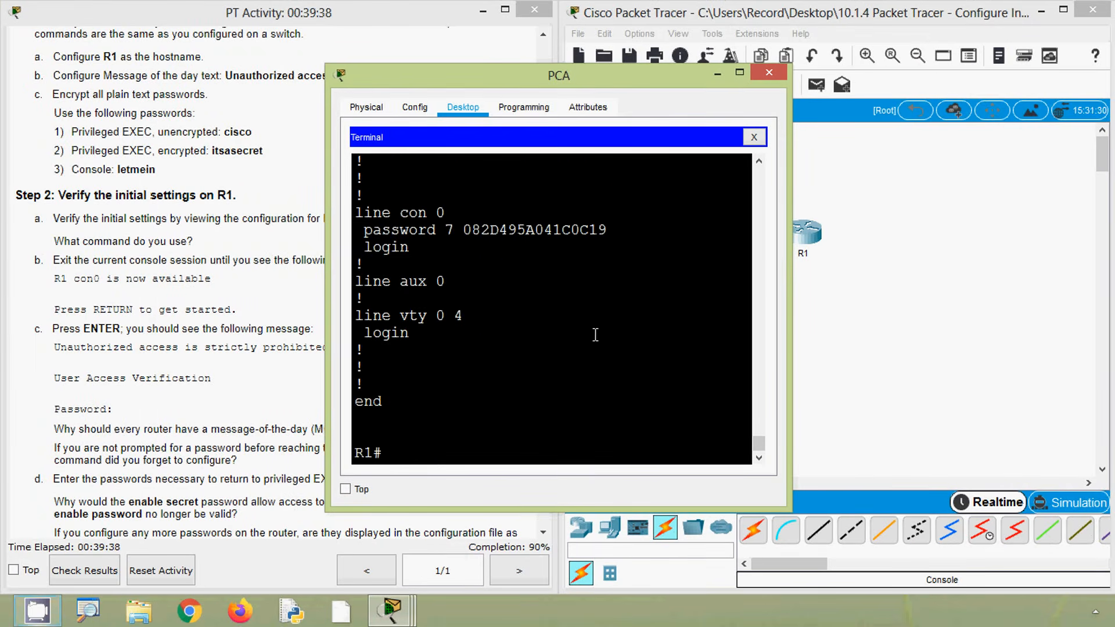
# Examine the banner motd entry in the running configuration, highlighting the delimiters before and after its text
pyautogui.scroll(4, 592, 331)
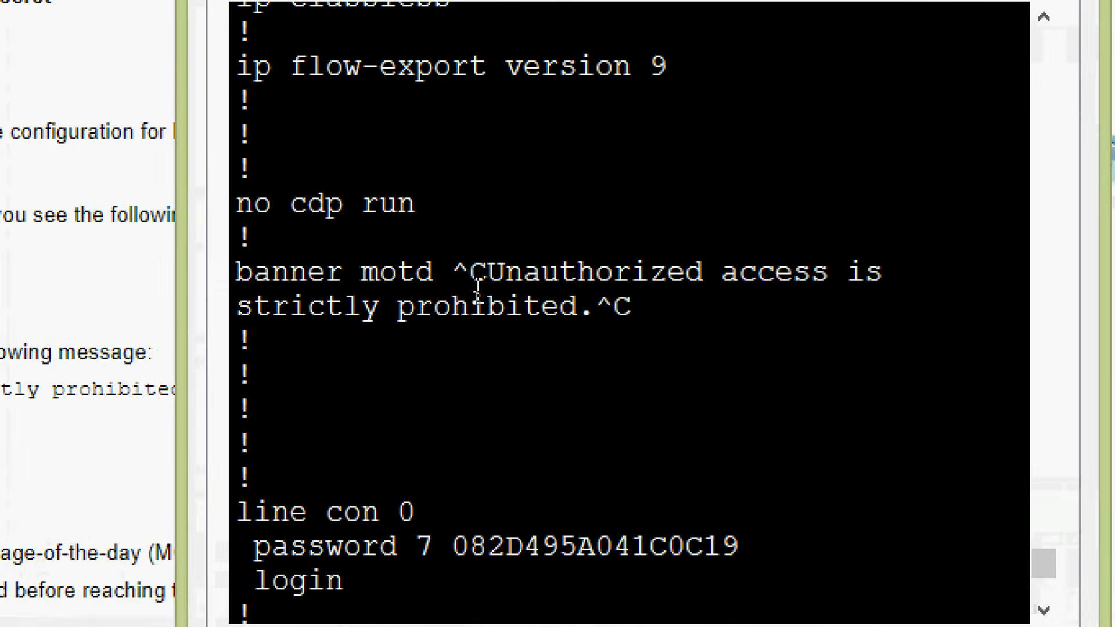
pyautogui.moveTo(485, 275); pyautogui.dragTo(454, 276)
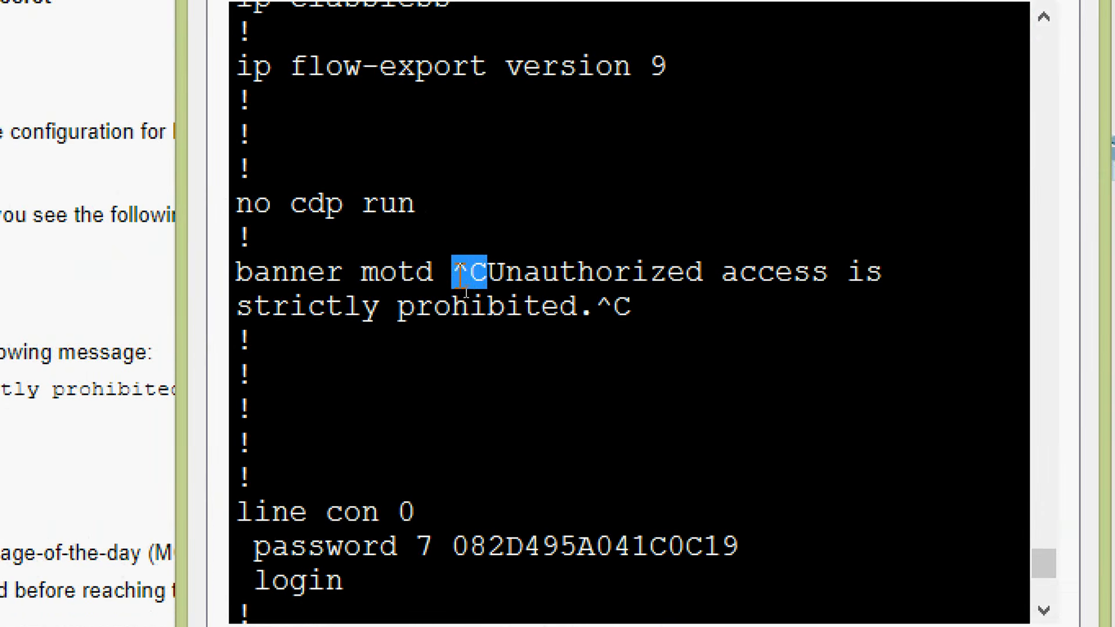
pyautogui.moveTo(631, 313); pyautogui.dragTo(606, 310)
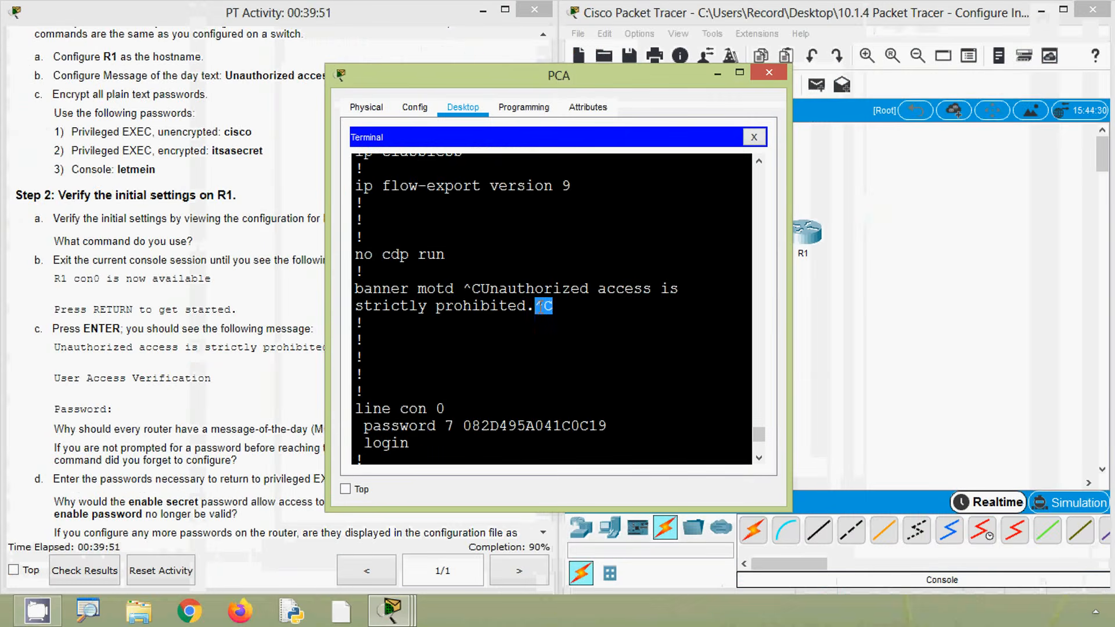
pyautogui.click(534, 306)
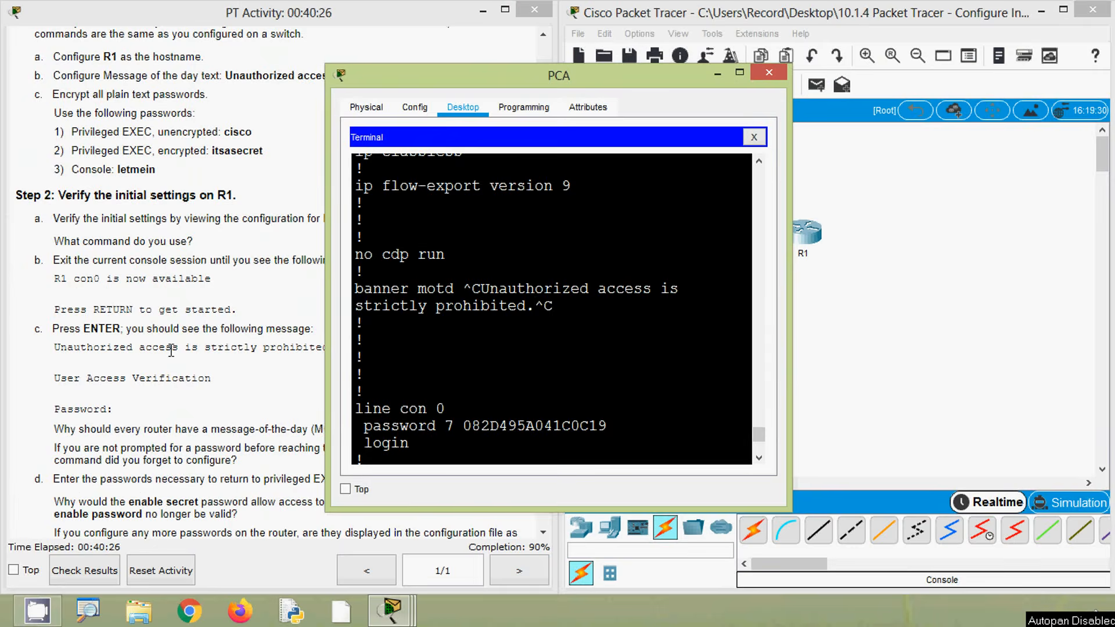
# Review Step 2b of the instructions and end R1's console session with the exit command
pyautogui.click(140, 302)
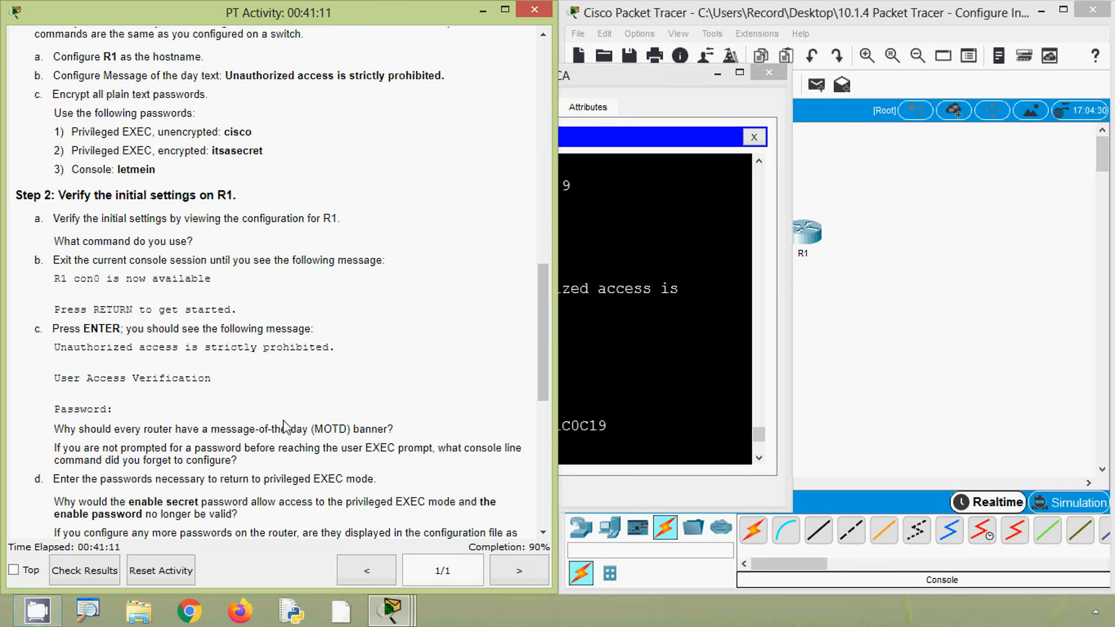
pyautogui.click(630, 365)
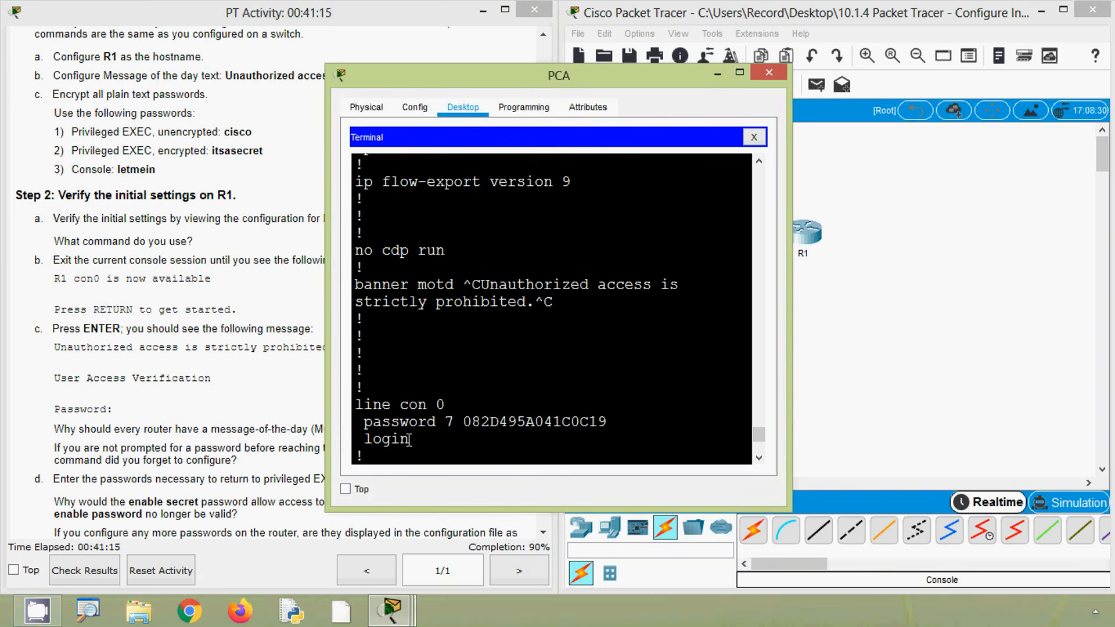
pyautogui.hotkey('ctrl', 'z')
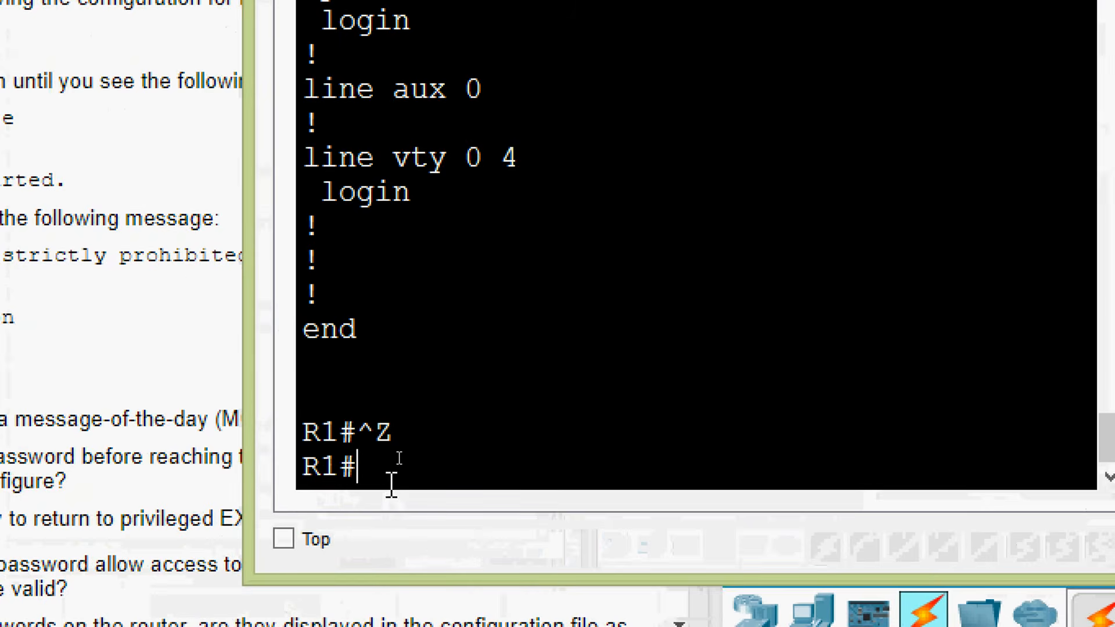
pyautogui.write('exit')
pyautogui.press('Return')
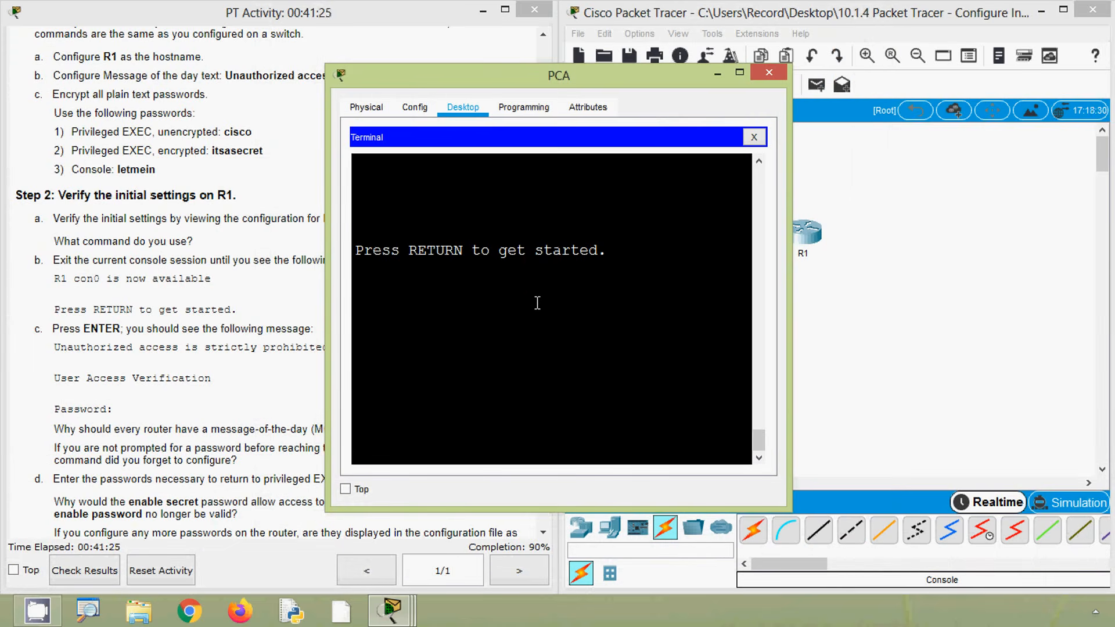
# Start a new R1 console session and go through the expected banner, User Access Verification and password prompt in Step 2c
pyautogui.click(160, 329)
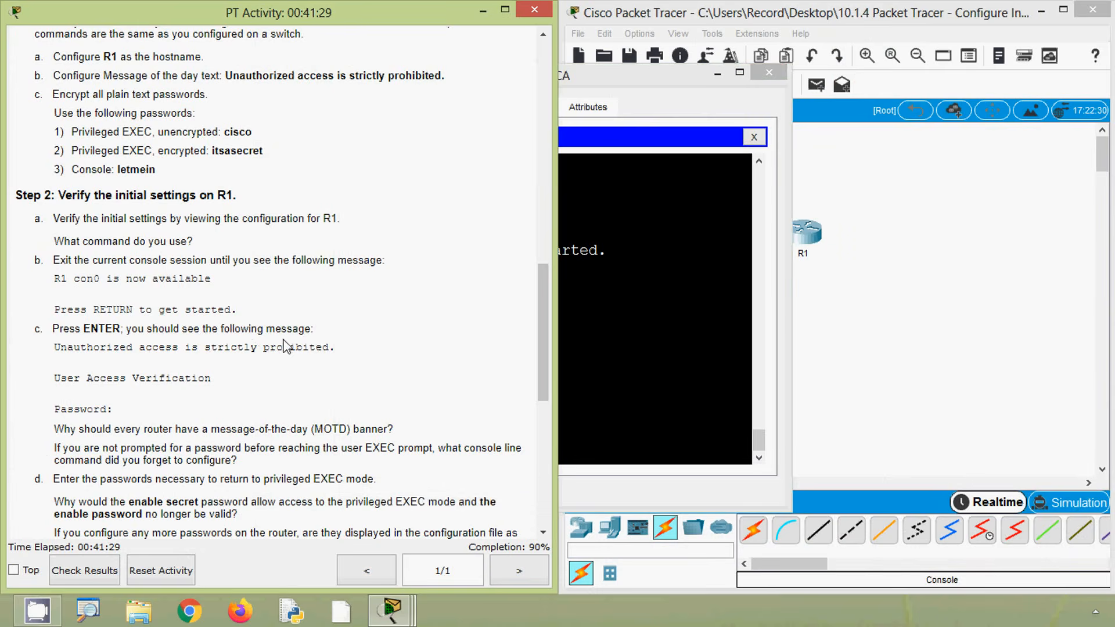
pyautogui.click(630, 323)
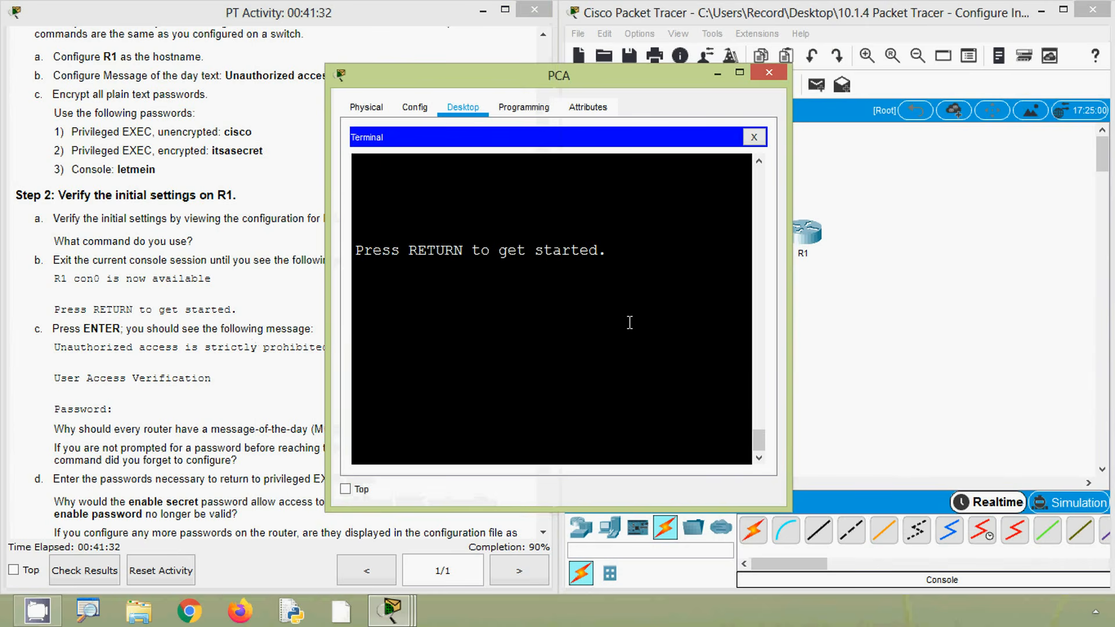
pyautogui.press('Return')
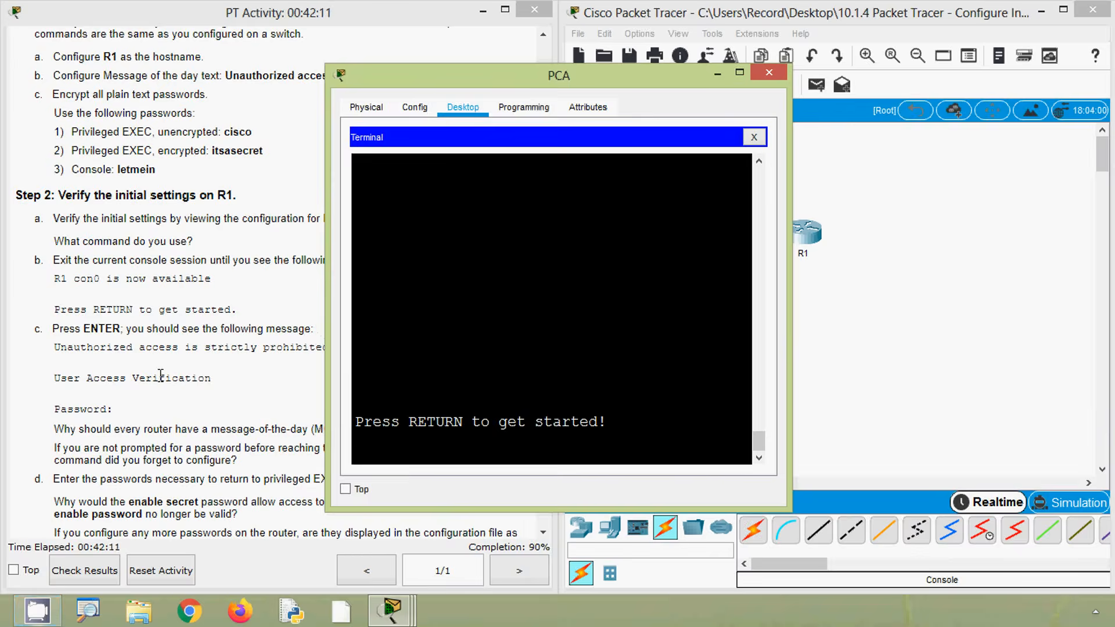
pyautogui.click(161, 374)
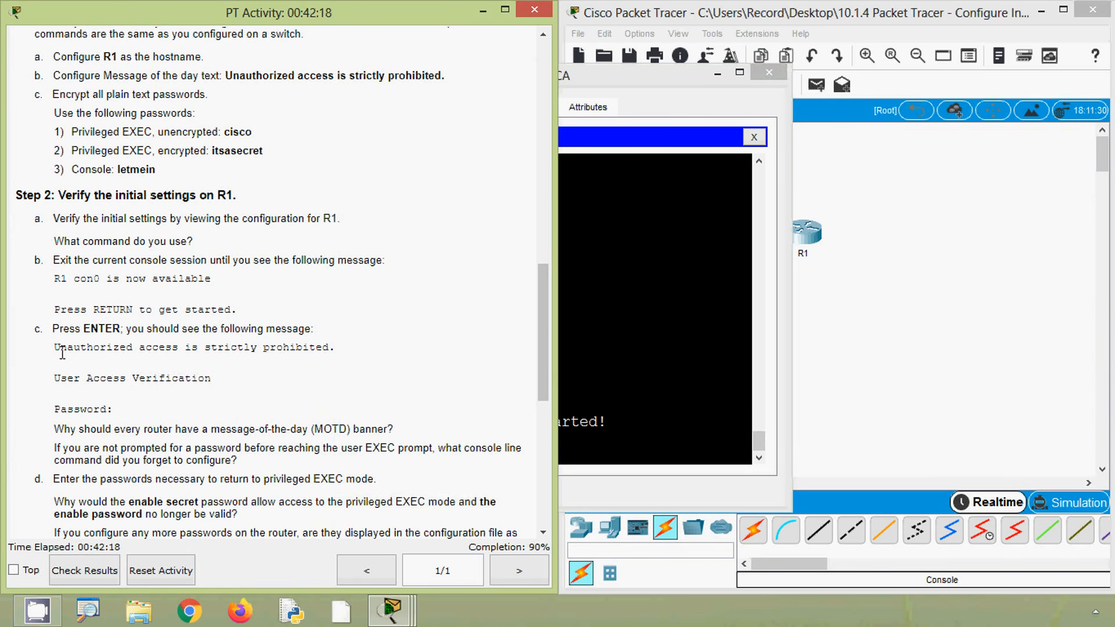
pyautogui.moveTo(60, 347); pyautogui.dragTo(163, 350)
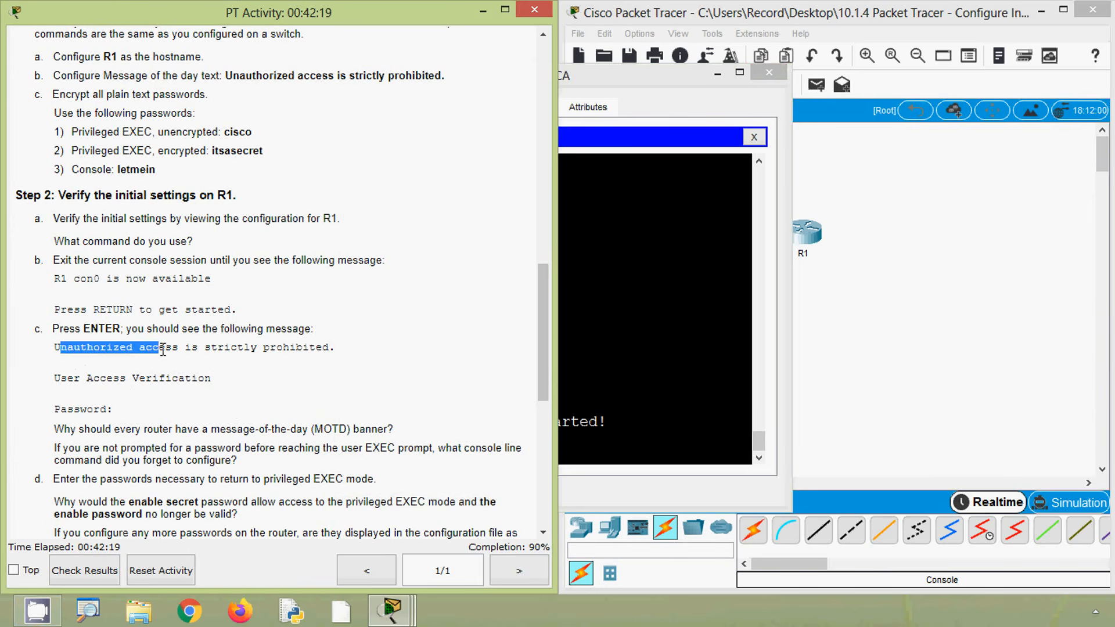
pyautogui.click(131, 380)
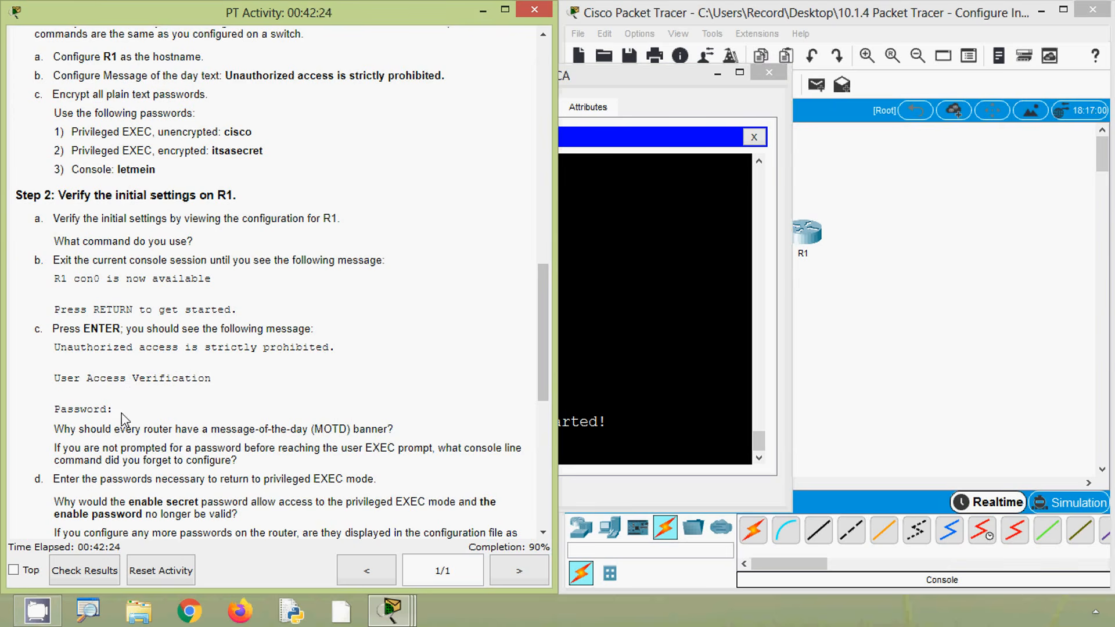
pyautogui.moveTo(122, 413); pyautogui.dragTo(100, 409)
# Reopen the console session at the login prompt and highlight the message-of-the-day banner to verify it
pyautogui.click(661, 387)
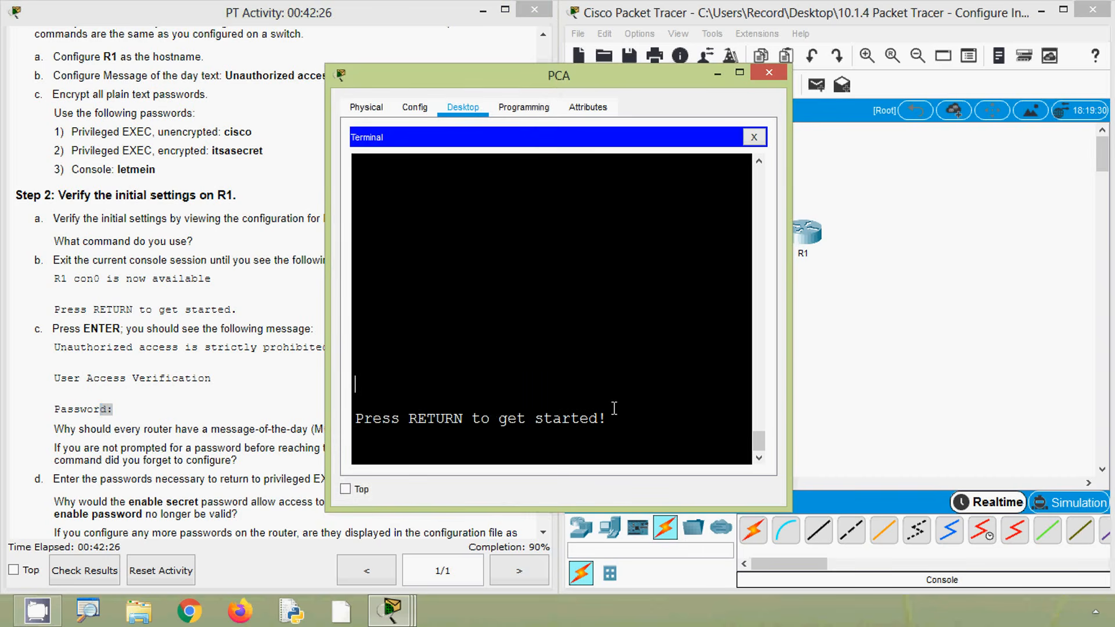
pyautogui.press('Return')
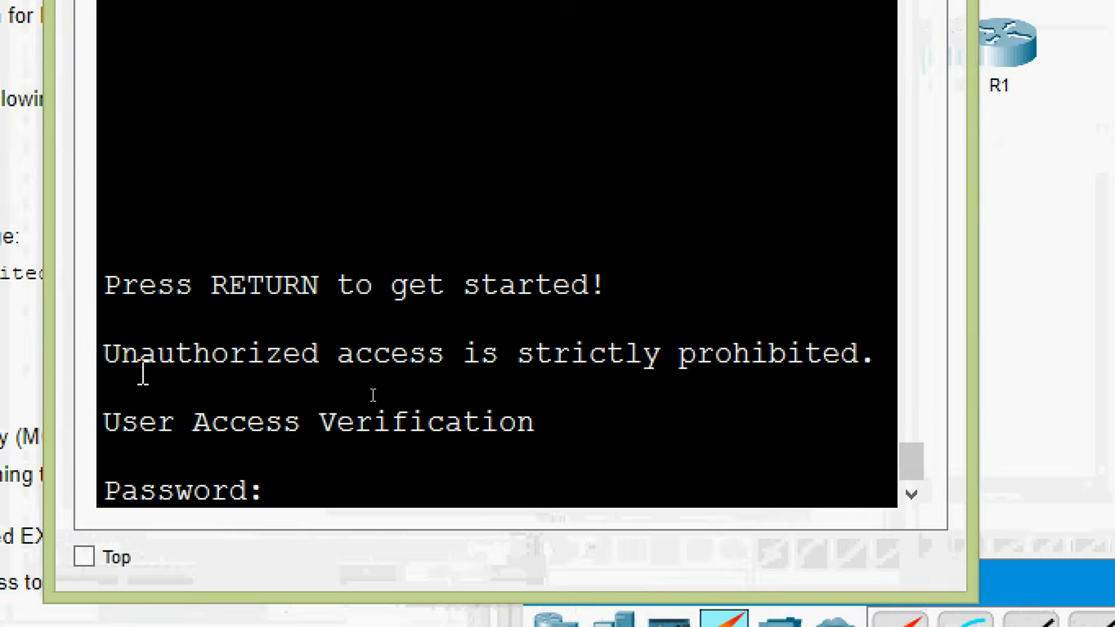
pyautogui.moveTo(106, 354); pyautogui.dragTo(894, 358)
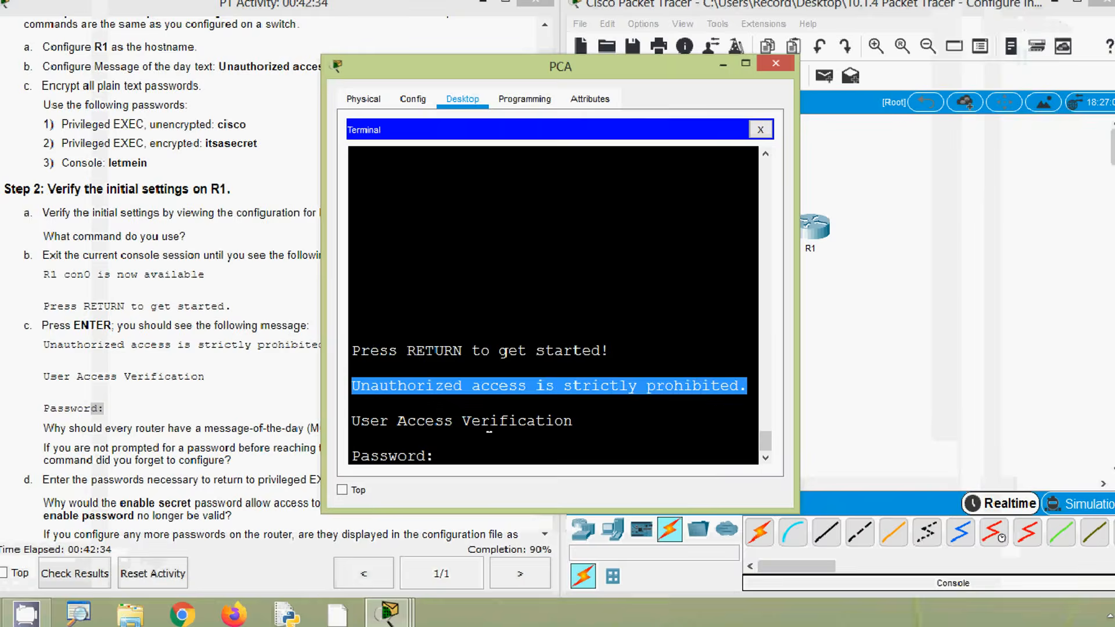
pyautogui.click(493, 423)
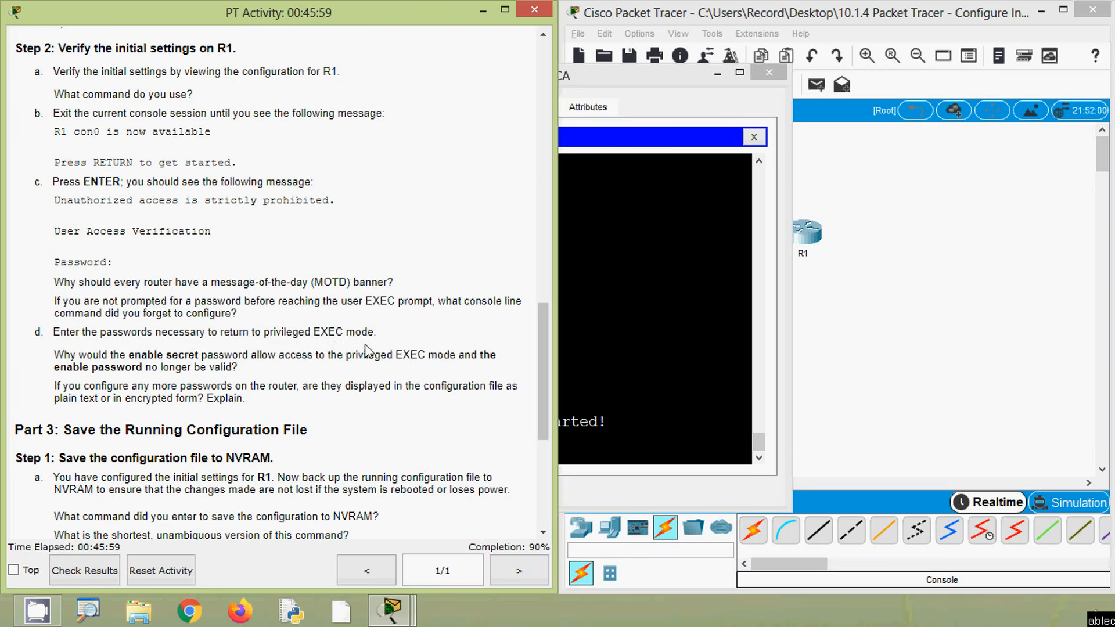
# Start the console session again and log in to R1's user EXEC mode with the console password
pyautogui.click(627, 420)
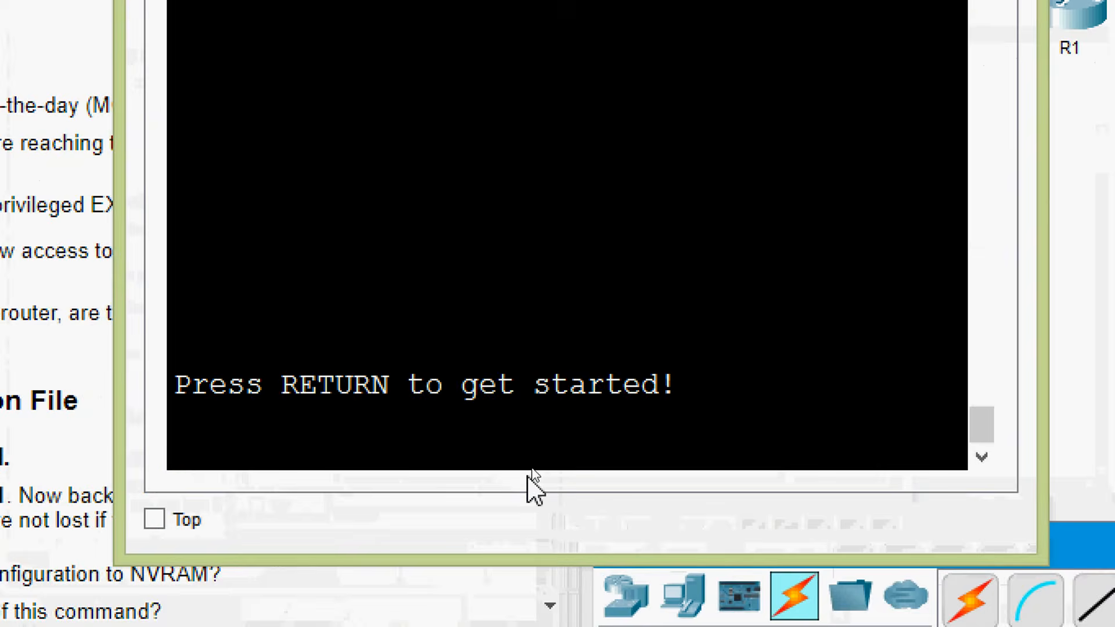
pyautogui.press('Return')
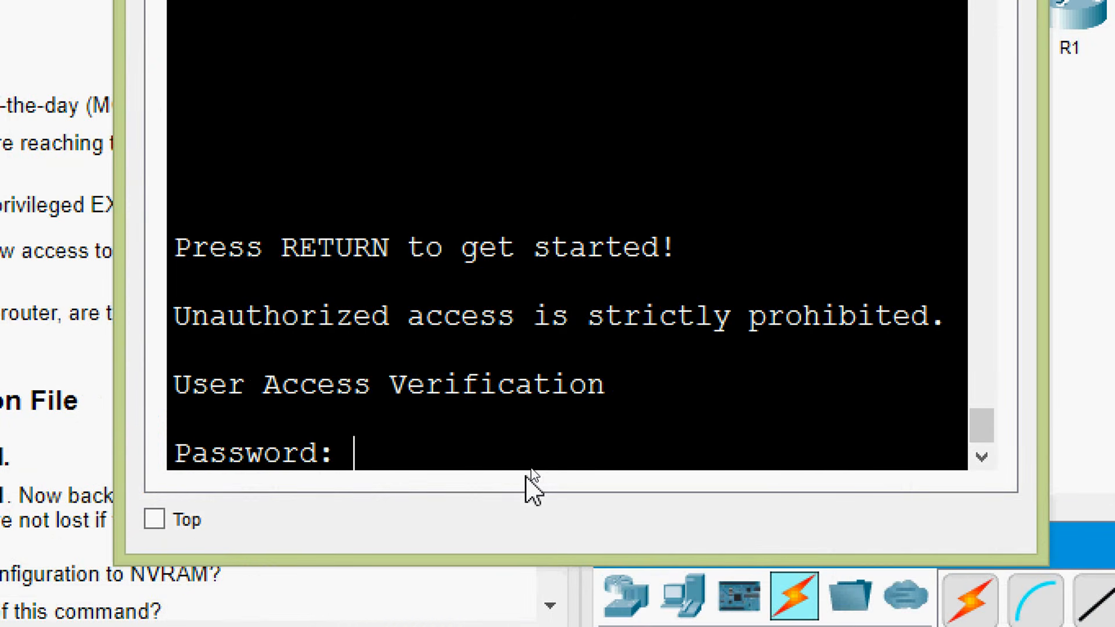
pyautogui.press('Return')
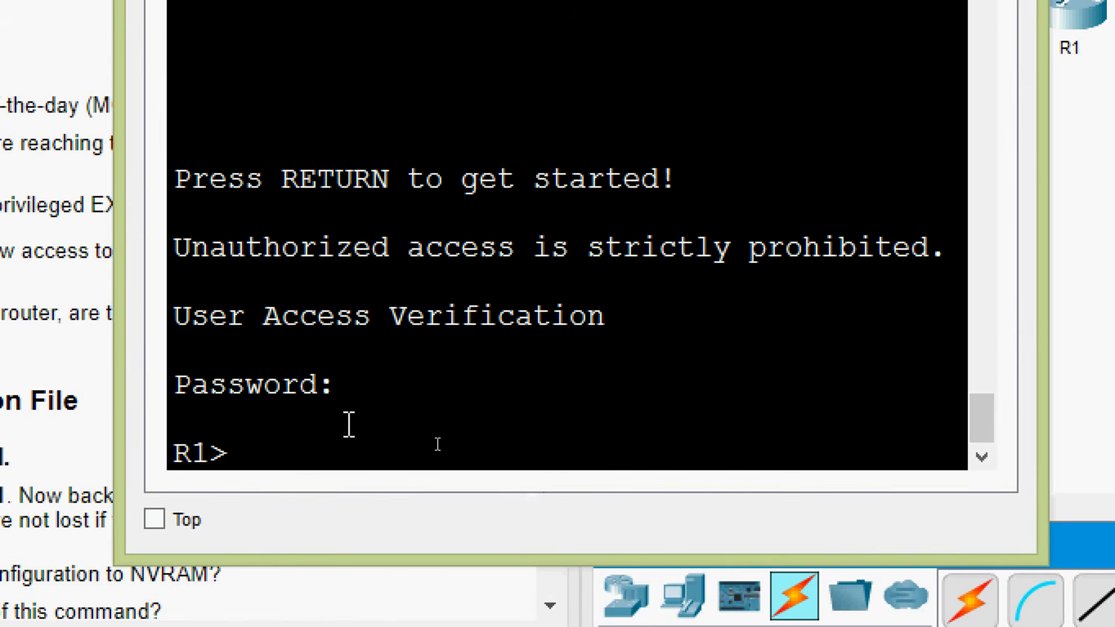
pyautogui.moveTo(298, 455); pyautogui.dragTo(156, 463)
pyautogui.click(266, 456)
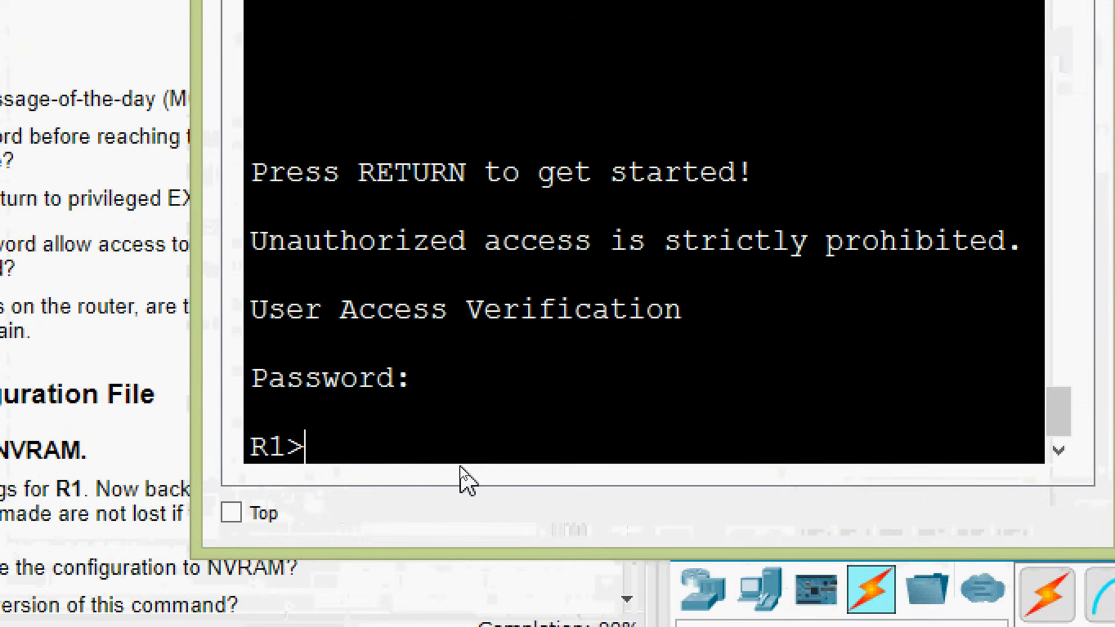
# Enter R1's privileged EXEC mode with the enable command, using the privileged EXEC password listed in Step 1 of the instructions
pyautogui.write('enable')
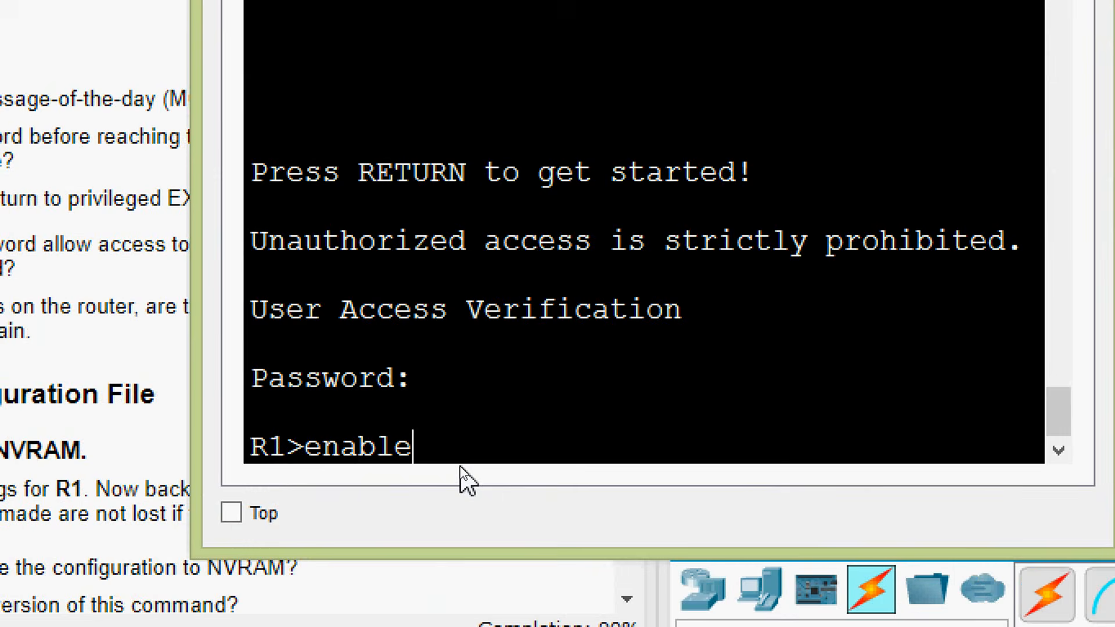
pyautogui.press('Return')
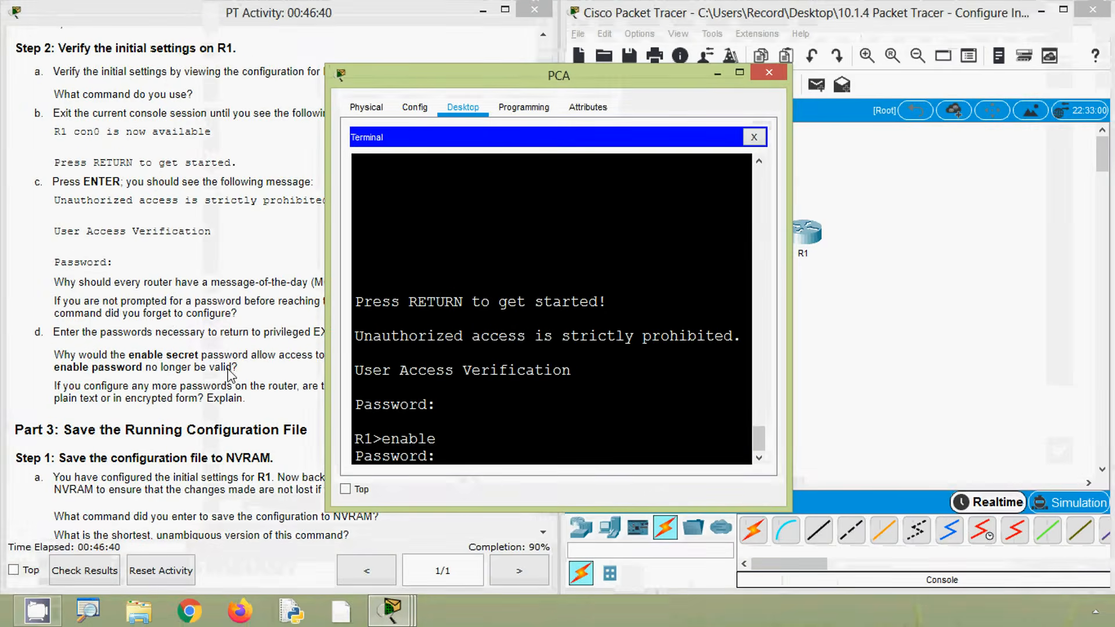
pyautogui.click(231, 376)
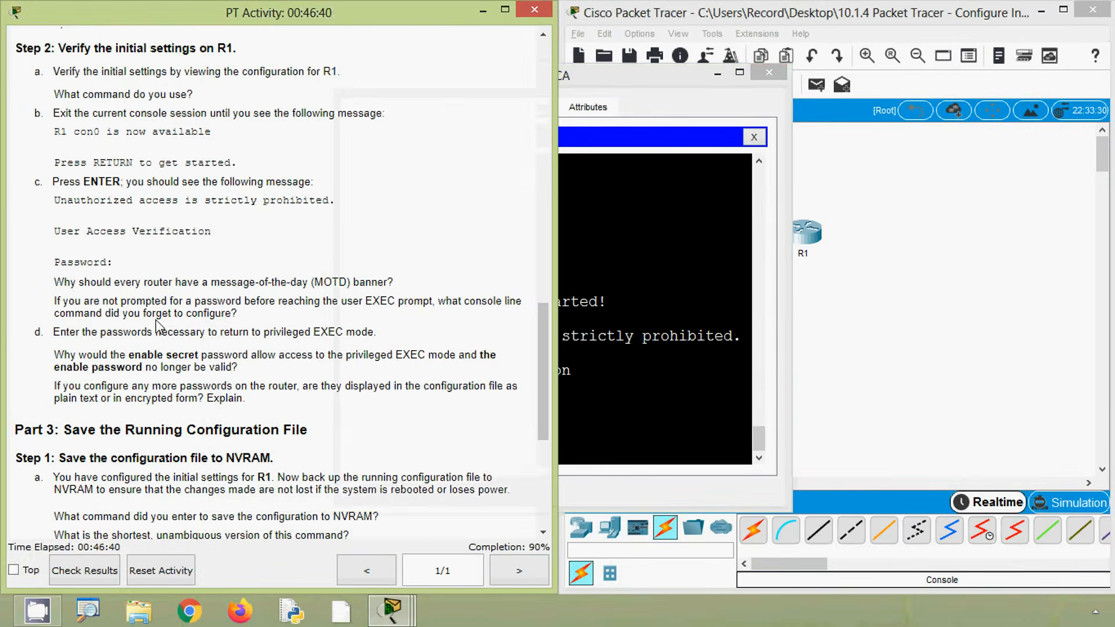
pyautogui.scroll(3, 161, 329)
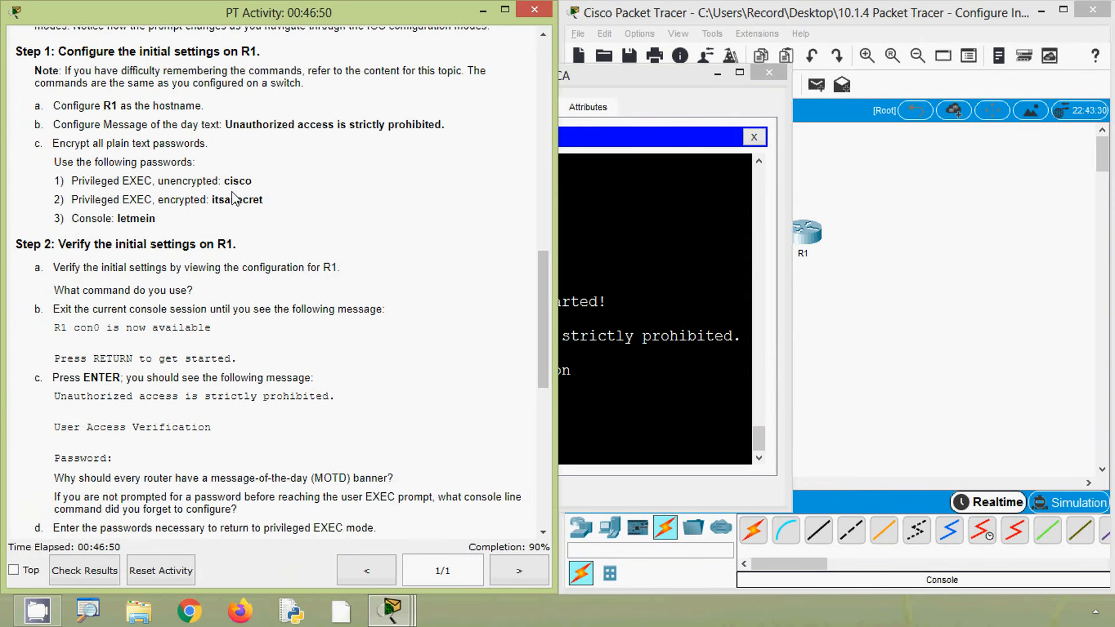
pyautogui.click(583, 361)
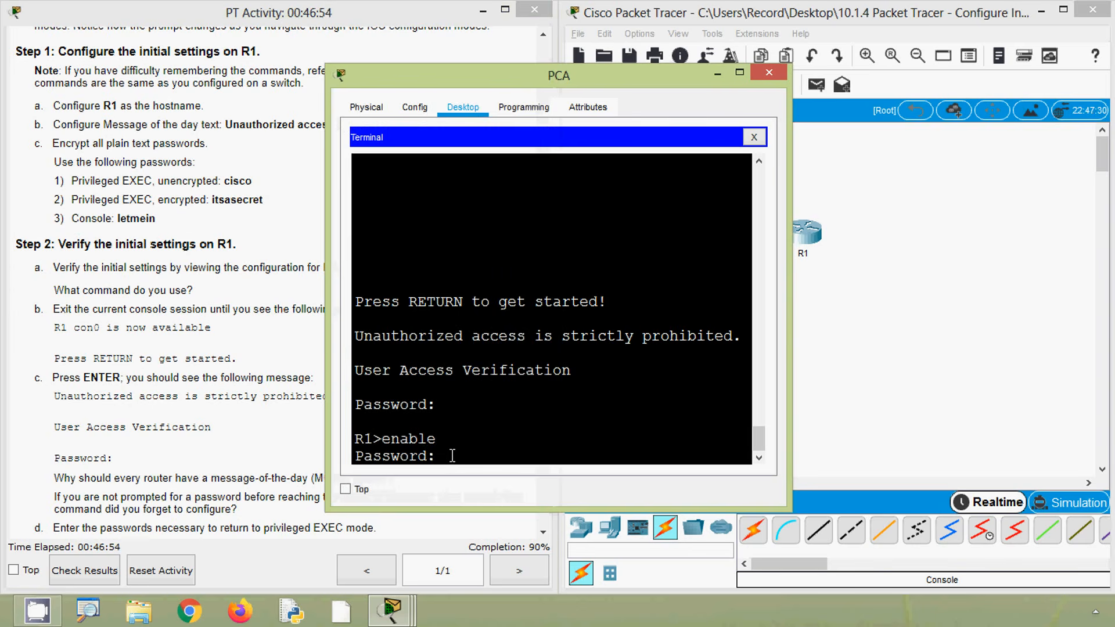
pyautogui.press('Return')
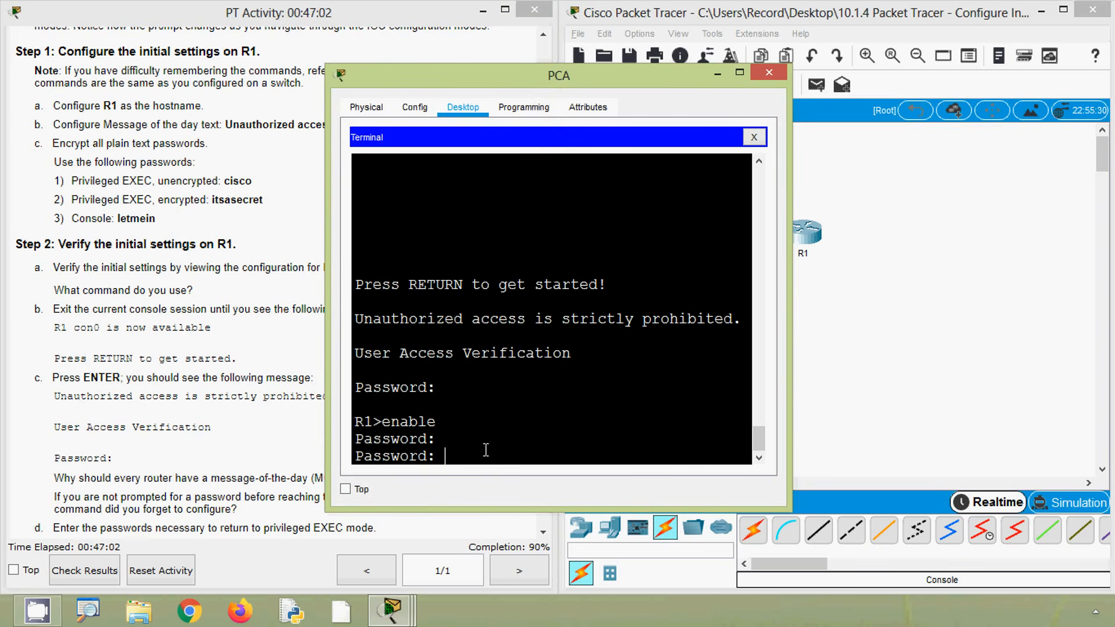
pyautogui.press('Return')
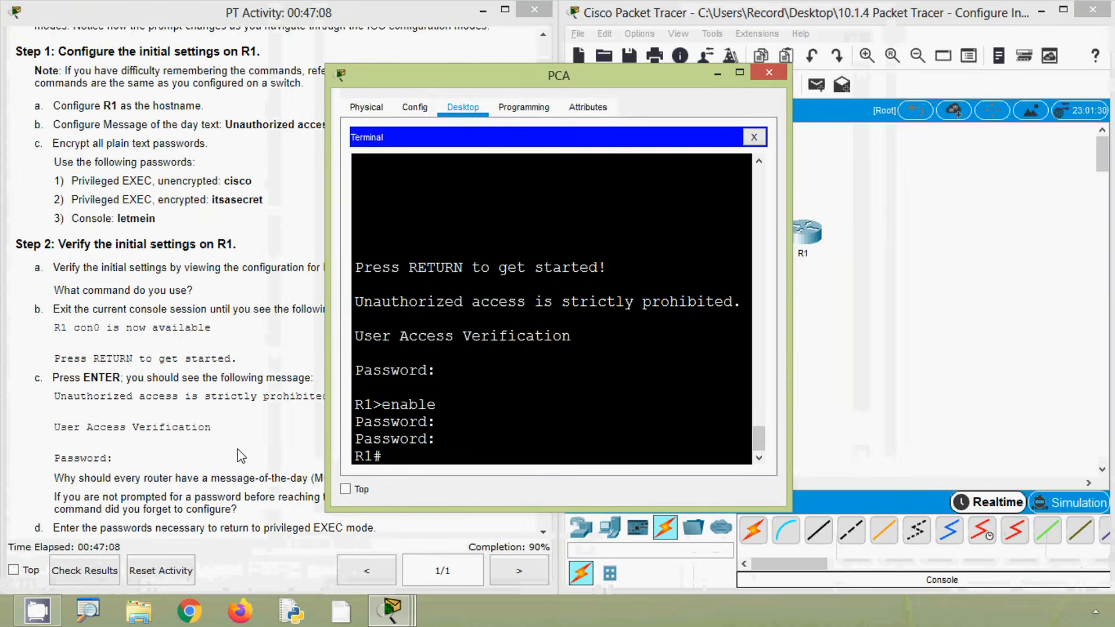
# Save R1's configuration to NVRAM for Part 3 Step 1 with copy running-config startup-config, accepting the default destination filename
pyautogui.click(78, 426)
pyautogui.scroll(-3, 78, 426)
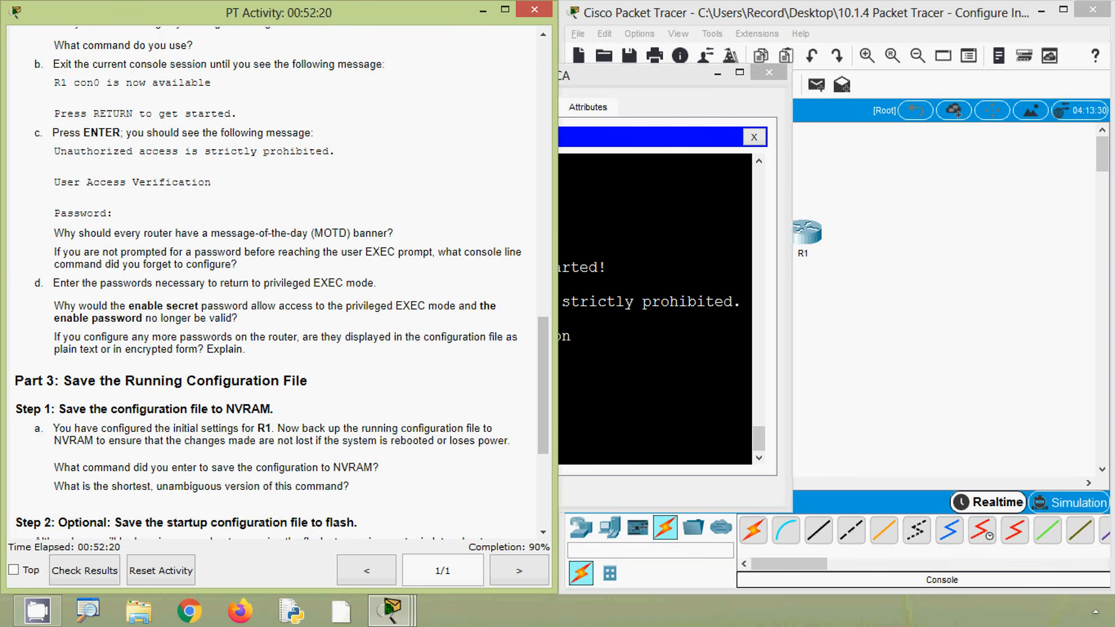
pyautogui.scroll(-2, 175, 383)
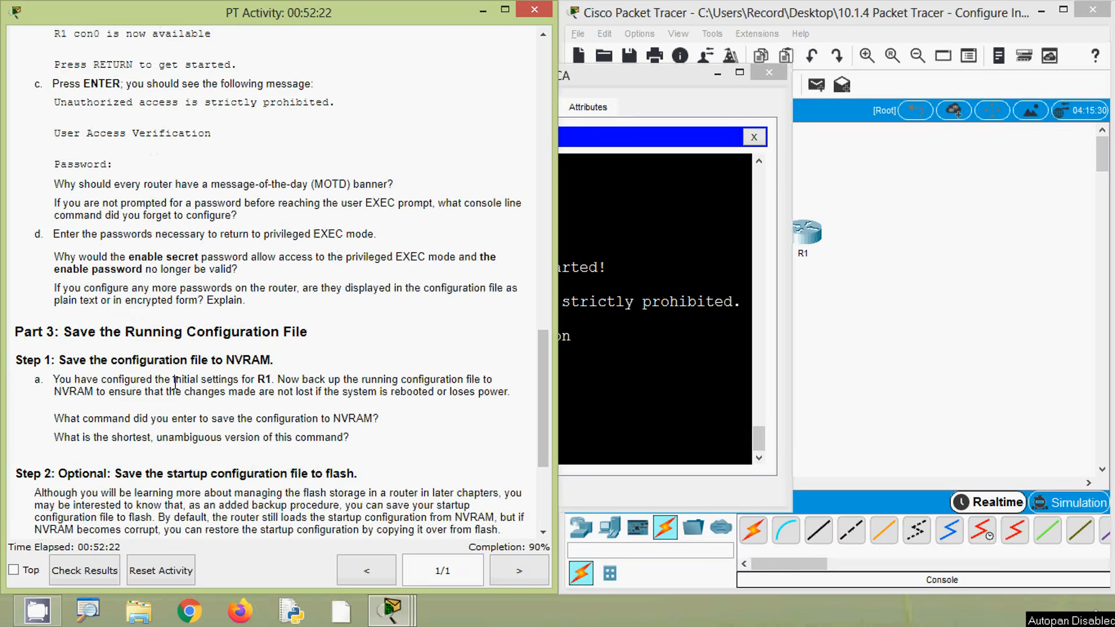
pyautogui.scroll(-1, 134, 311)
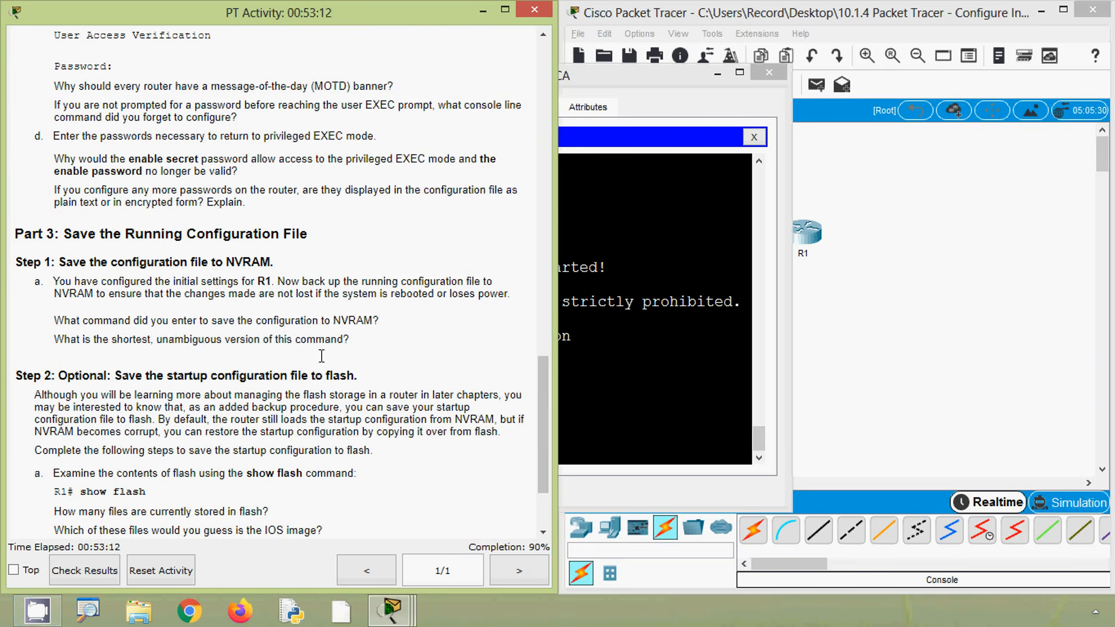
pyautogui.click(586, 381)
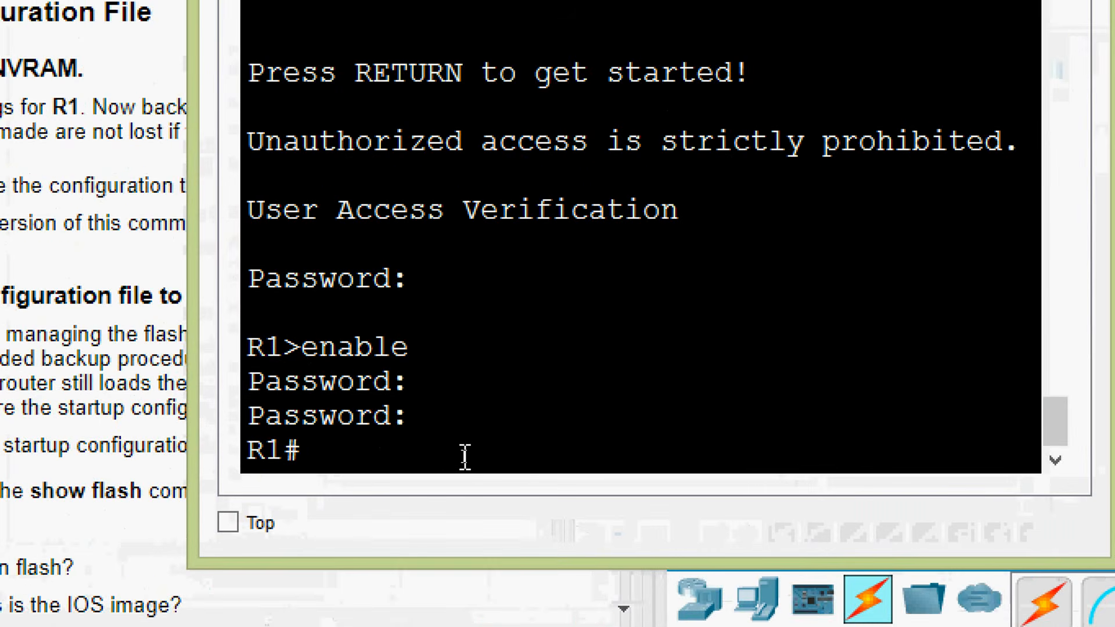
pyautogui.write('copy ru')
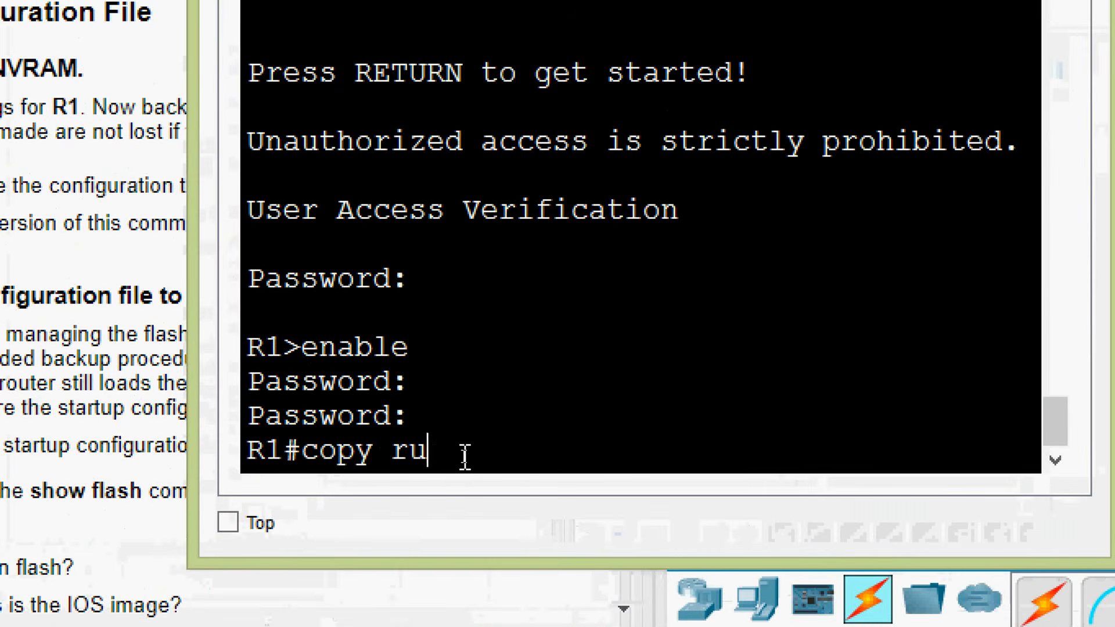
pyautogui.write('nninh')
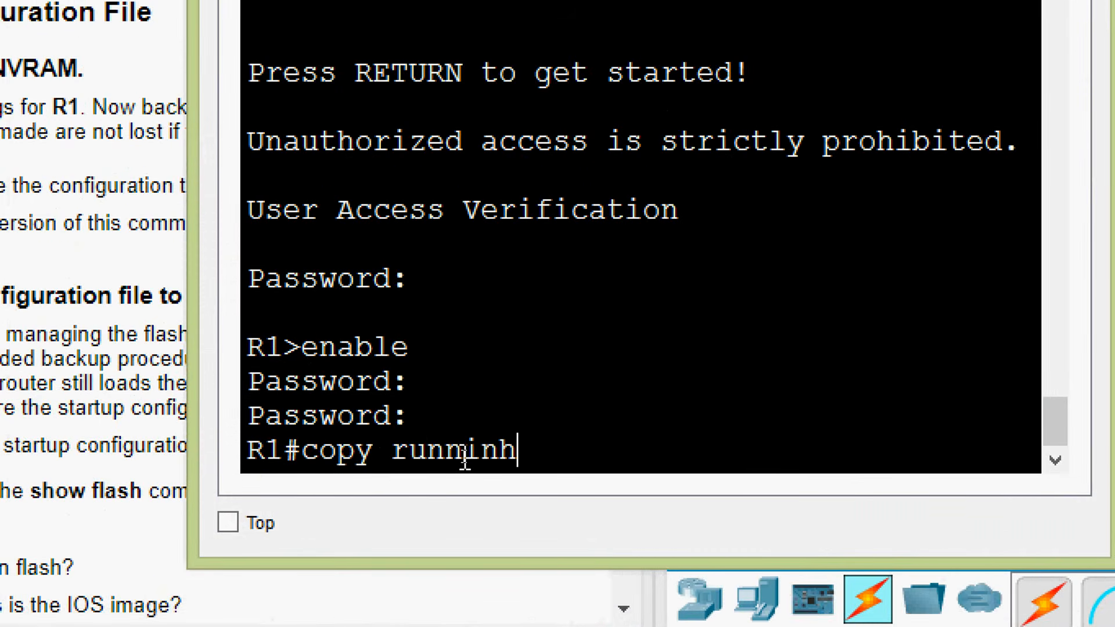
pyautogui.press('BackSpace')
pyautogui.write('g-confi')
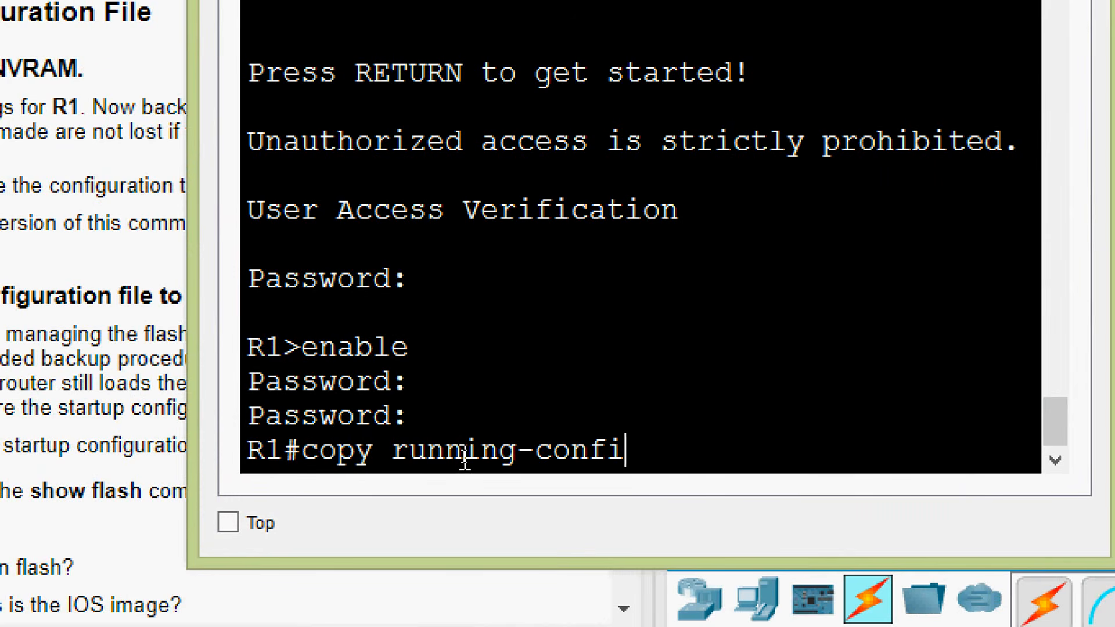
pyautogui.write('g star')
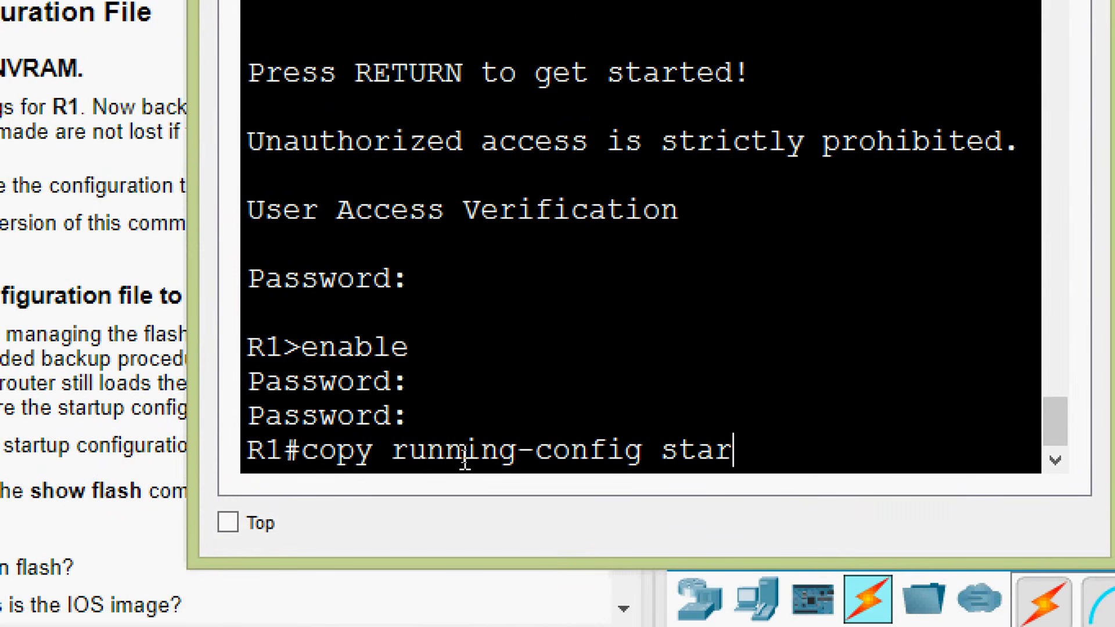
pyautogui.write('tup-config')
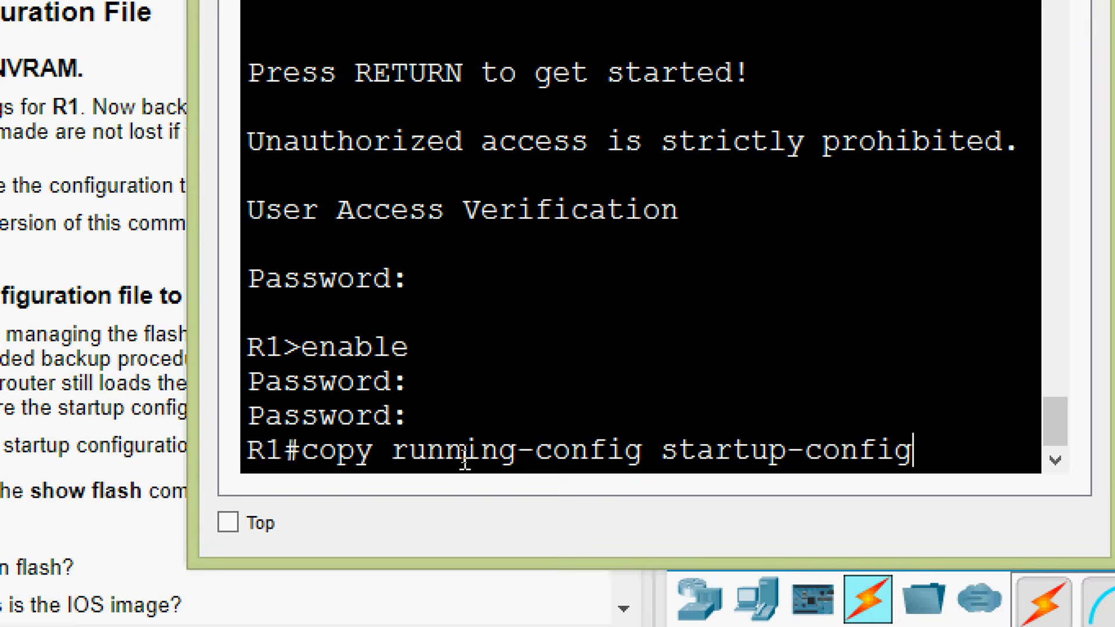
pyautogui.press('Return')
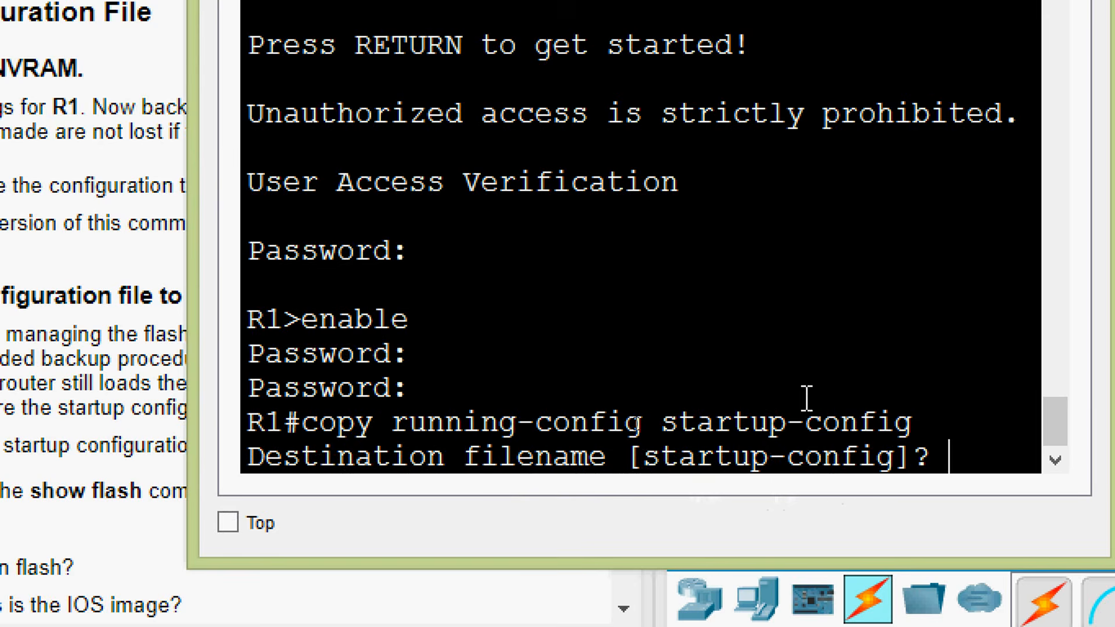
pyautogui.press('Return')
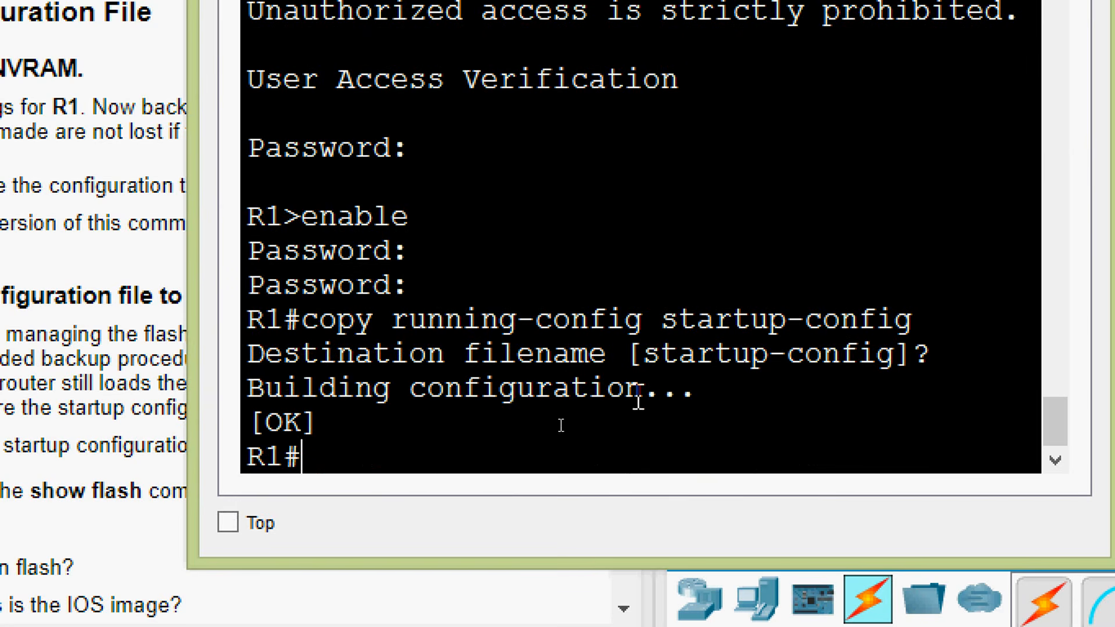
pyautogui.moveTo(318, 421); pyautogui.dragTo(246, 422)
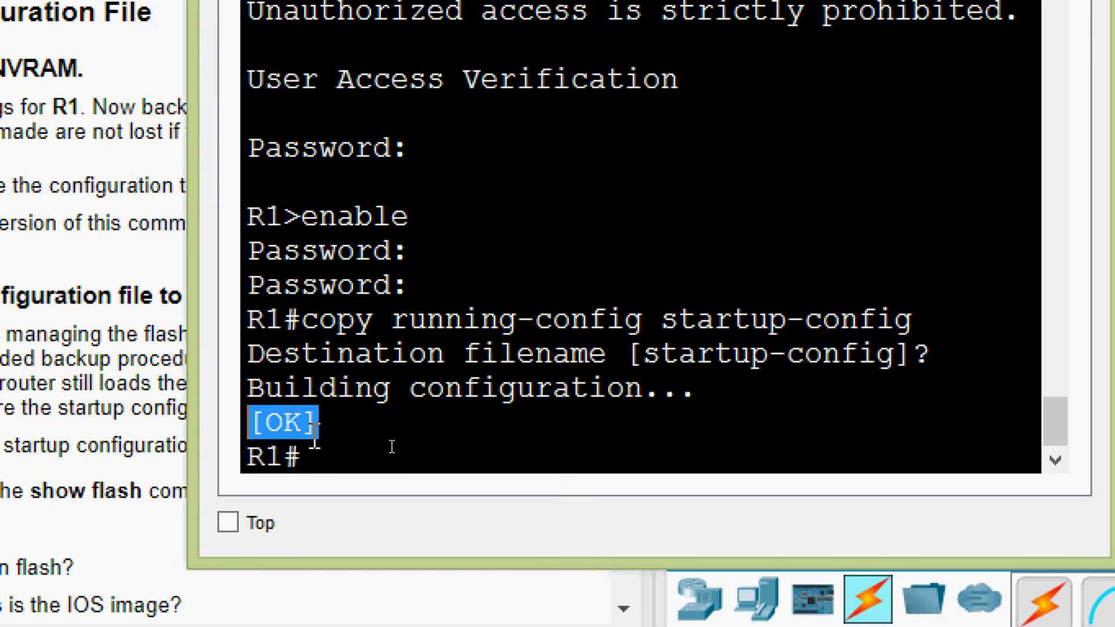
pyautogui.click(343, 442)
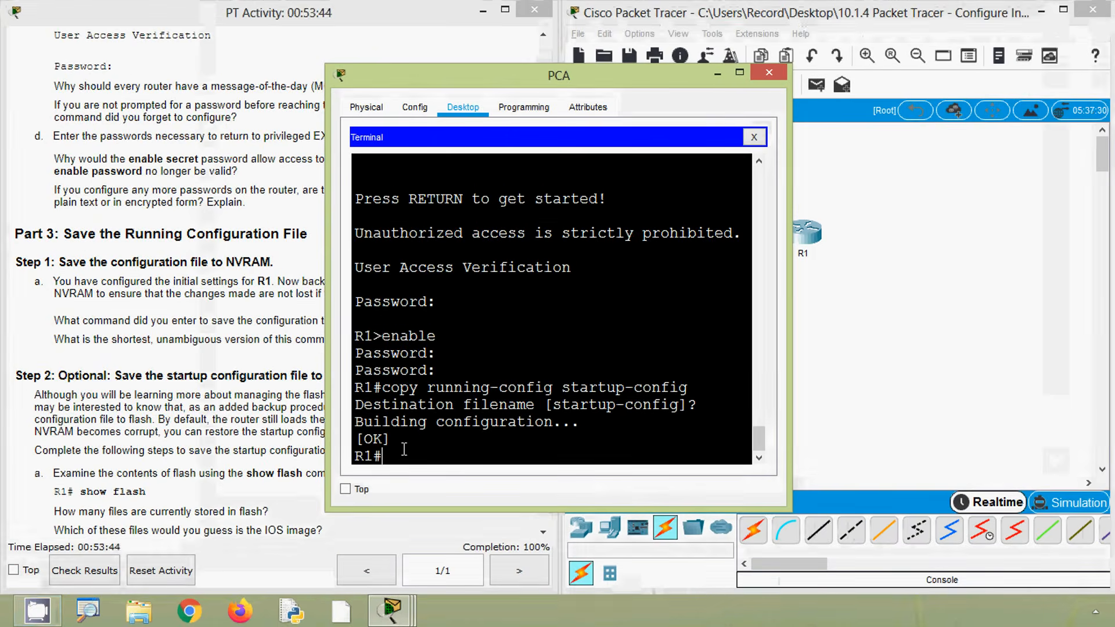
# Find the shortest unambiguous version of the save command through context help on co, cop, cop r, cop r s and cop r st
pyautogui.click(95, 362)
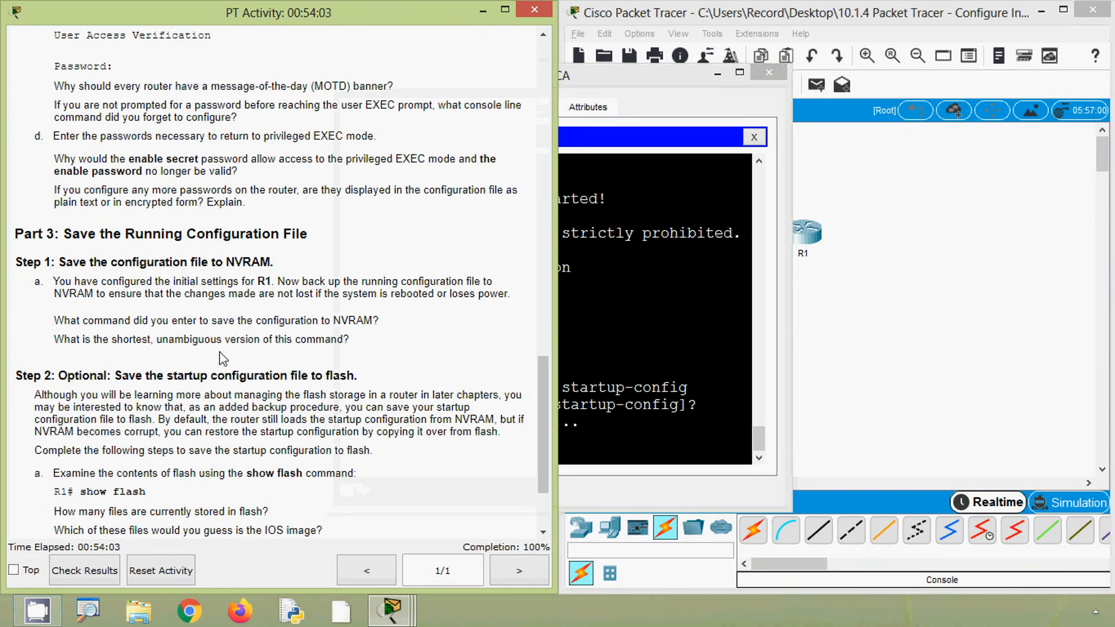
pyautogui.click(594, 416)
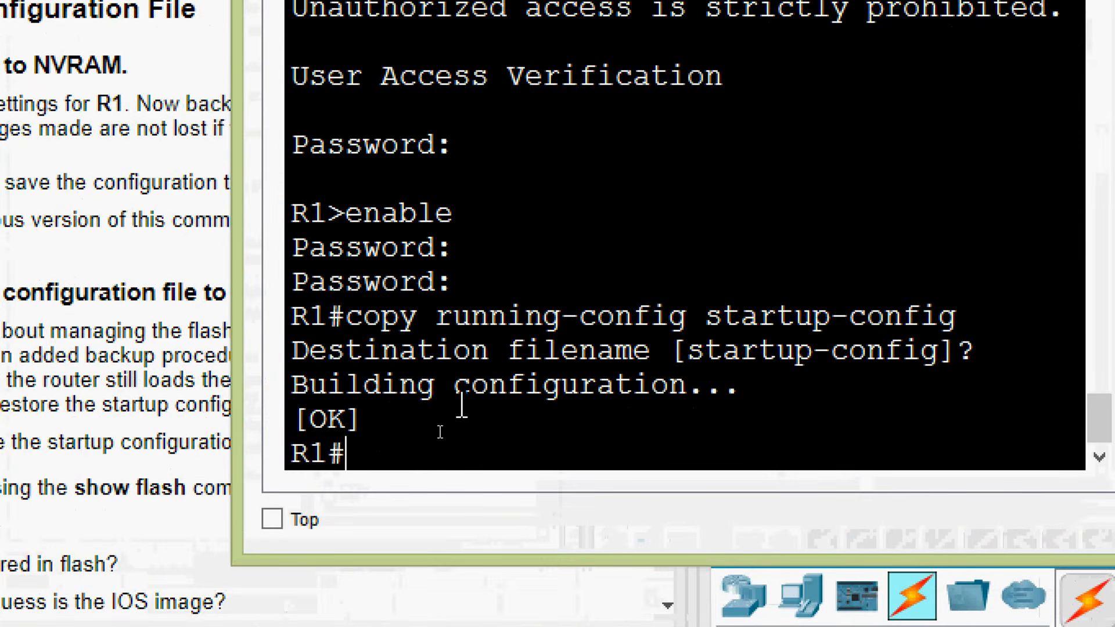
pyautogui.write('co?')
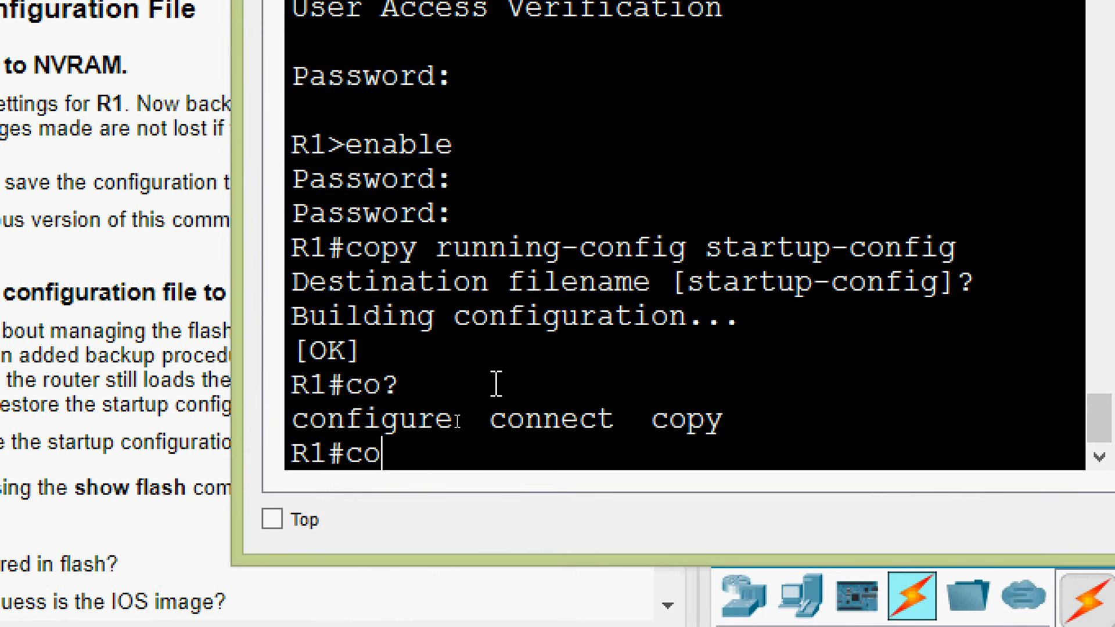
pyautogui.write('p?')
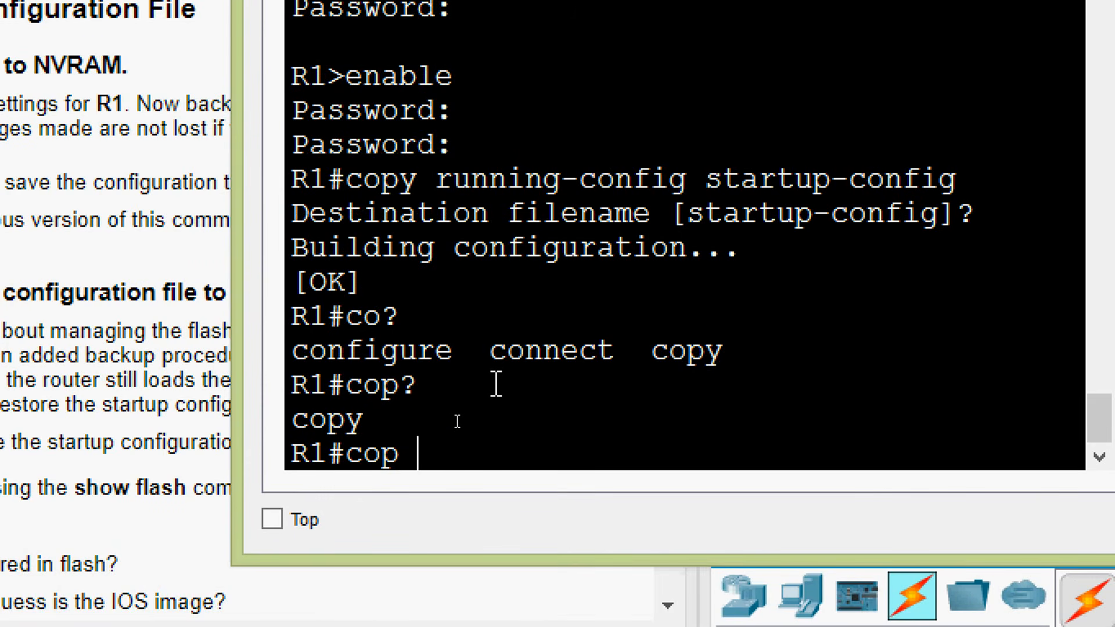
pyautogui.write('r?')
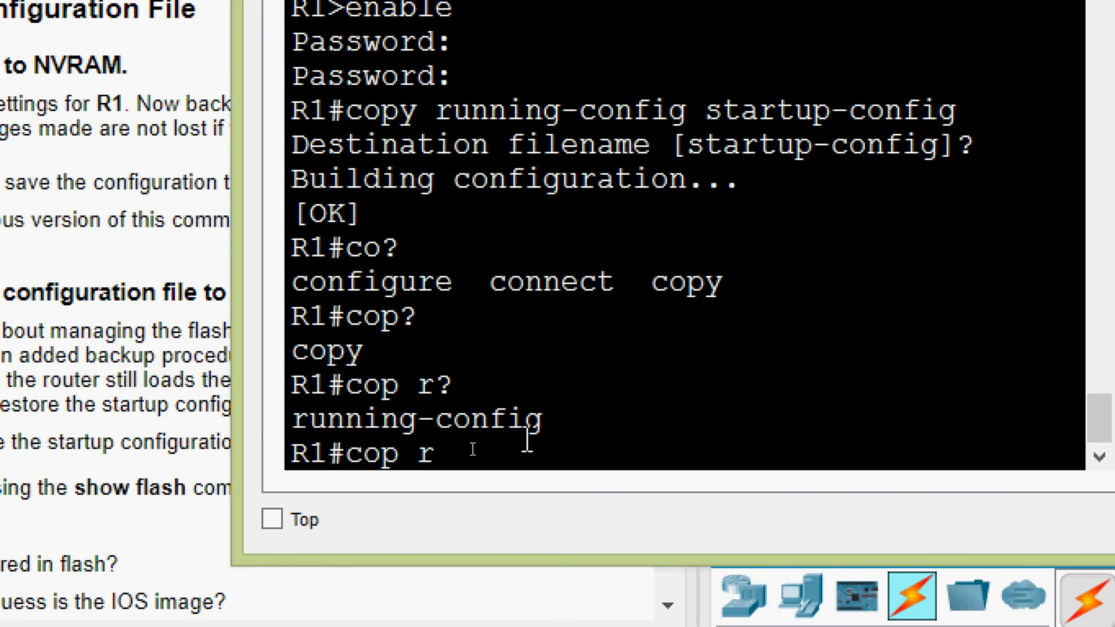
pyautogui.write('s?')
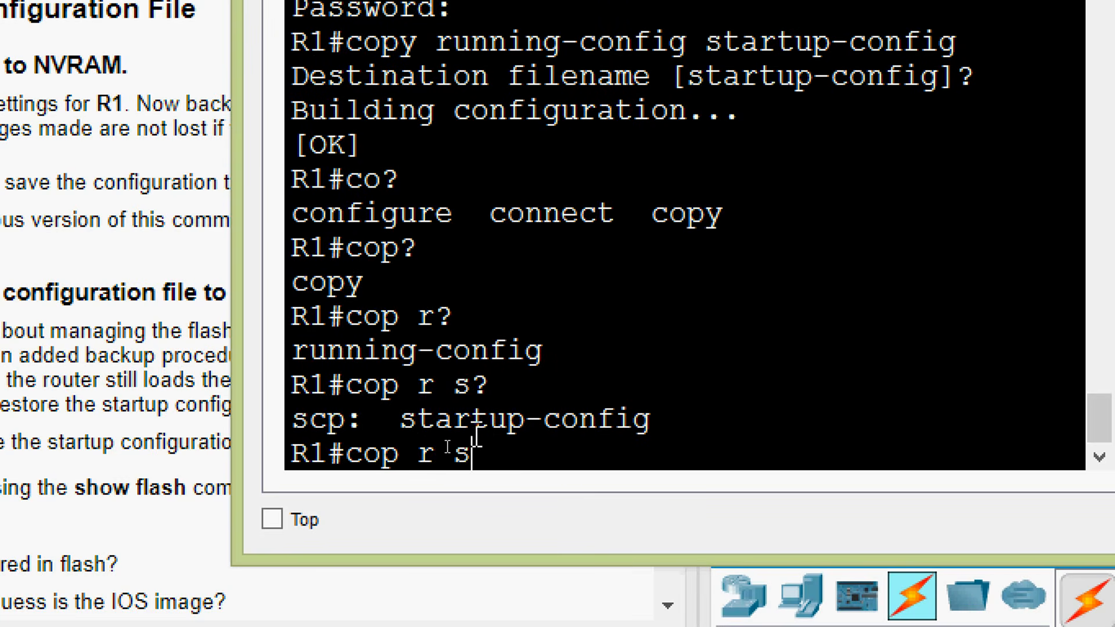
pyautogui.write('t?')
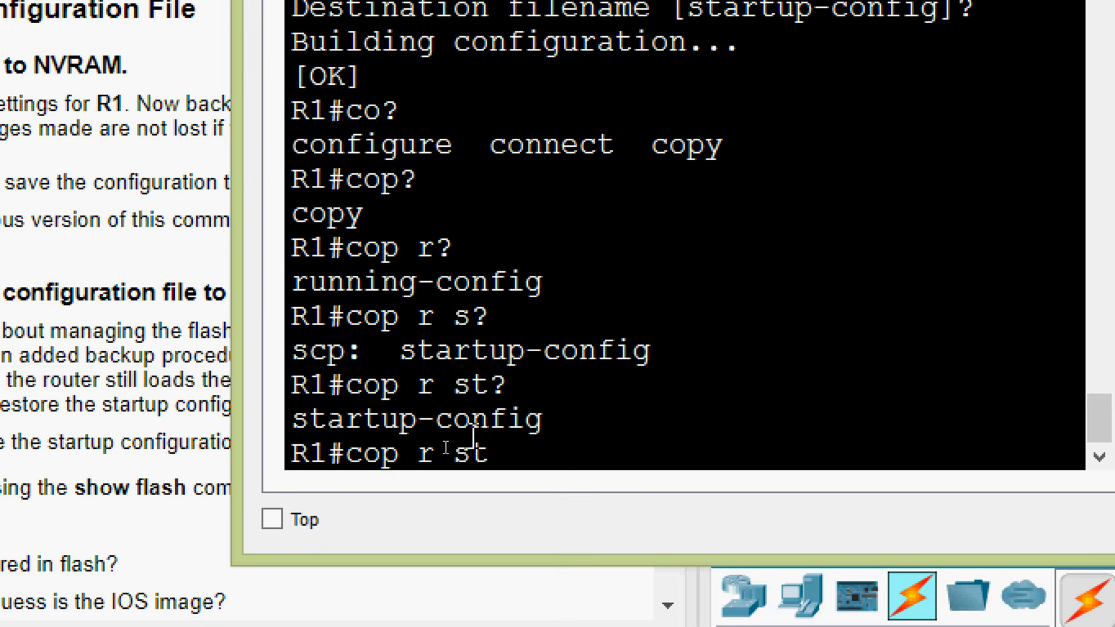
# Save the running configuration again with the abbreviated command cop r st, accepting the default destination filename
pyautogui.moveTo(422, 456); pyautogui.dragTo(349, 456)
pyautogui.click(440, 456)
pyautogui.click(492, 457)
pyautogui.press('Return')
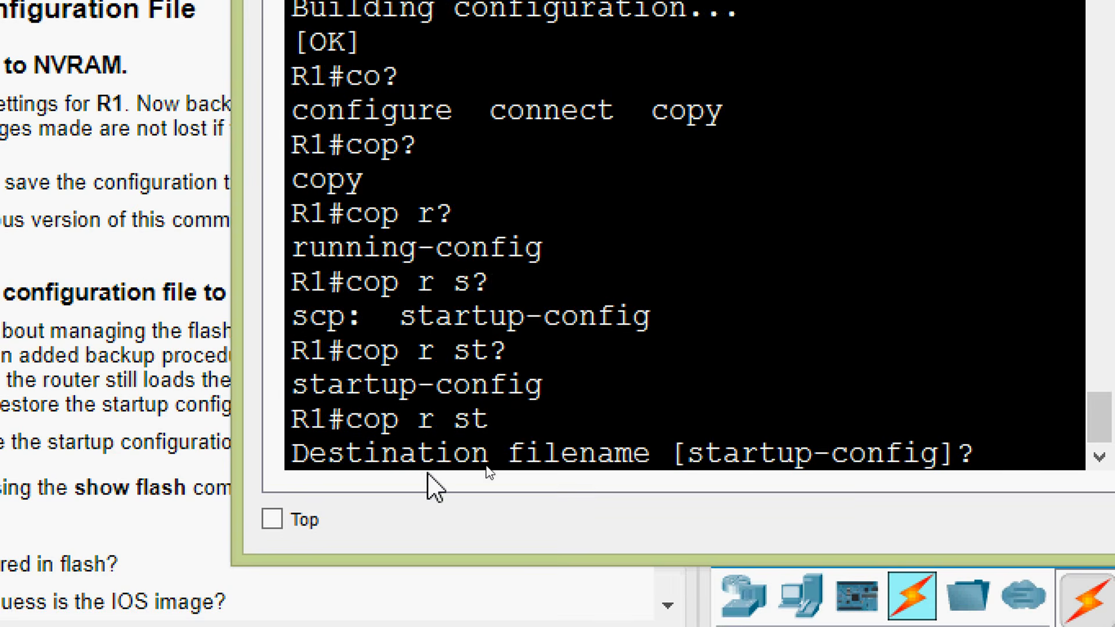
pyautogui.press('Return')
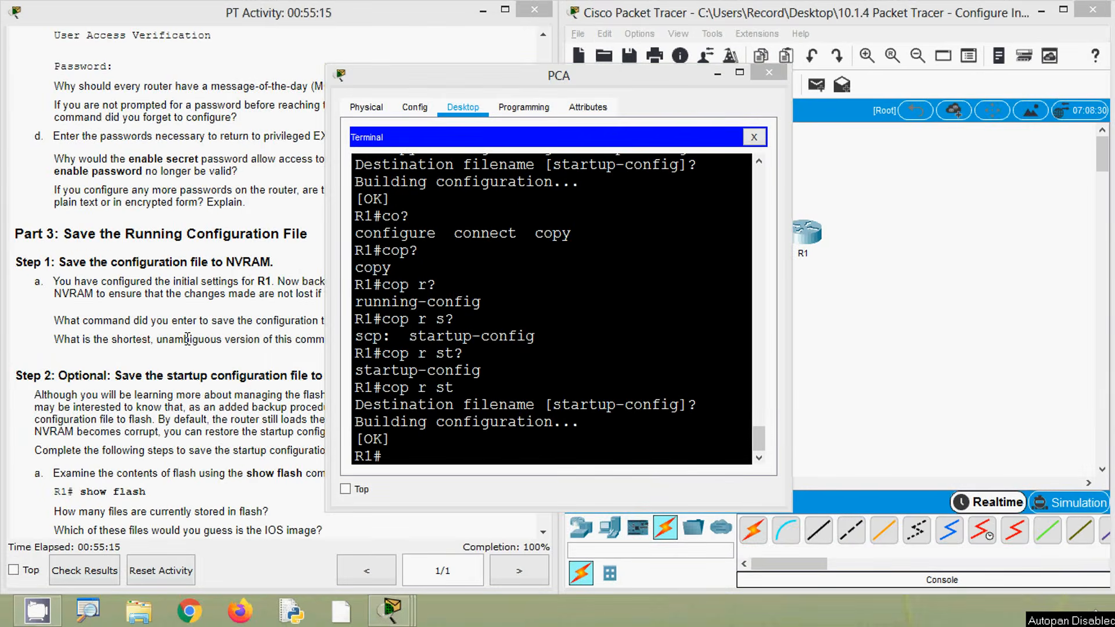
# Examine the contents of R1's flash with show flash for Part 3 Step 2a, widening the PCA window to read the file list
pyautogui.click(189, 338)
pyautogui.scroll(-3, 250, 339)
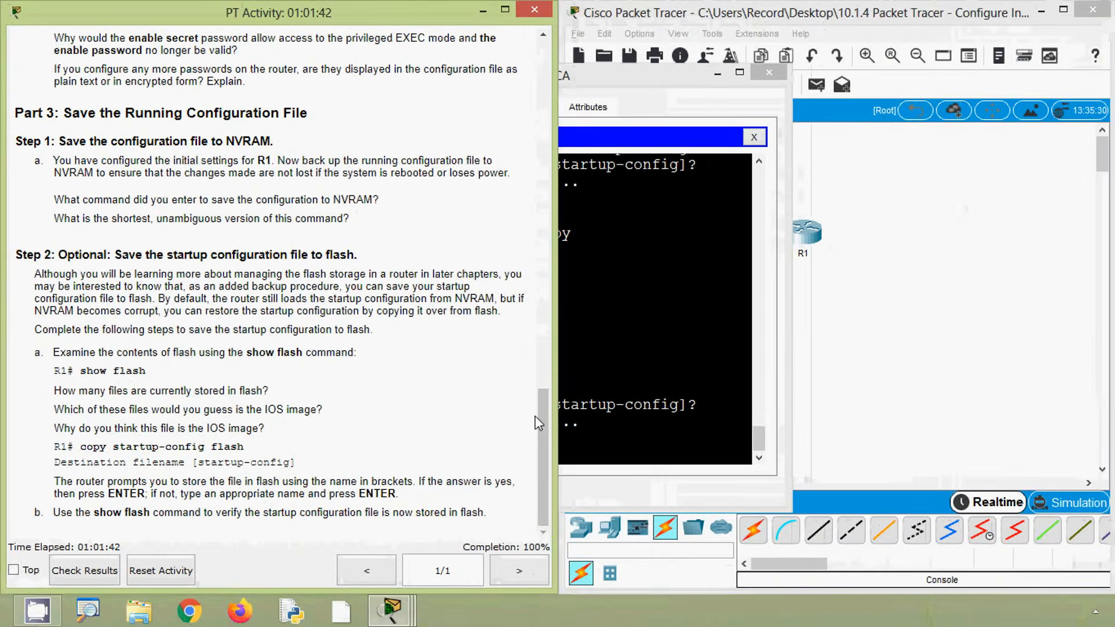
pyautogui.click(581, 421)
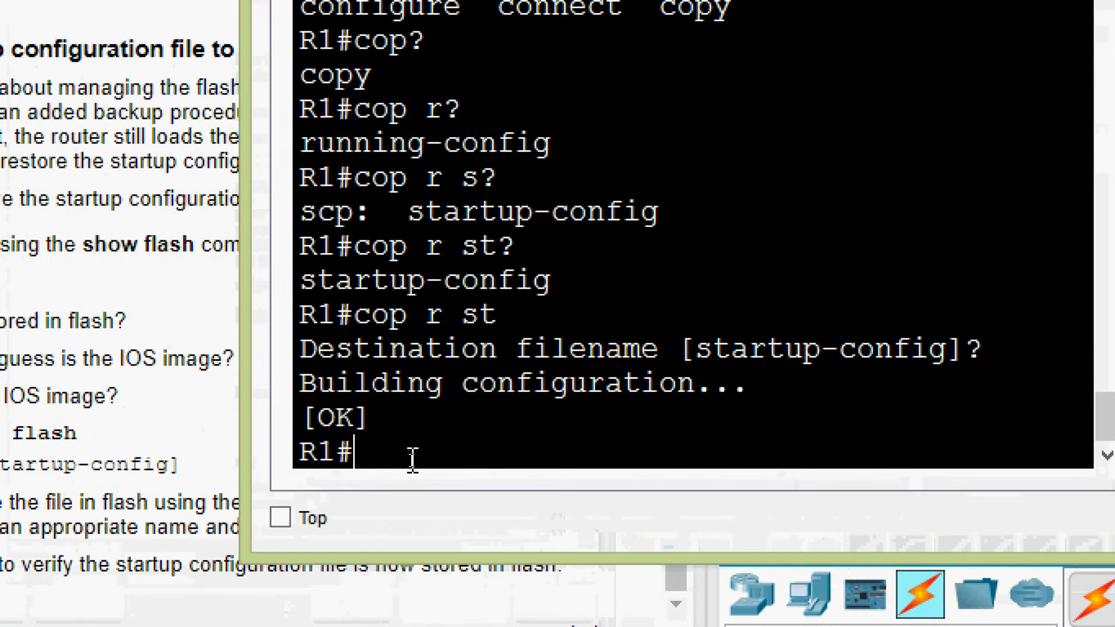
pyautogui.write('show ')
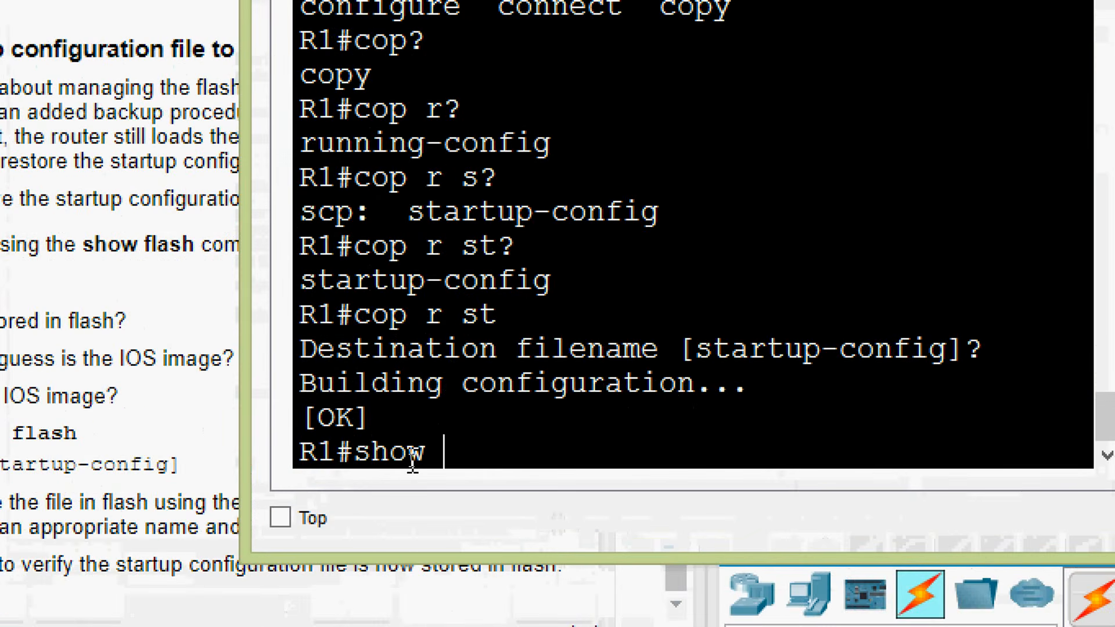
pyautogui.write('flash')
pyautogui.press('Return')
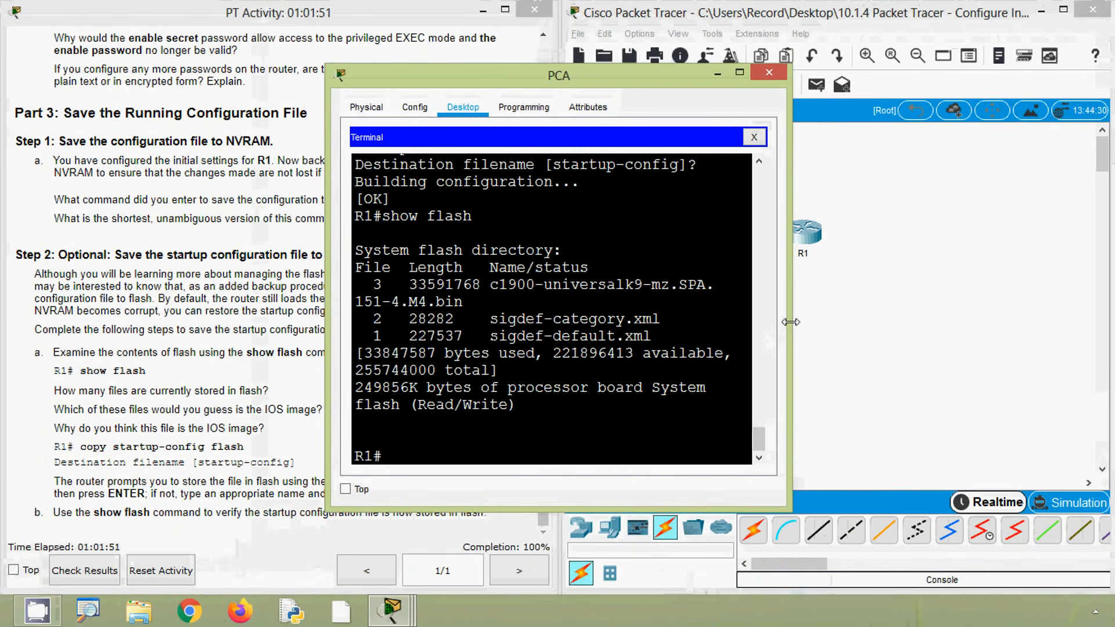
pyautogui.moveTo(790, 322); pyautogui.dragTo(910, 382)
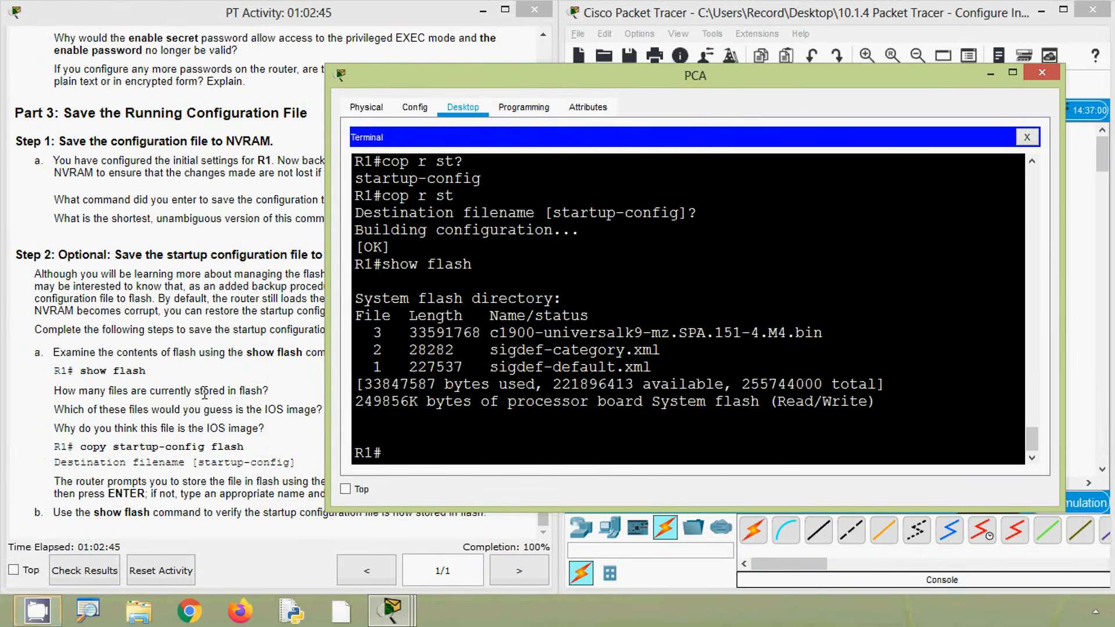
pyautogui.click(204, 394)
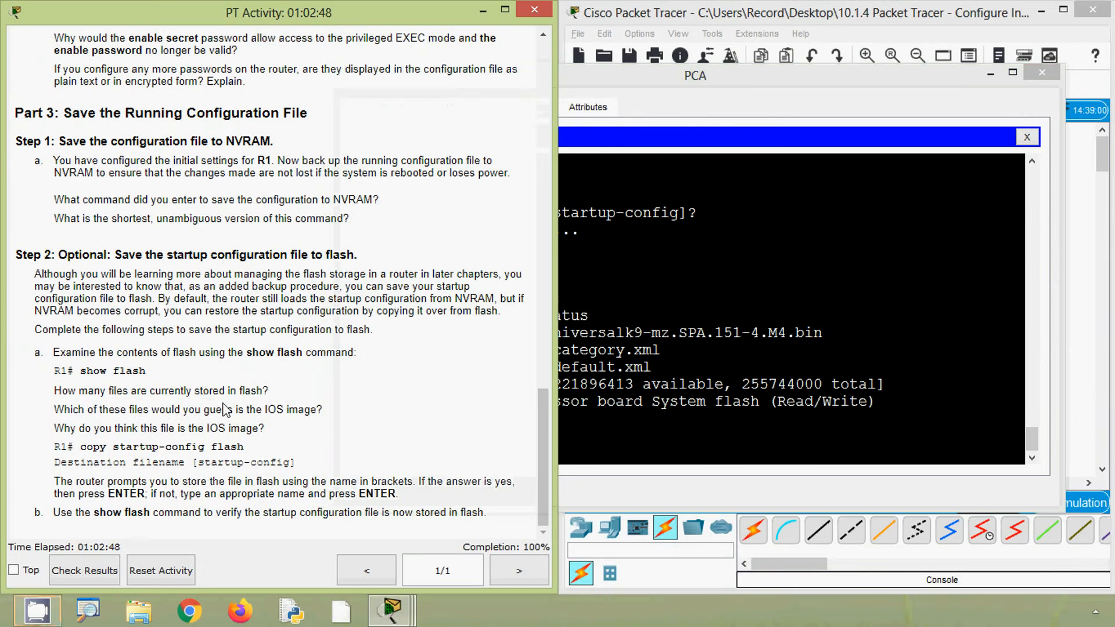
# Examine the flash file list for the number of files and the IOS image, checking the .bin entry's extension and length against the Step 2a questions
pyautogui.click(713, 381)
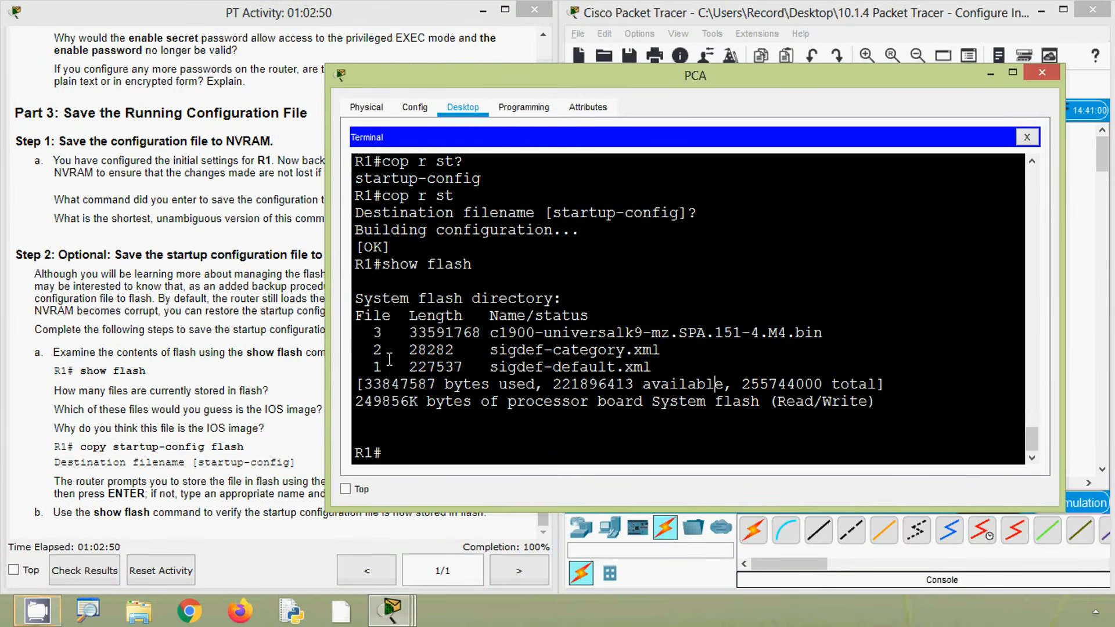
pyautogui.click(204, 412)
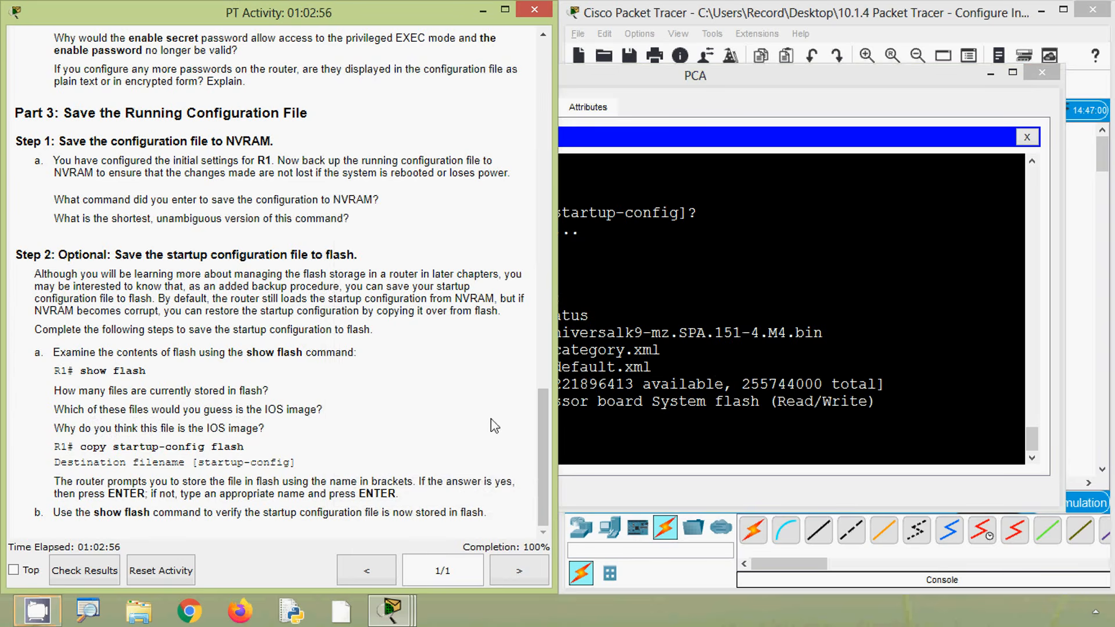
pyautogui.click(626, 360)
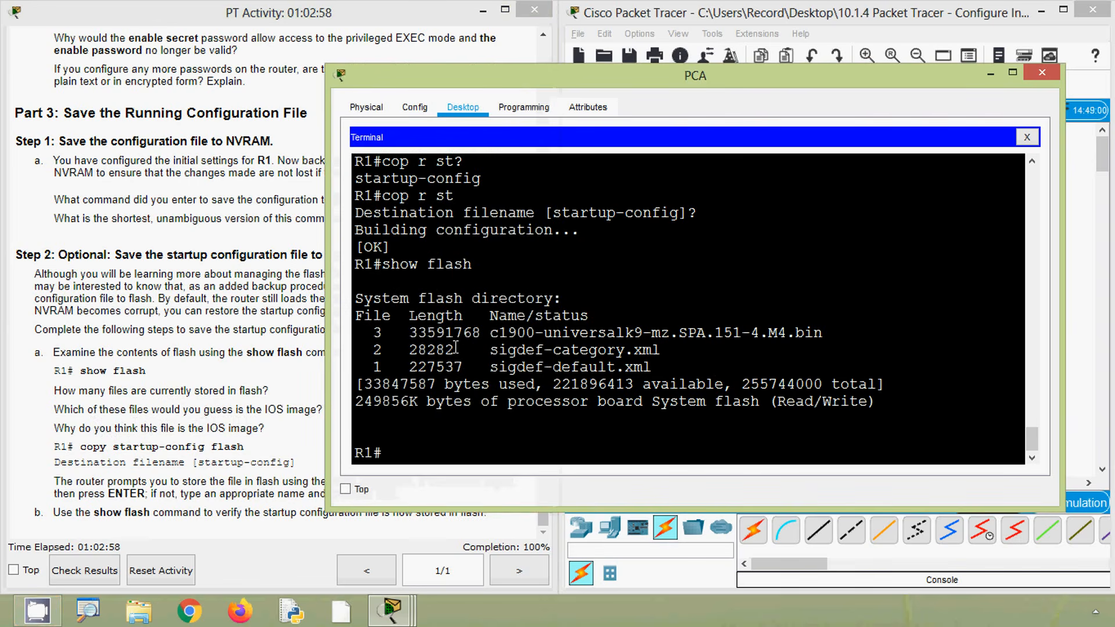
pyautogui.moveTo(376, 335); pyautogui.dragTo(827, 336)
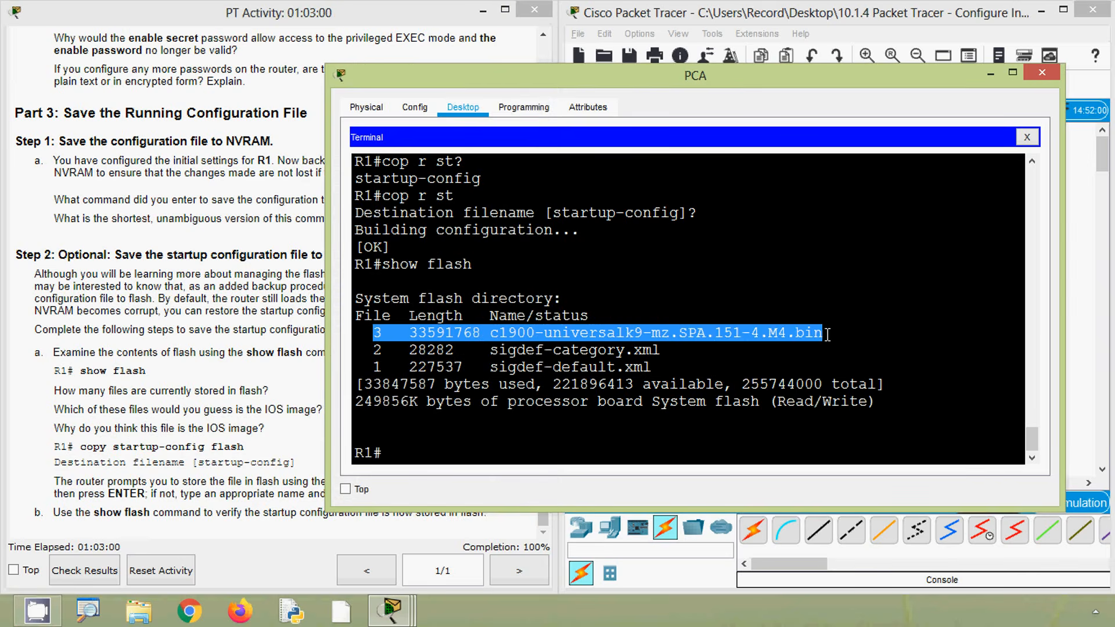
pyautogui.click(163, 446)
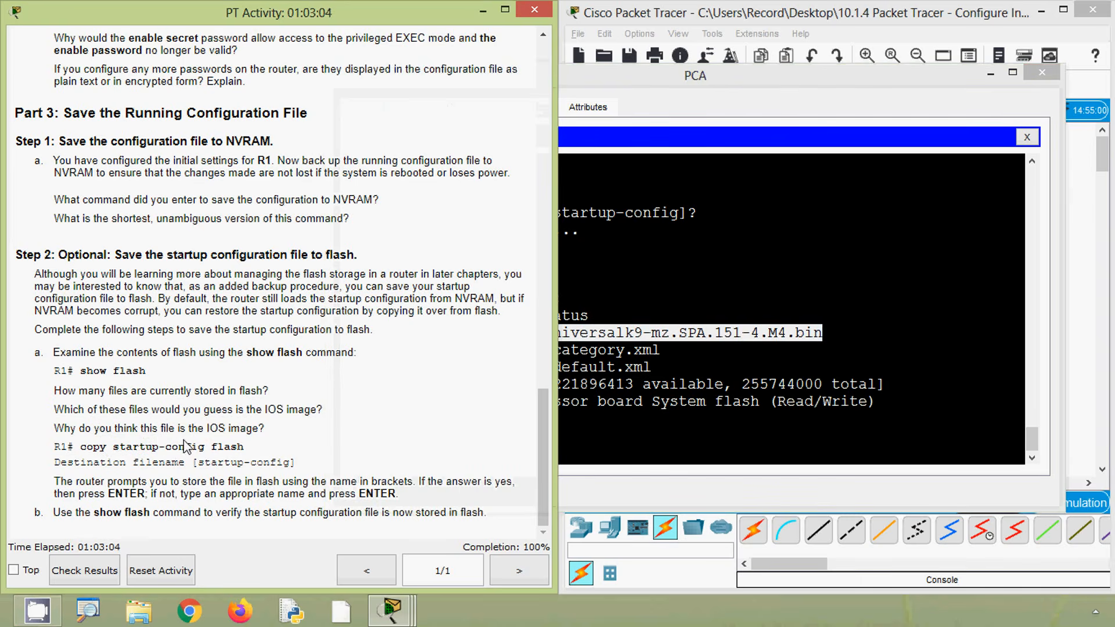
pyautogui.click(620, 345)
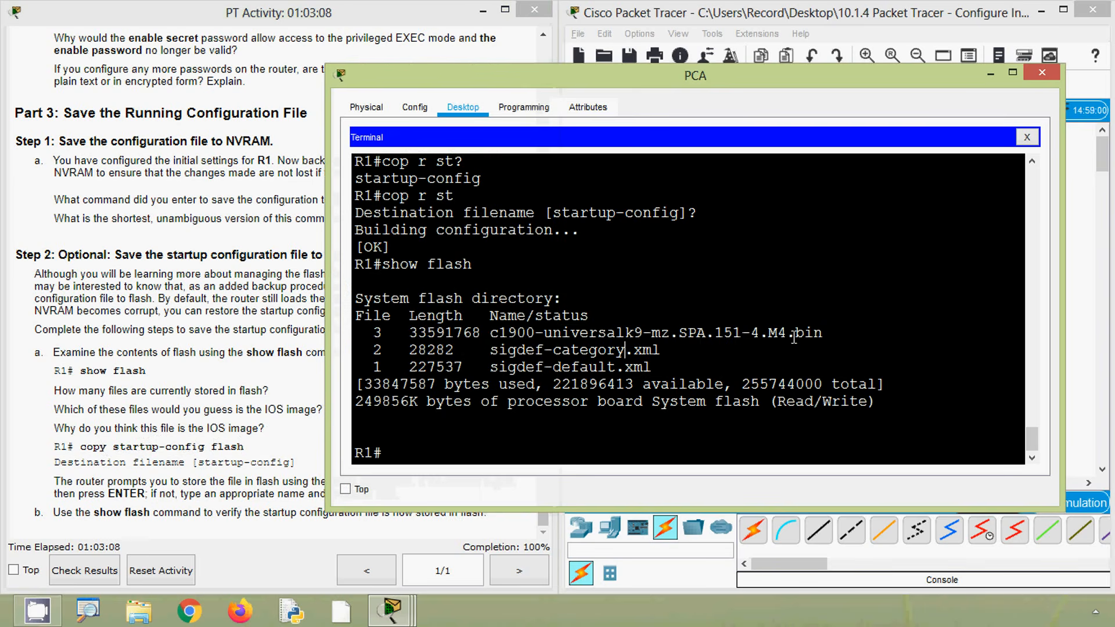
pyautogui.moveTo(822, 335); pyautogui.dragTo(782, 335)
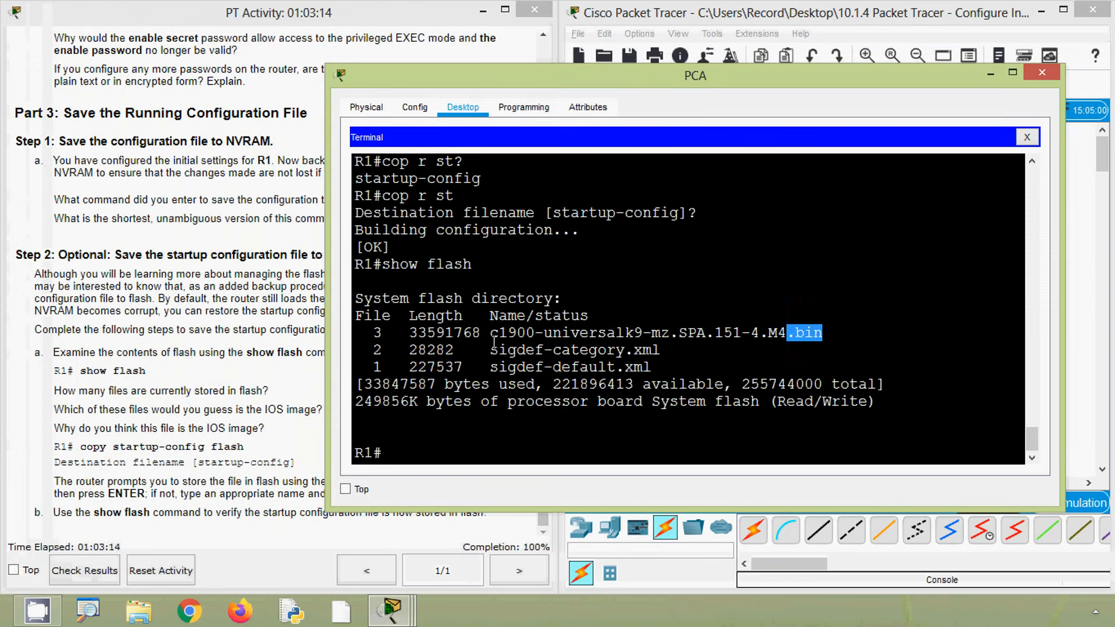
pyautogui.moveTo(486, 335); pyautogui.dragTo(409, 332)
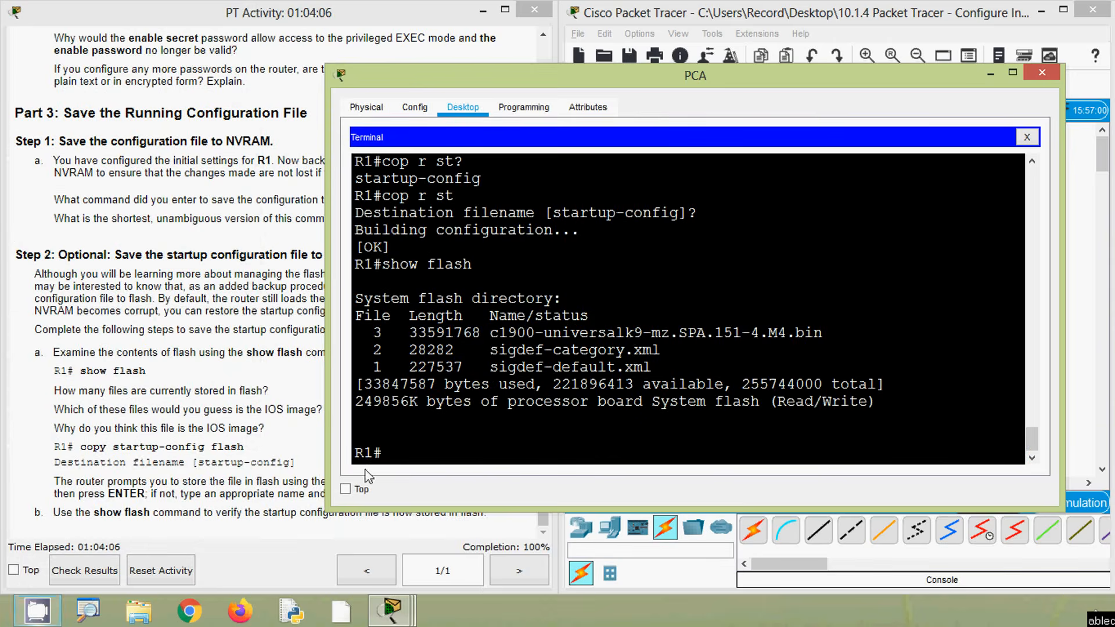
# Back up R1's startup configuration to flash with copy startup-config flash, accepting the default destination filename
pyautogui.click(270, 459)
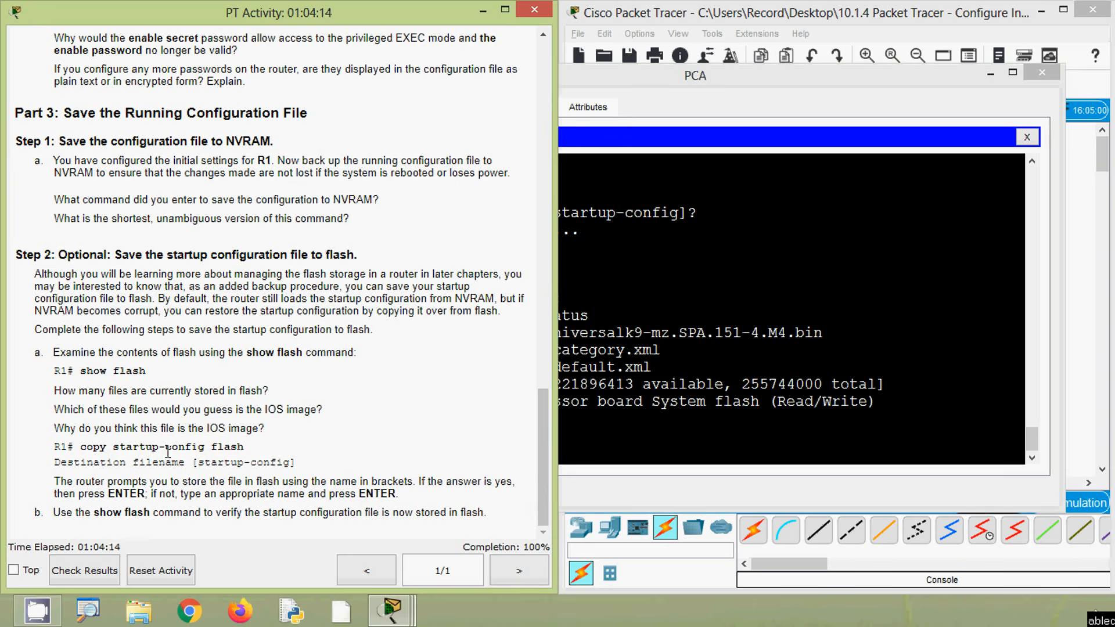
pyautogui.moveTo(210, 447); pyautogui.dragTo(243, 447)
pyautogui.moveTo(61, 465); pyautogui.dragTo(298, 466)
pyautogui.click(447, 444)
pyautogui.click(597, 432)
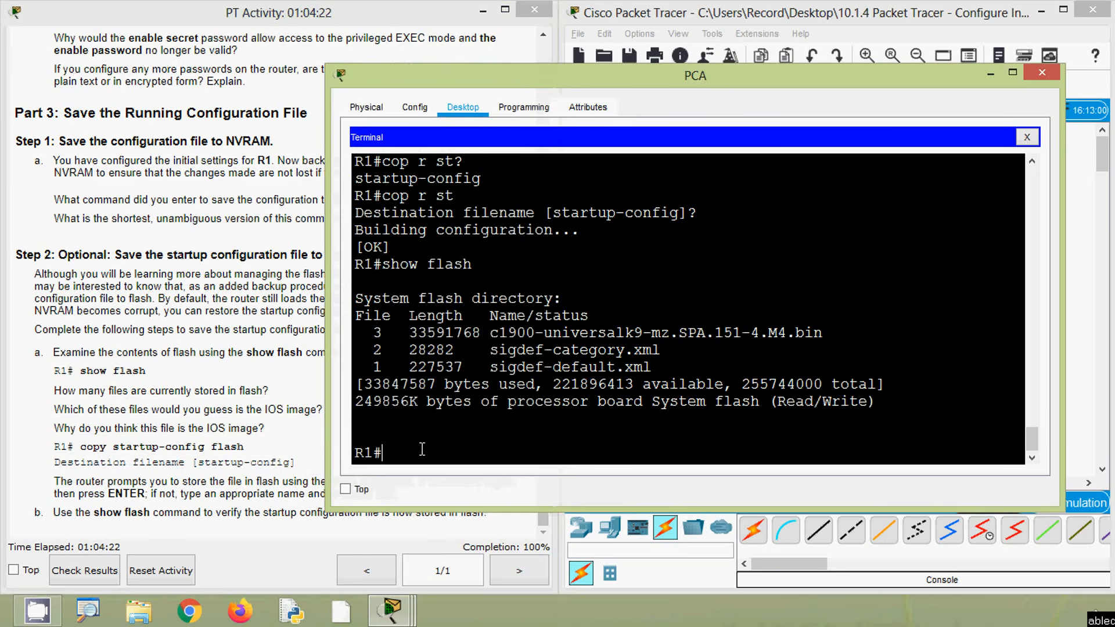
pyautogui.write('cop')
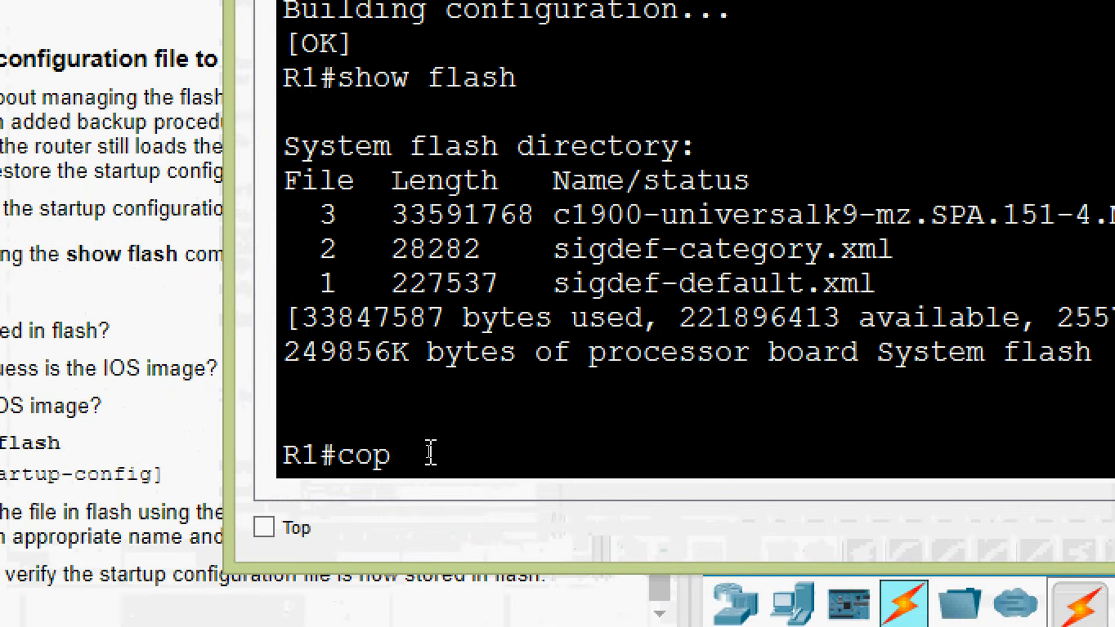
pyautogui.write('y startup')
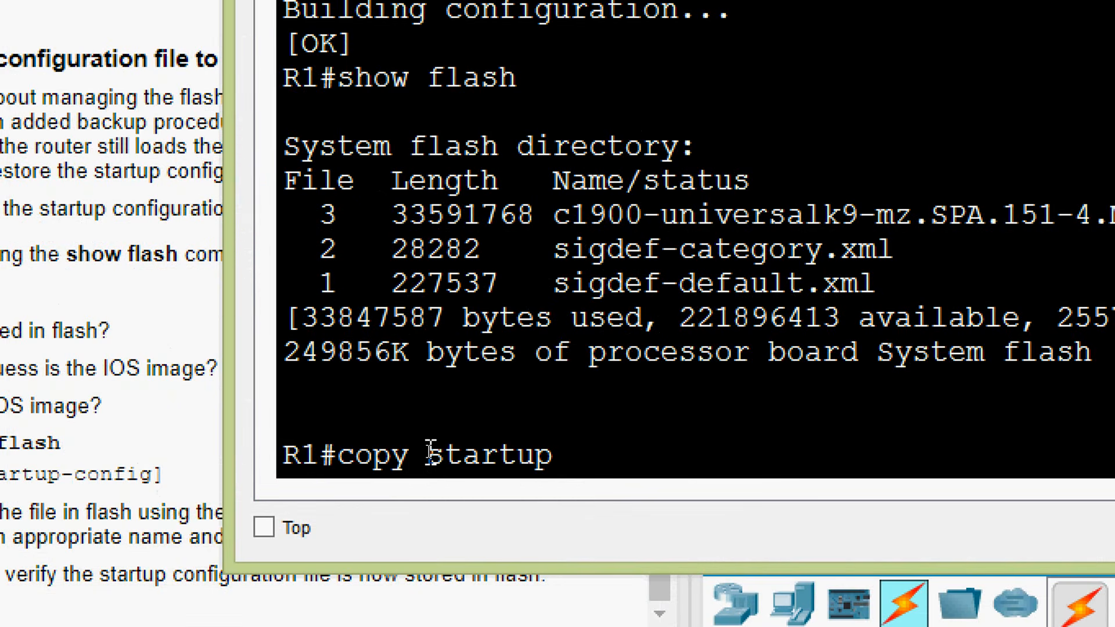
pyautogui.write('-config flash')
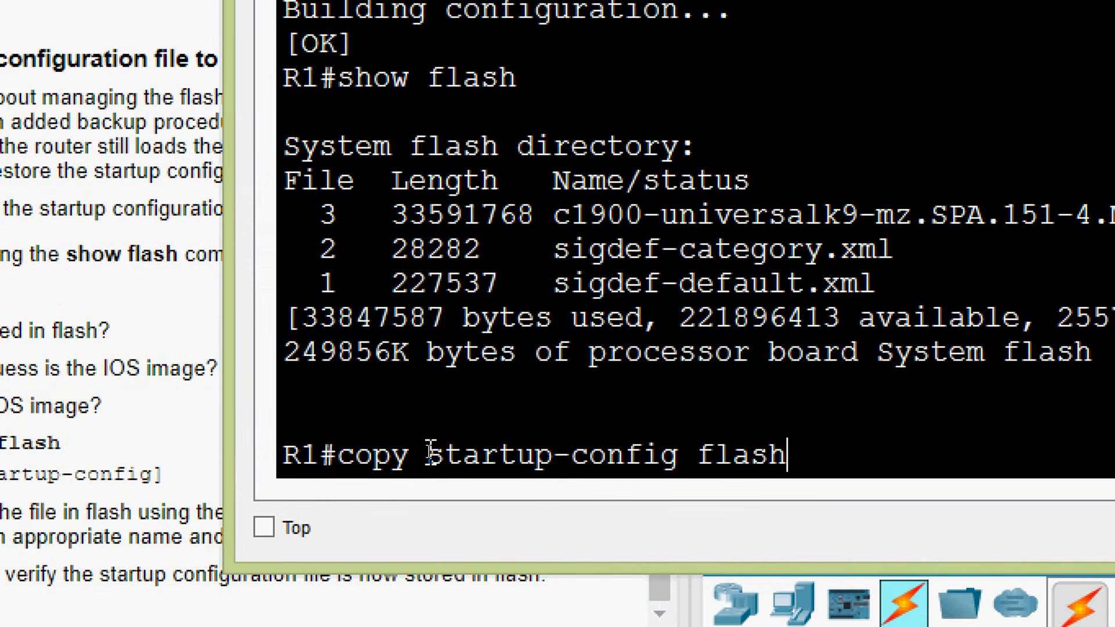
pyautogui.press('Return')
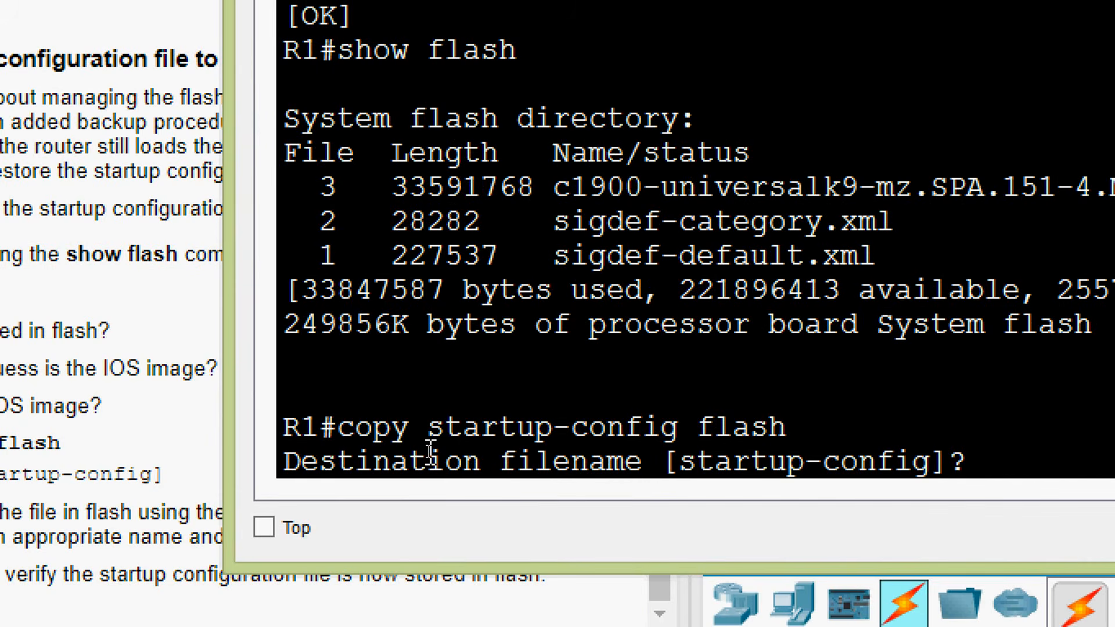
pyautogui.press('Return')
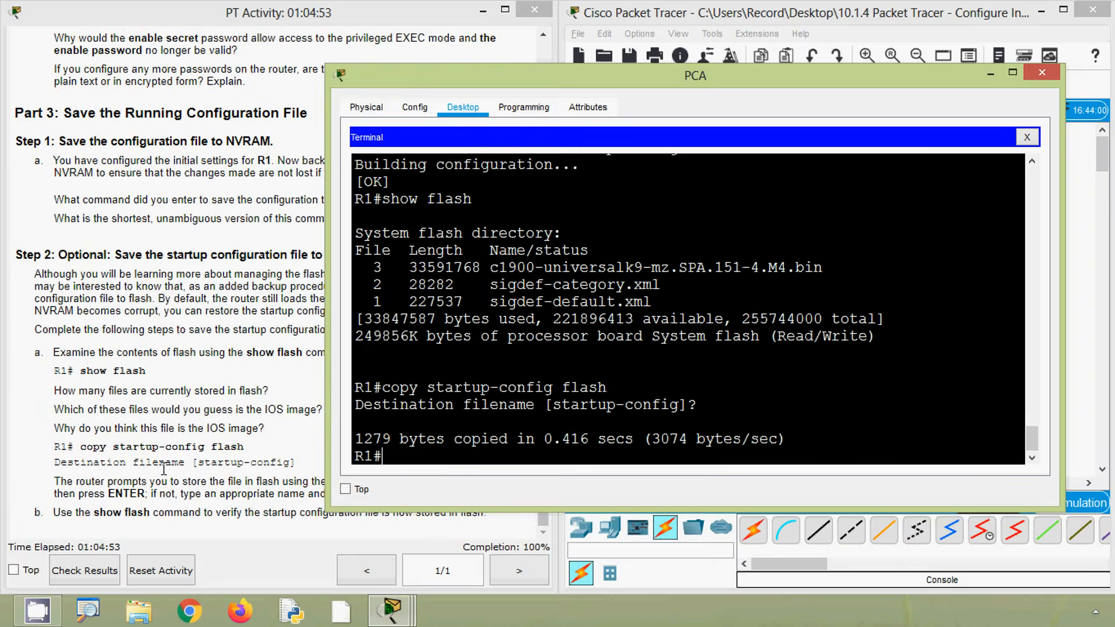
# Review the Step 2a note on the filename in brackets against the destination filename prompt in the terminal
pyautogui.click(126, 484)
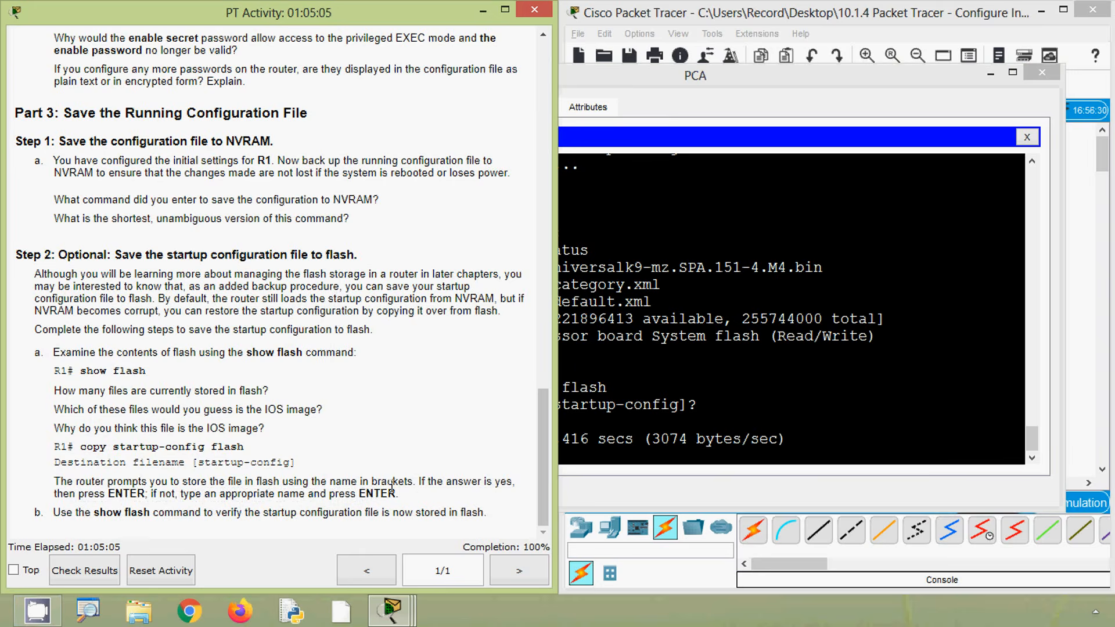
pyautogui.scroll(1, 391, 485)
pyautogui.click(619, 439)
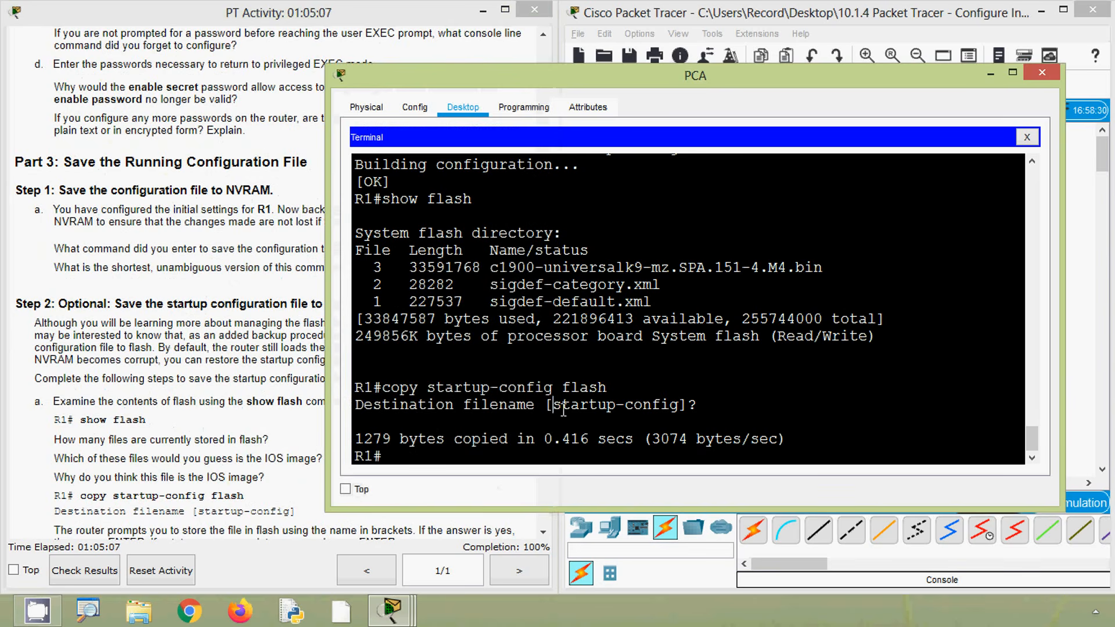
pyautogui.moveTo(554, 408); pyautogui.dragTo(677, 411)
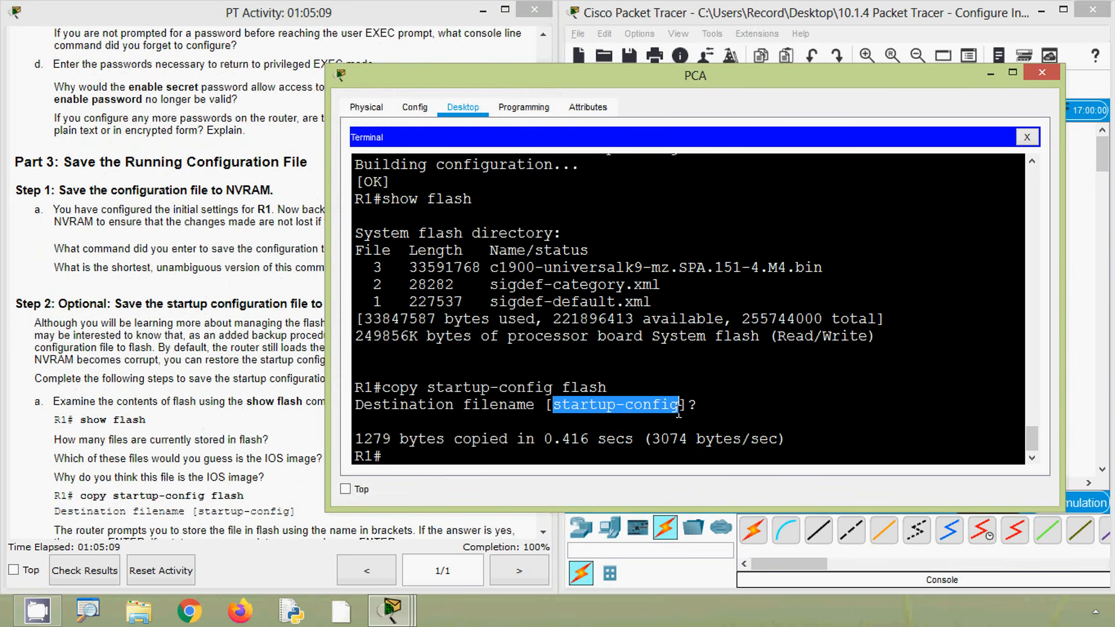
# Check for the startup-config file in flash with show flash for Step 2b, and return to the beginning of the activity instructions
pyautogui.click(282, 459)
pyautogui.scroll(-1, 264, 460)
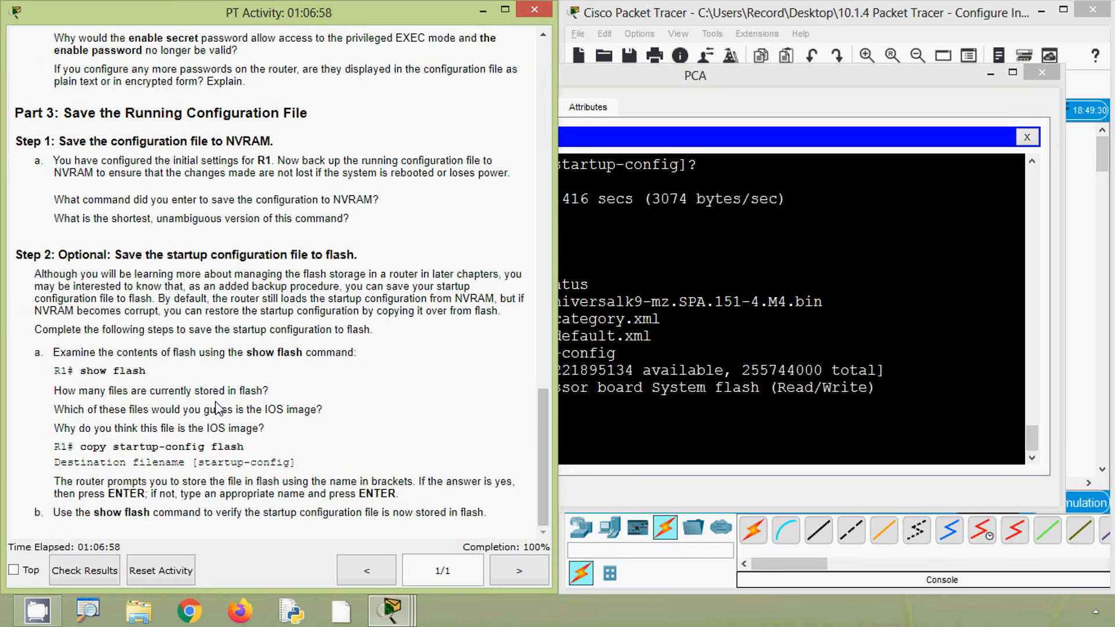
pyautogui.click(590, 441)
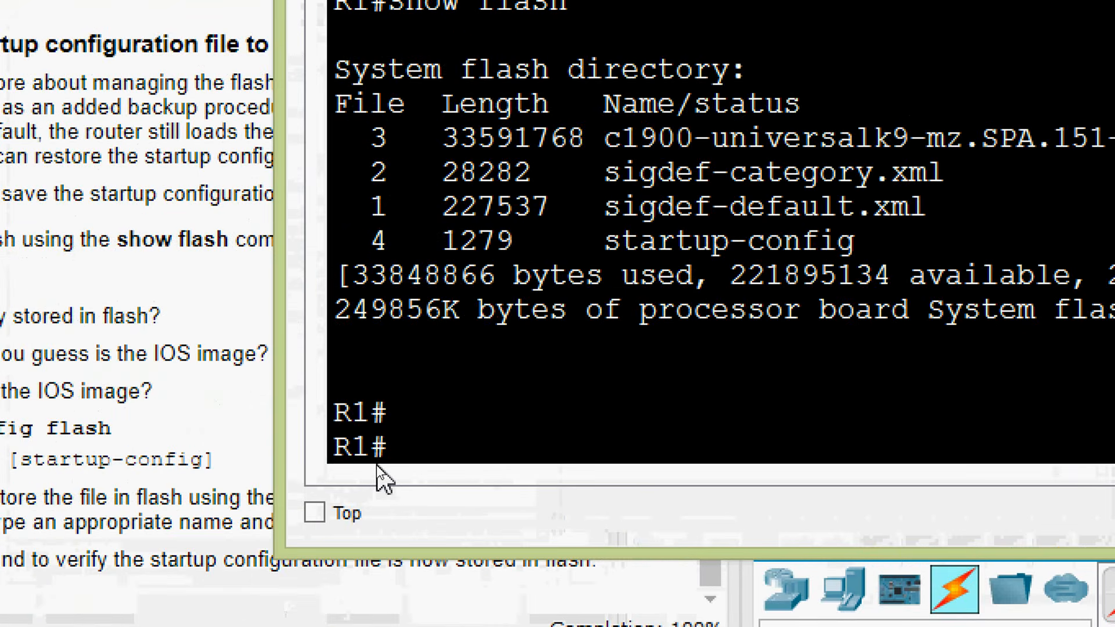
pyautogui.write('show flash')
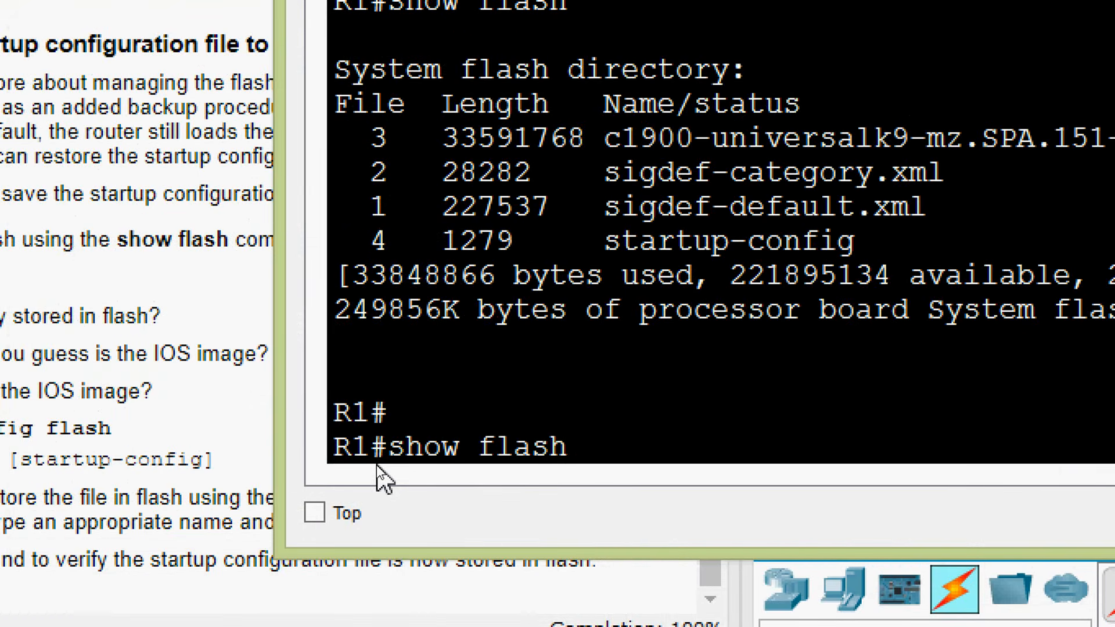
pyautogui.press('Return')
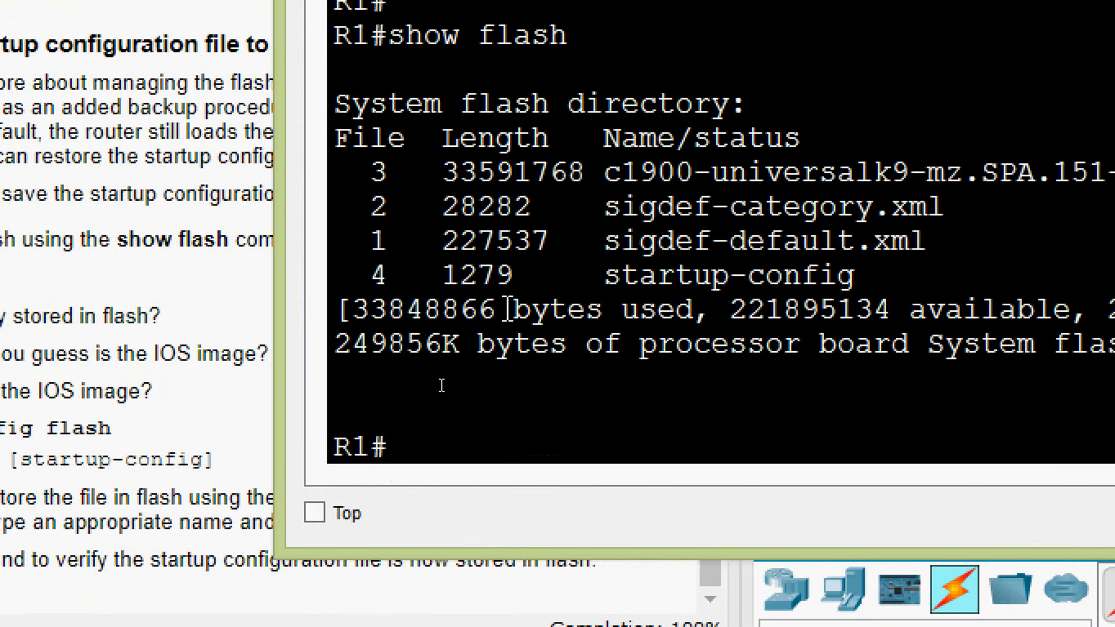
pyautogui.moveTo(379, 272); pyautogui.dragTo(882, 280)
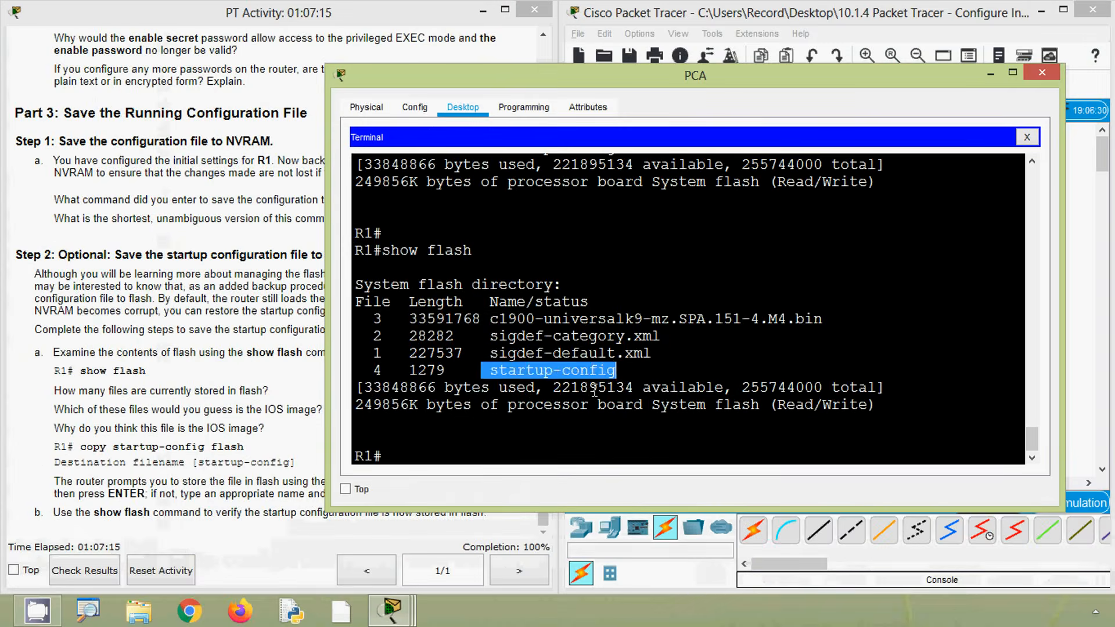
pyautogui.click(812, 299)
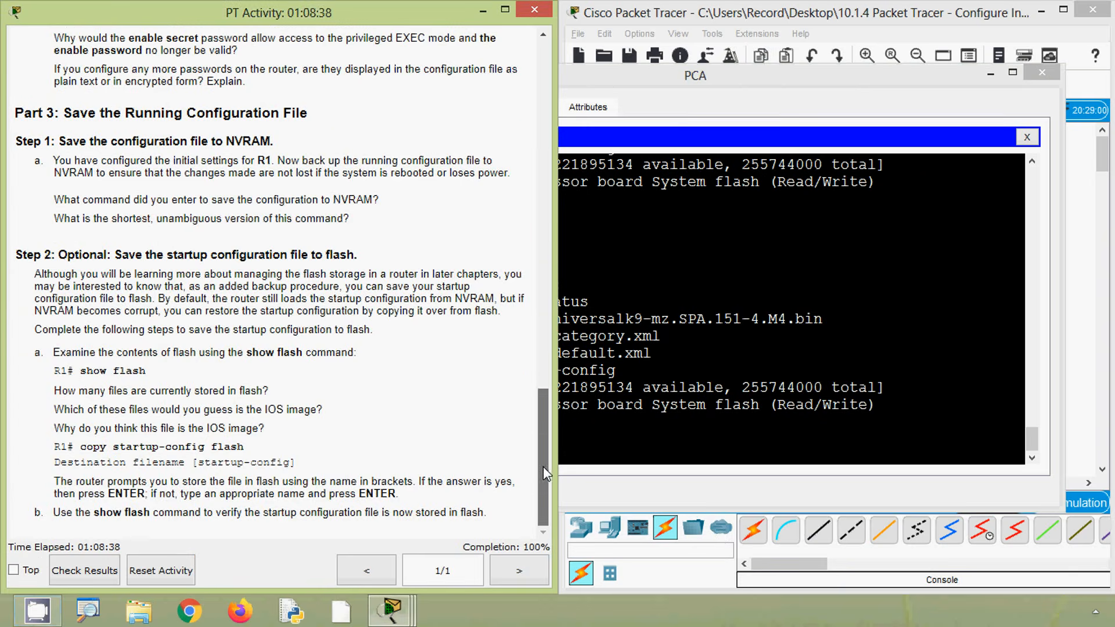
pyautogui.moveTo(542, 466); pyautogui.dragTo(544, 67)
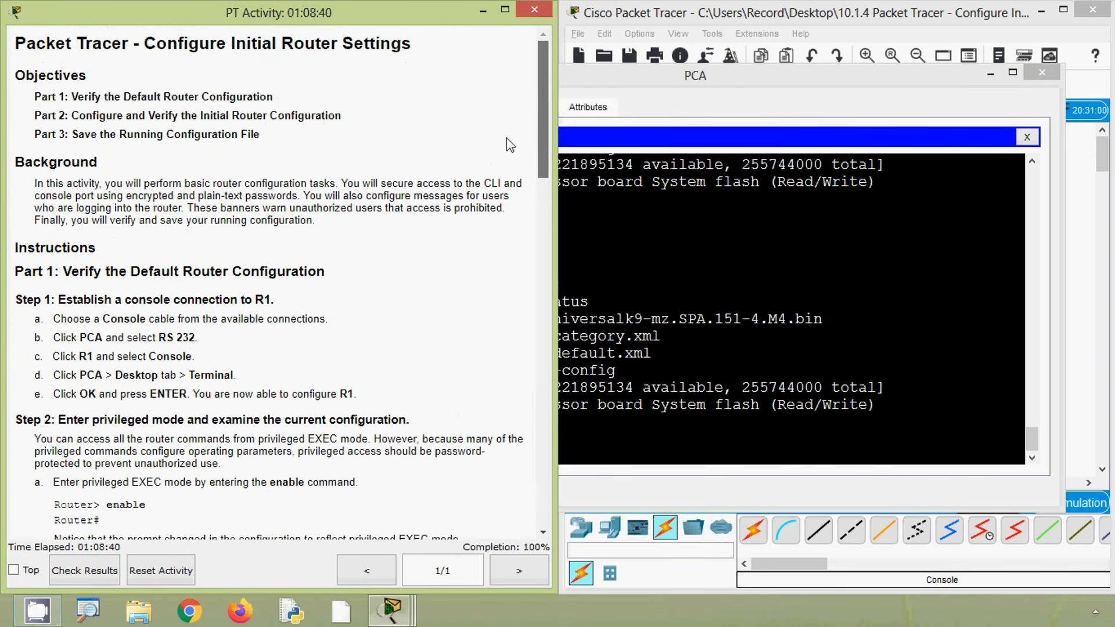